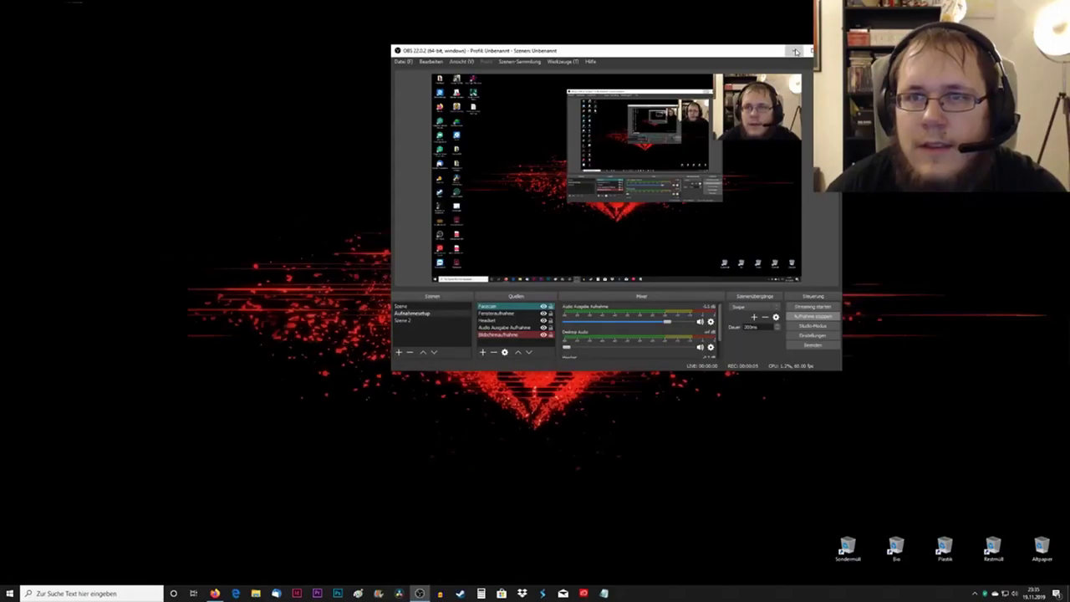
Minimize the OBS Studio window so the desktop shows
click(796, 52)
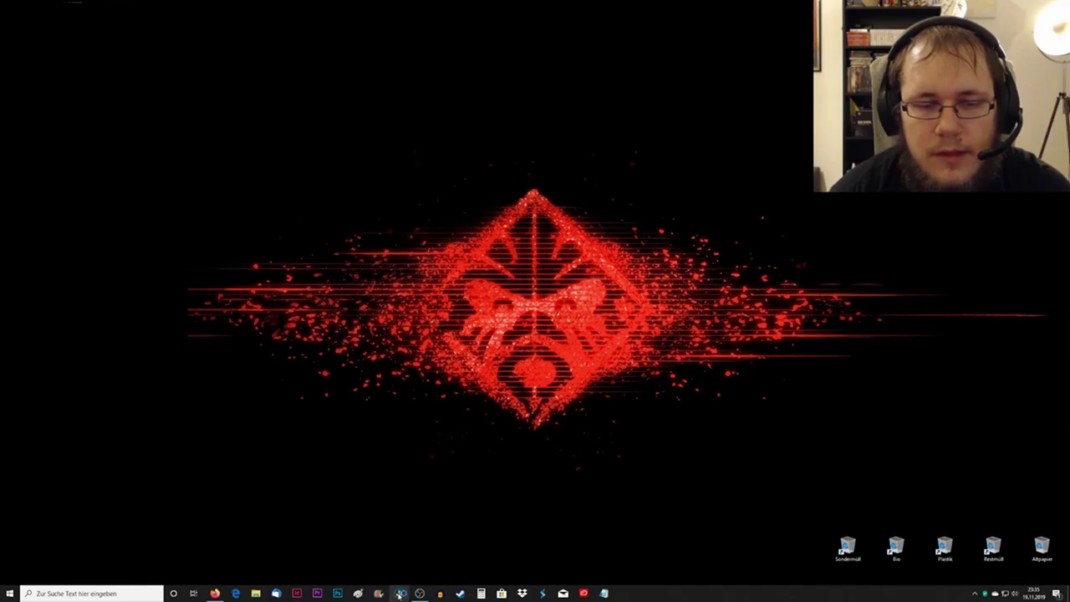
Launch DaVinci Resolve 16 from the taskbar and wait for the Project Manager
click(399, 592)
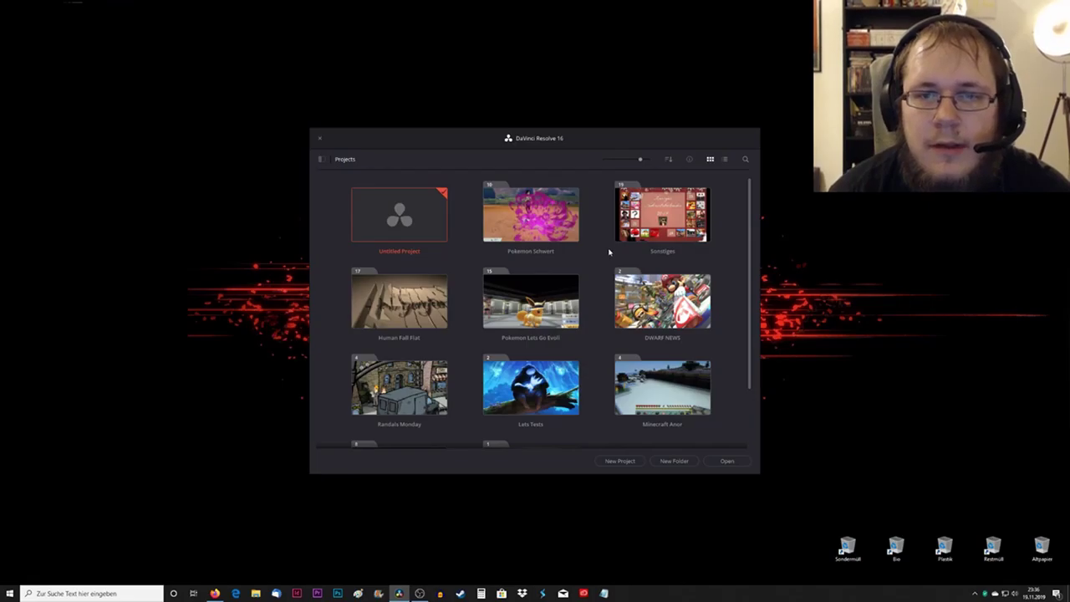
mouse_move(750, 245)
mouse_down()
mouse_move(760, 318)
mouse_move(736, 217)
mouse_up()
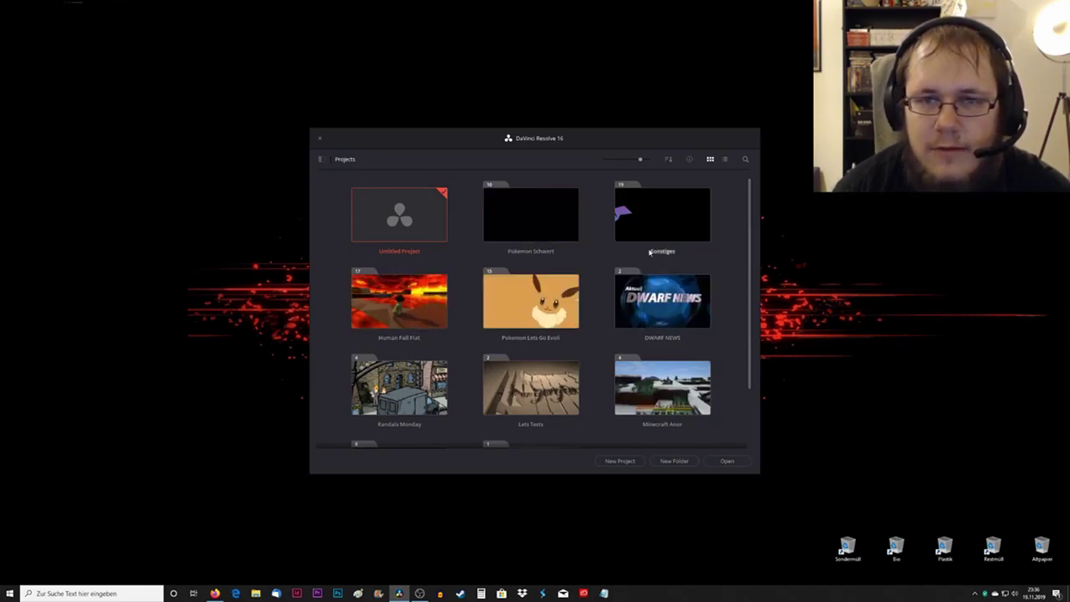
Open the Sonstiges folder in the Project Manager
double_click(621, 185)
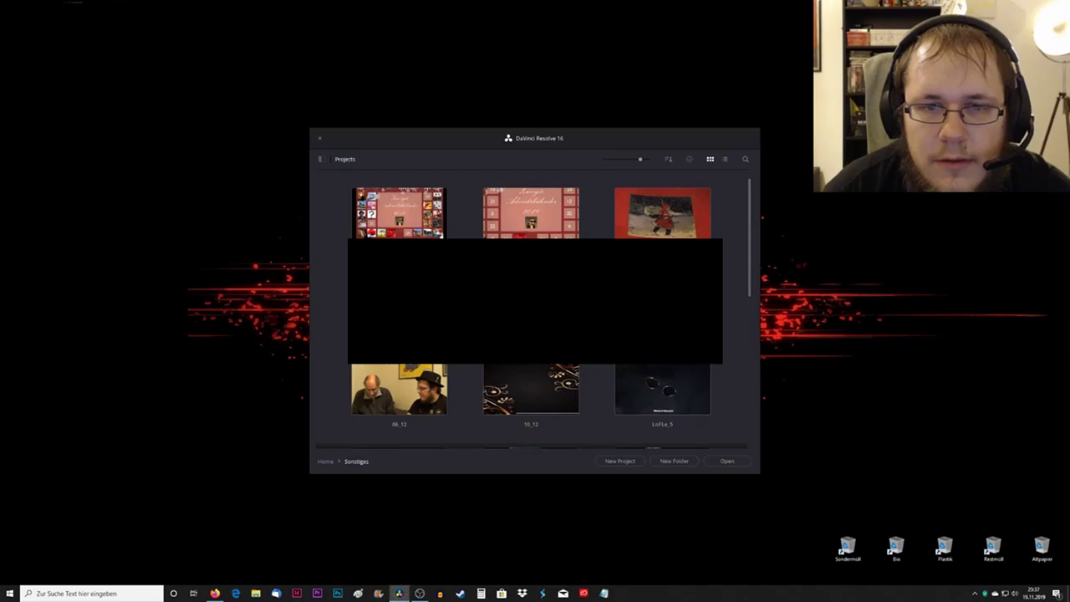
Open project 13_12 and place the Adventskalender intro clip from Intros at the timeline start
double_click(545, 327)
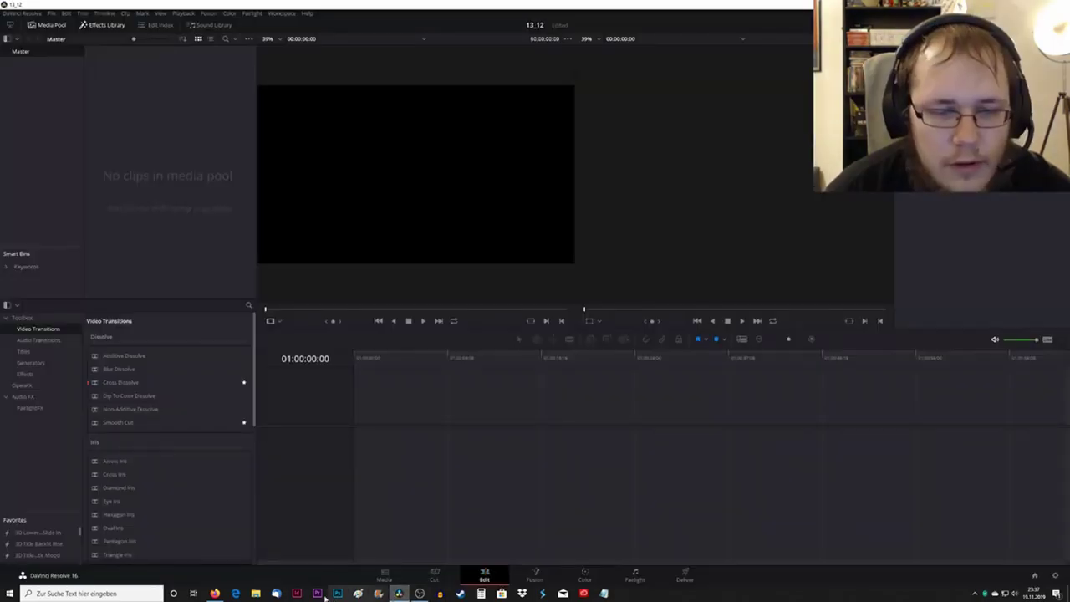
click(257, 592)
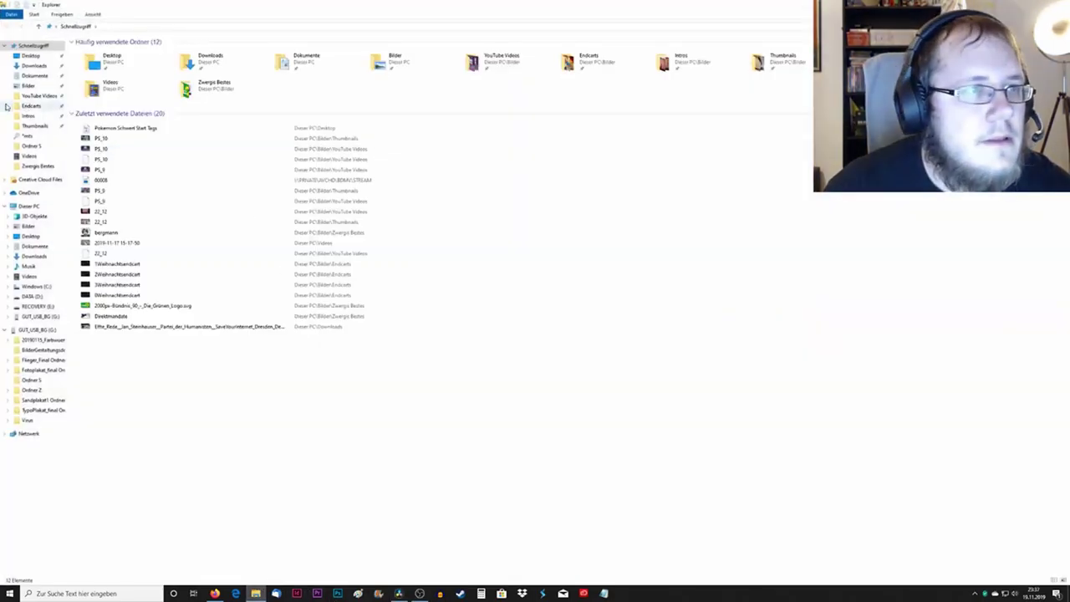
click(30, 115)
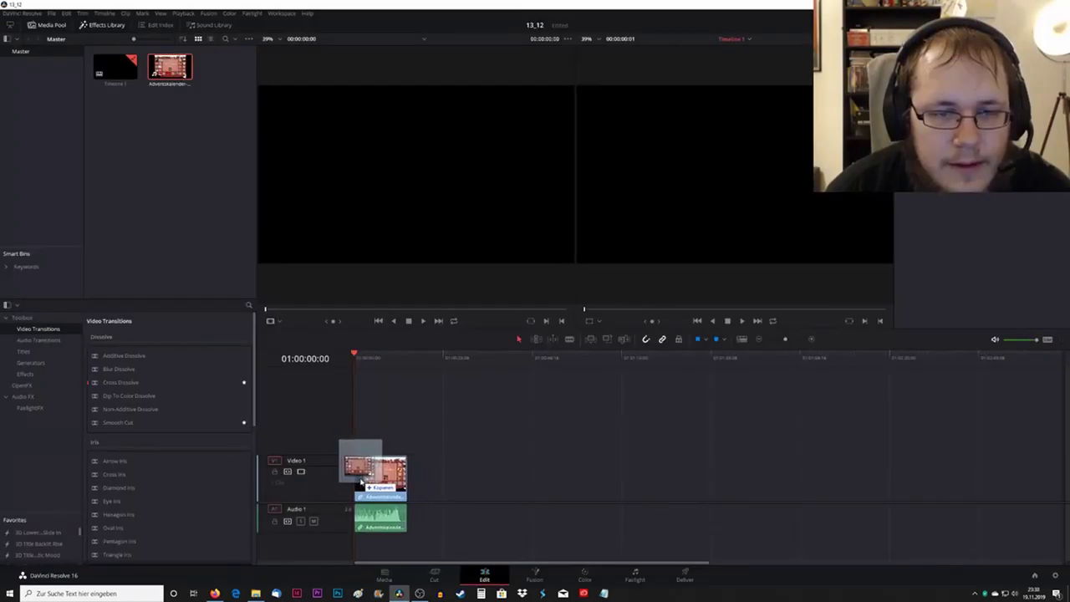
drag(376, 482, 356, 480)
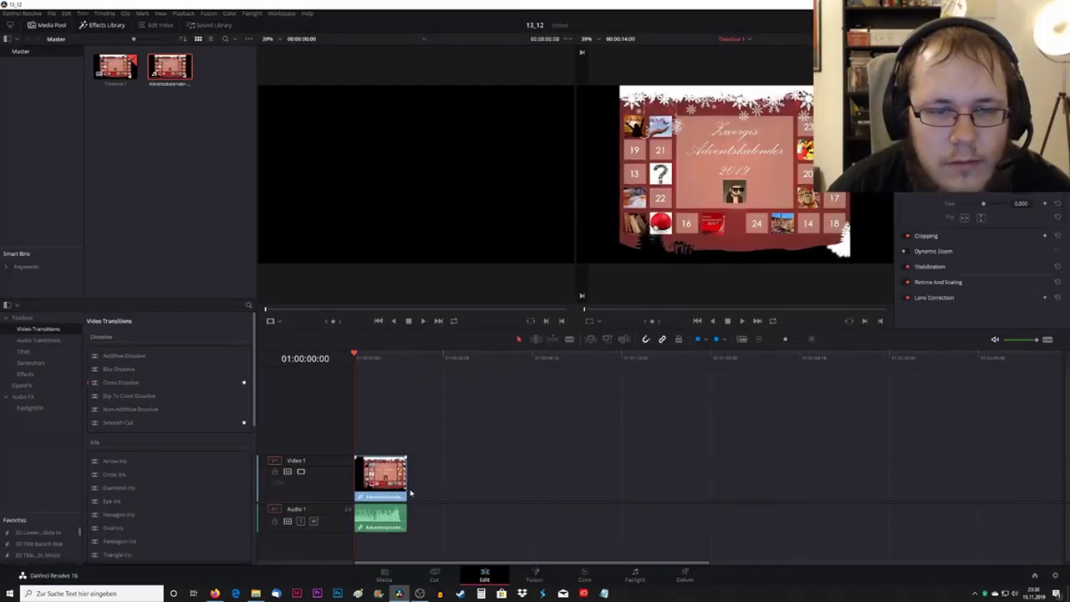
Play back the intro and return the playhead to 01:00:14:00
click(742, 321)
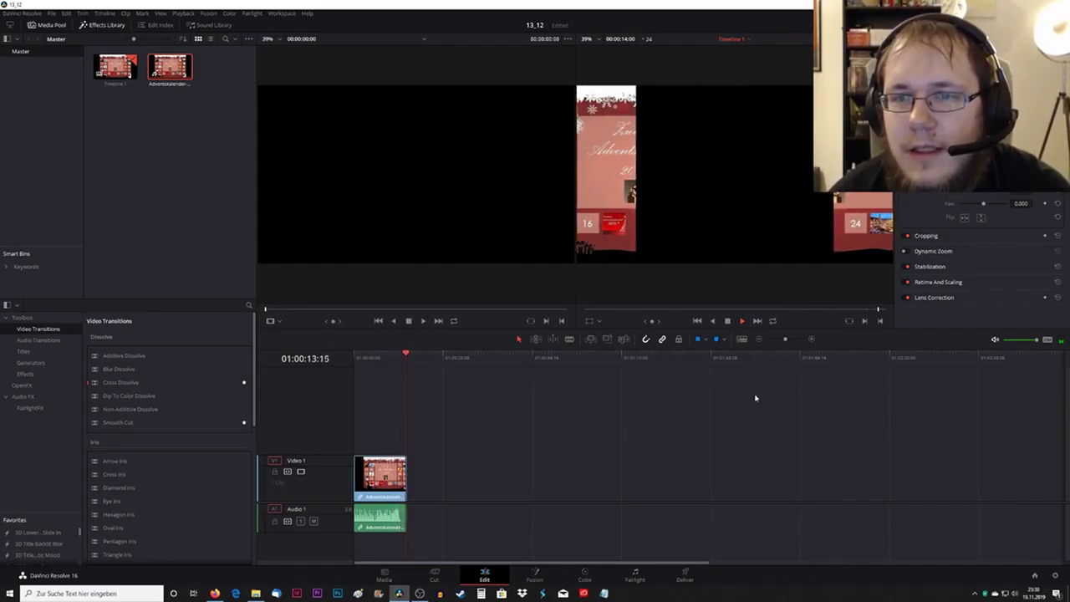
mouse_move(409, 355)
mouse_down()
mouse_move(383, 355)
mouse_move(417, 360)
mouse_up()
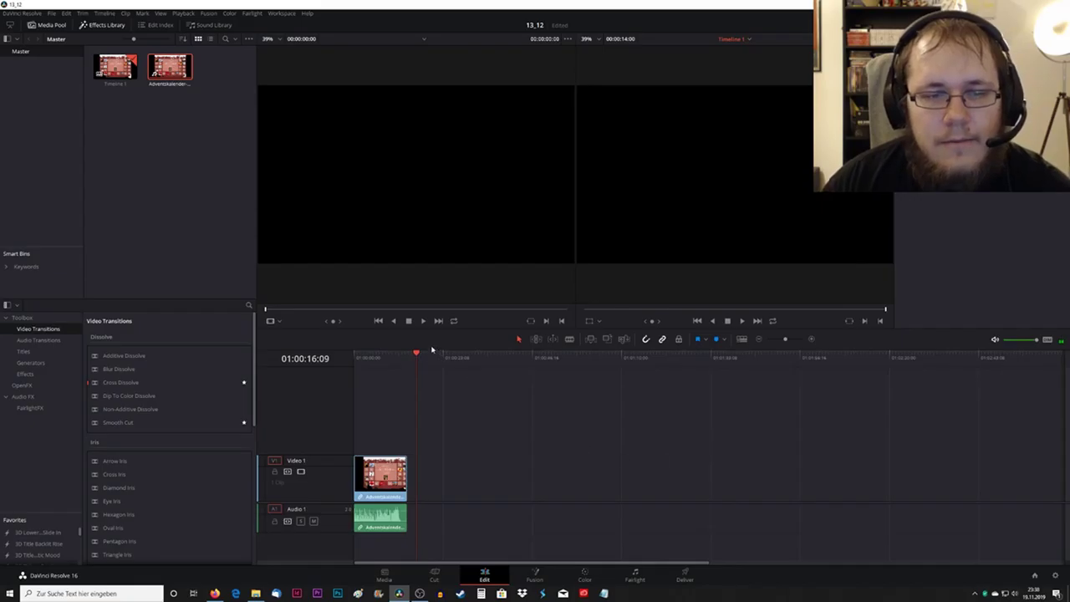
drag(418, 355, 409, 357)
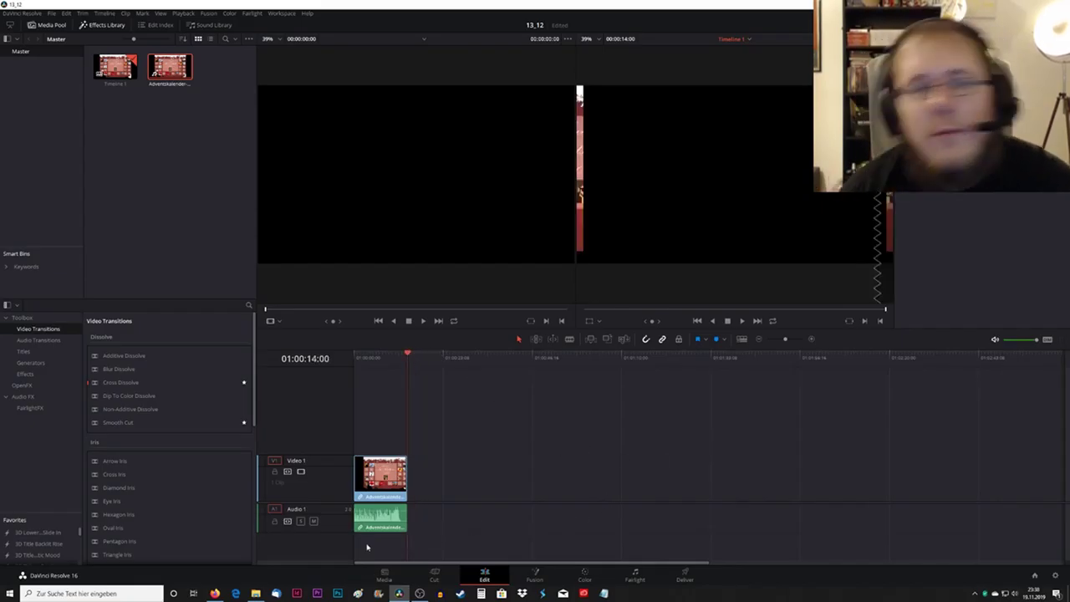
click(272, 576)
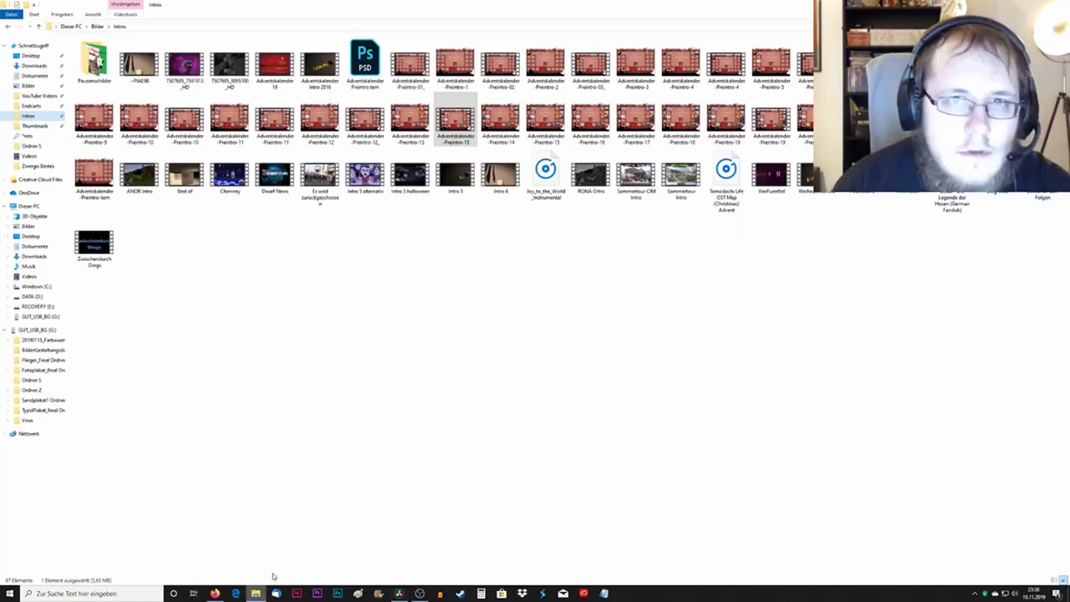
Add 00028.MTS from YouTube Videos after the intro, untick Link Clips, and slide its video right
click(37, 96)
drag(209, 66, 430, 497)
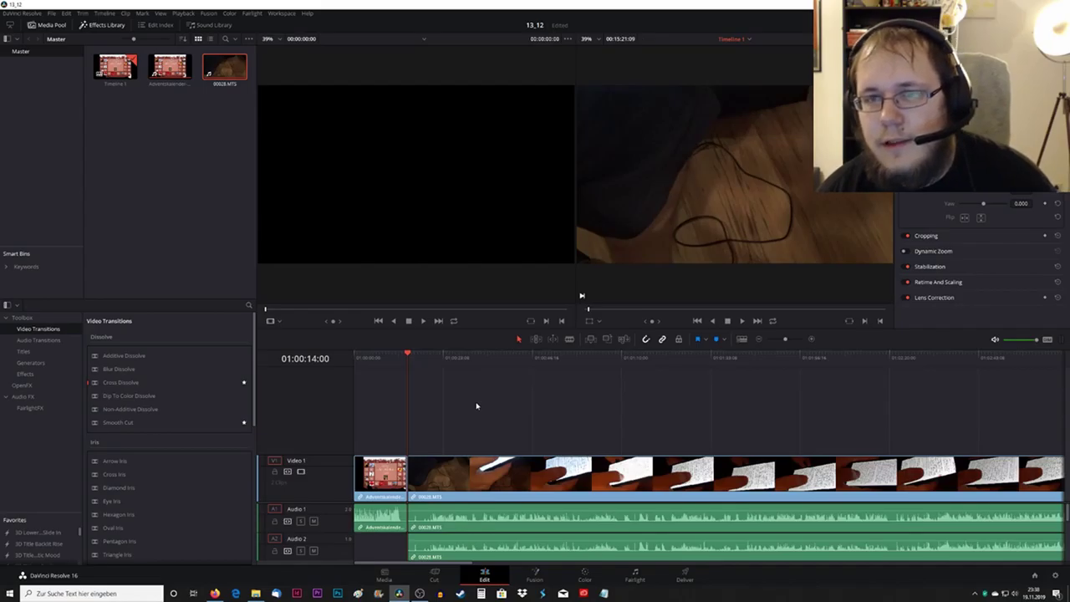
click(512, 357)
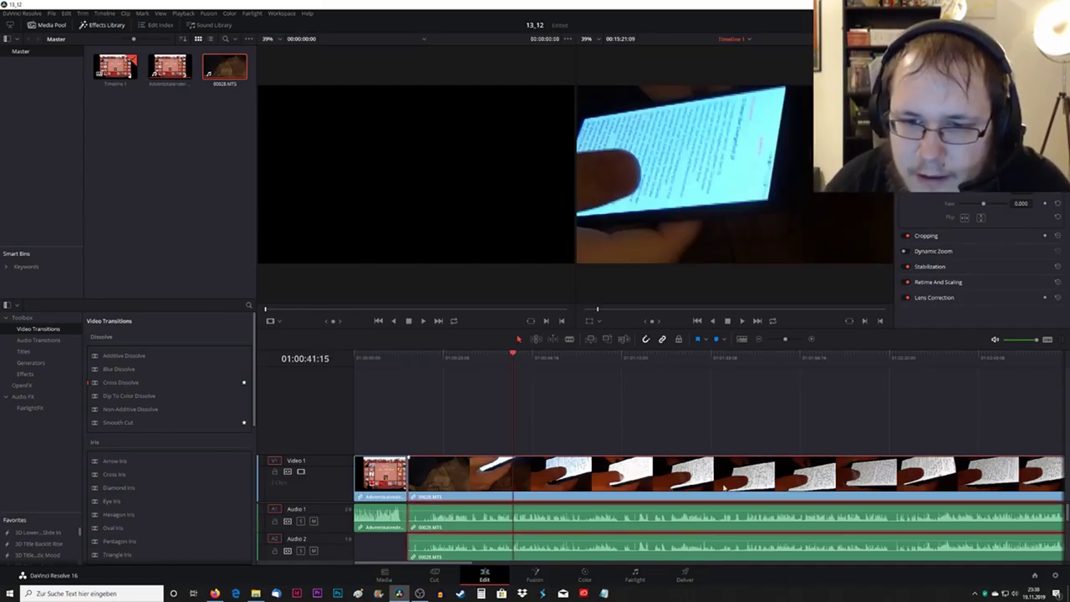
right_click(724, 473)
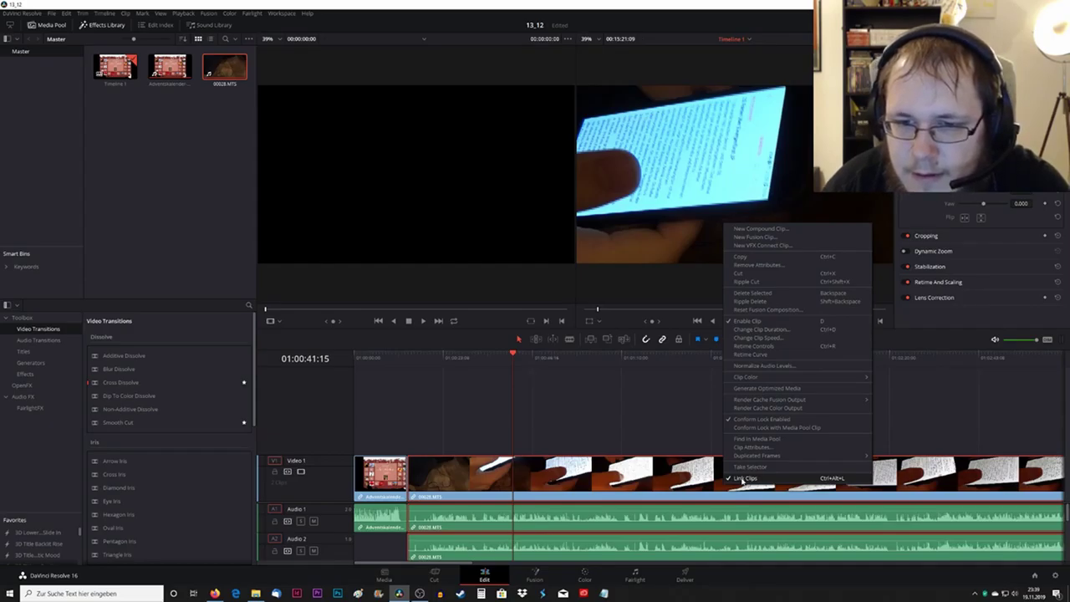
click(742, 478)
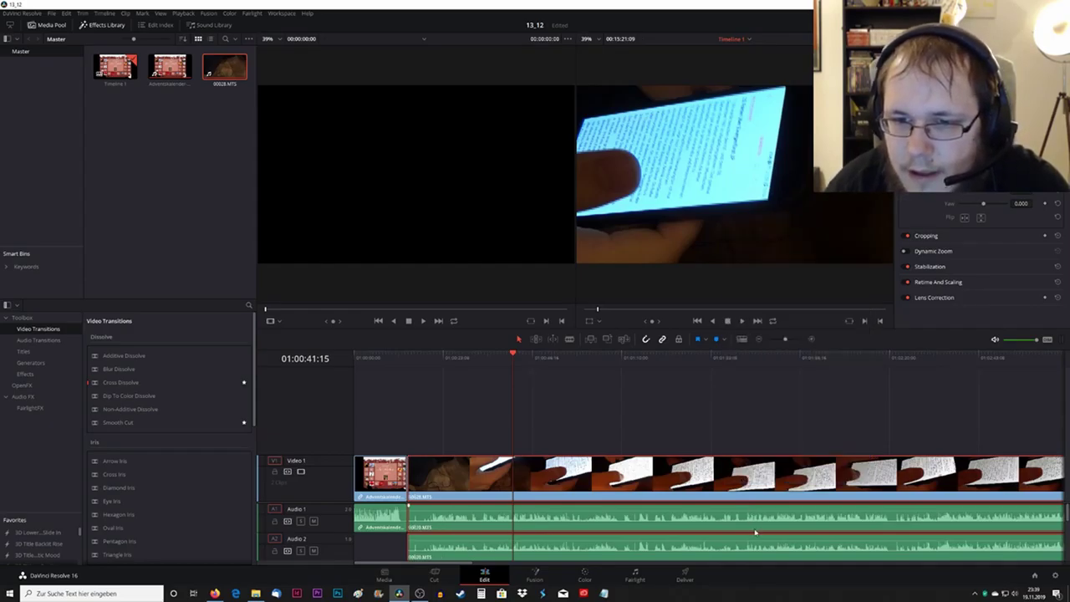
click(631, 464)
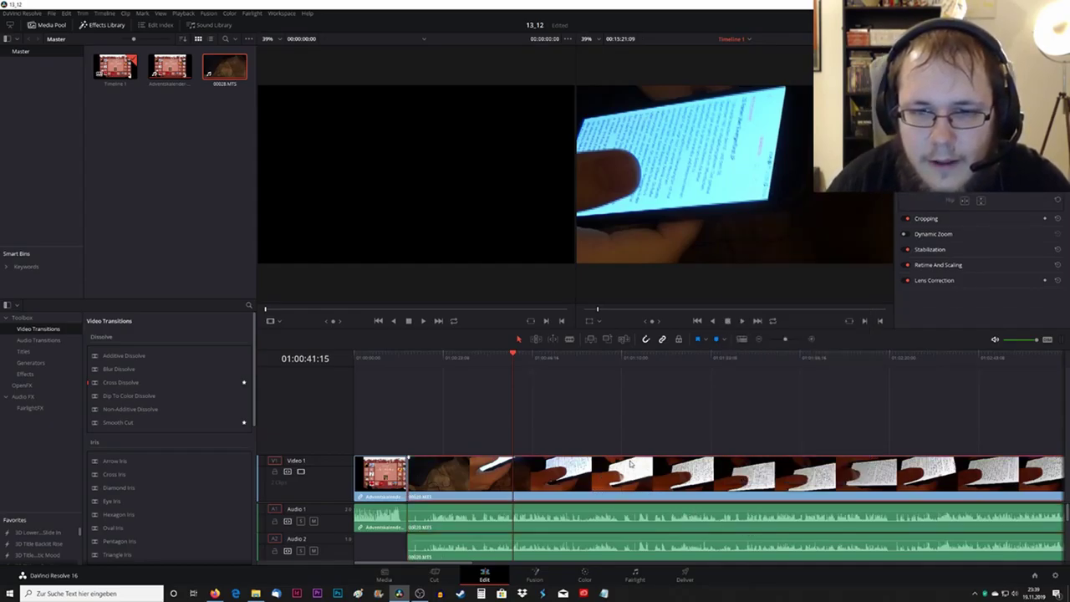
drag(616, 473, 1009, 484)
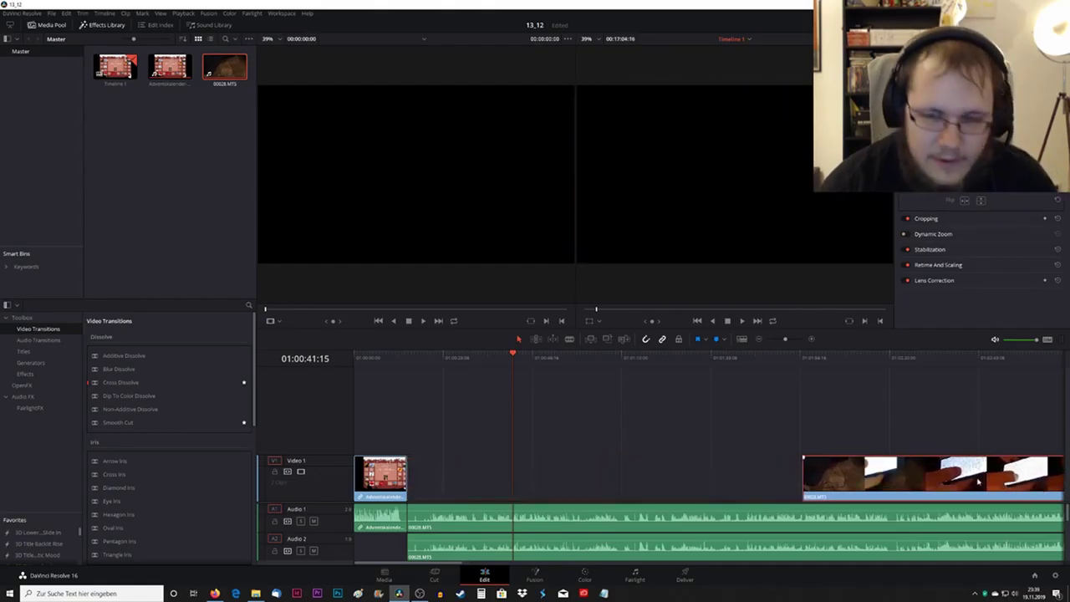
Drag the 00028.MTS video clip even further right along the timeline
scroll(852, 465, down, 3)
scroll(853, 466, down, 2)
scroll(841, 465, down, 1)
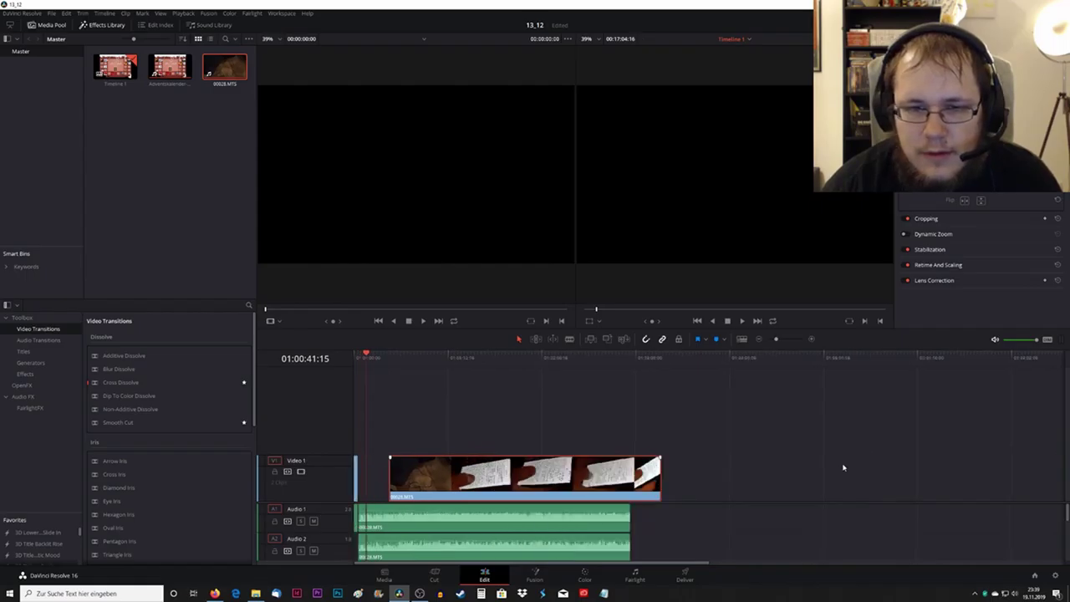
scroll(836, 470, up, 1)
drag(740, 474, 938, 486)
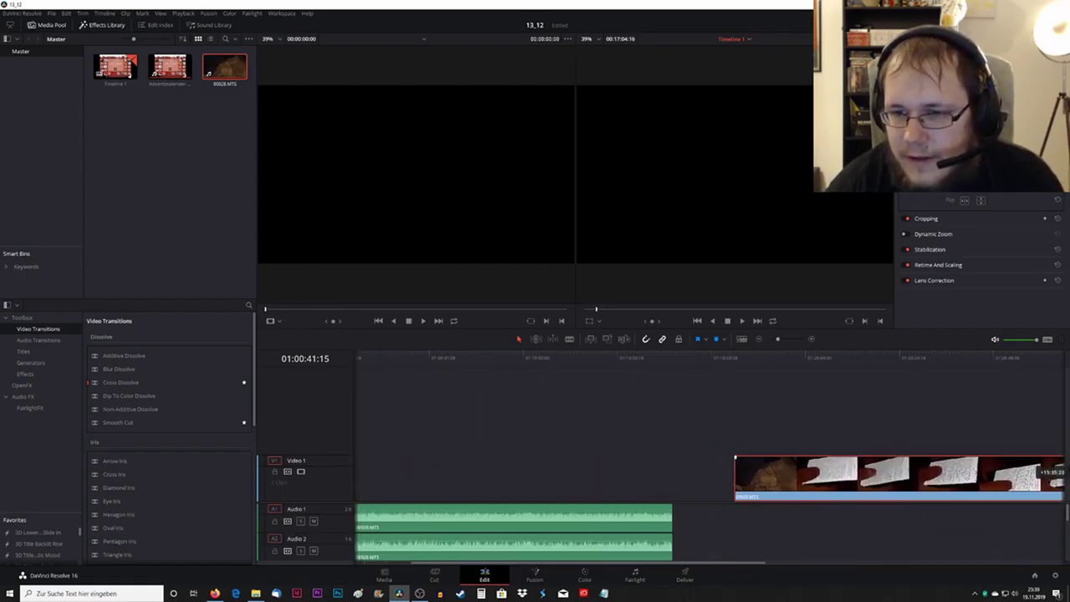
Stop playback, return the playhead to 01:00:14:00, and select the 00028.MTS audio on Audio 1
scroll(570, 464, down, 1)
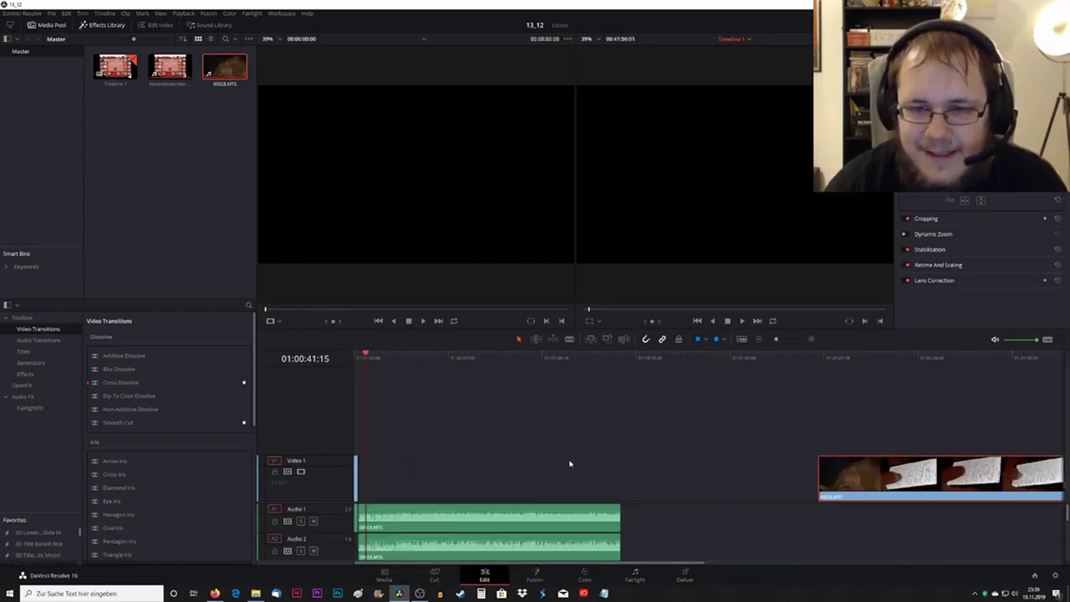
scroll(571, 464, down, 2)
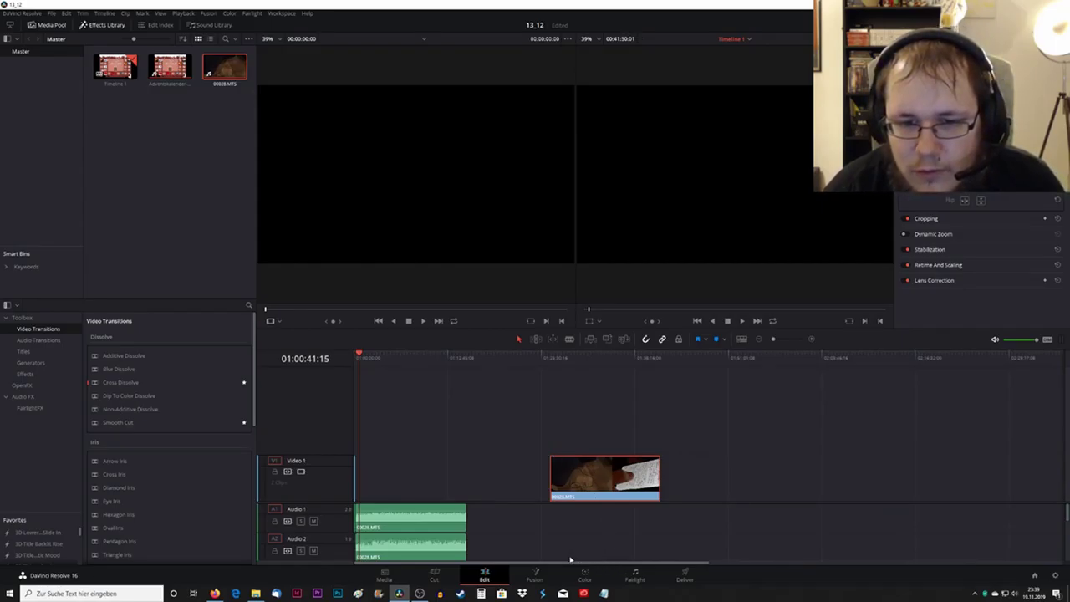
scroll(523, 554, down, 2)
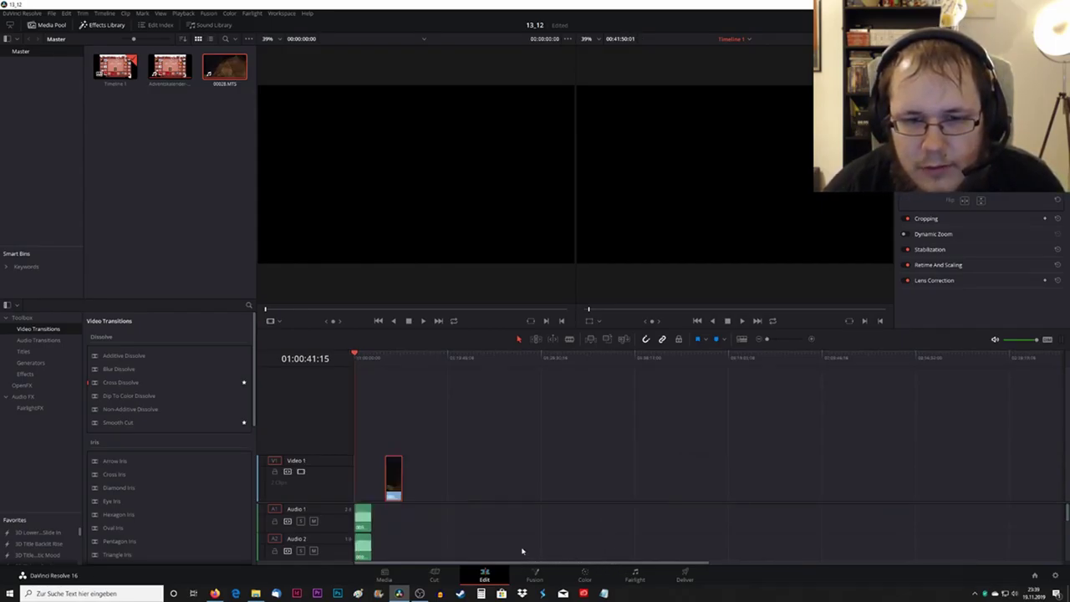
scroll(526, 539, up, 6)
scroll(527, 537, up, 1)
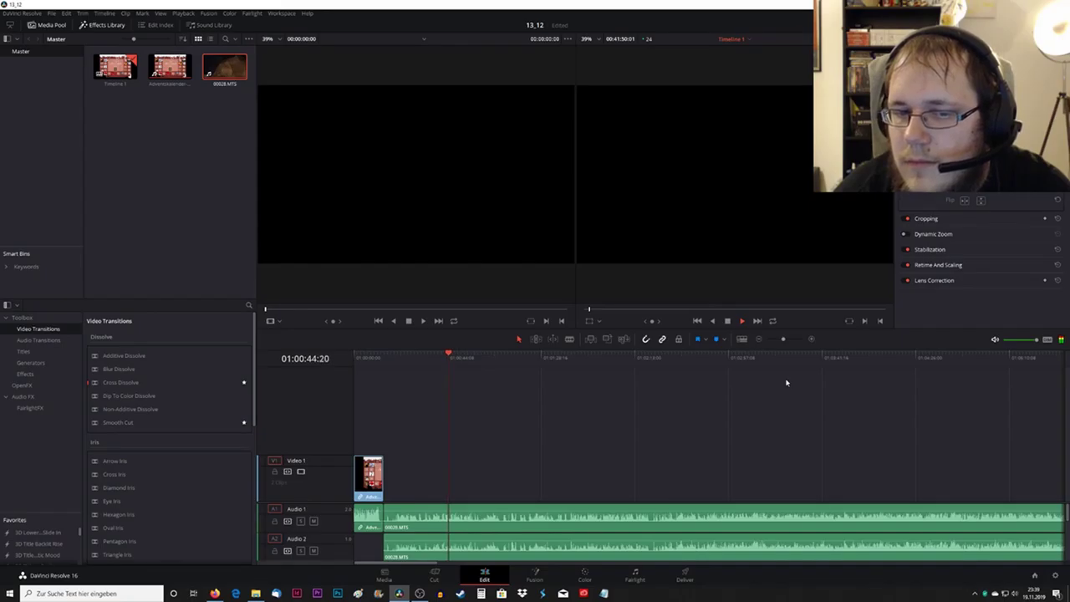
click(727, 320)
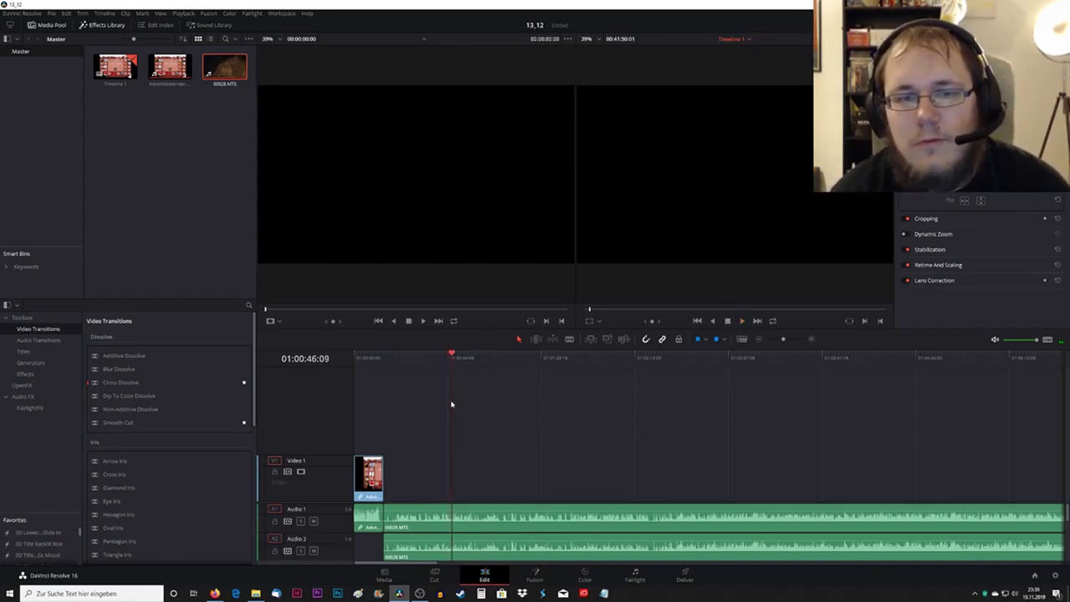
drag(451, 350, 383, 368)
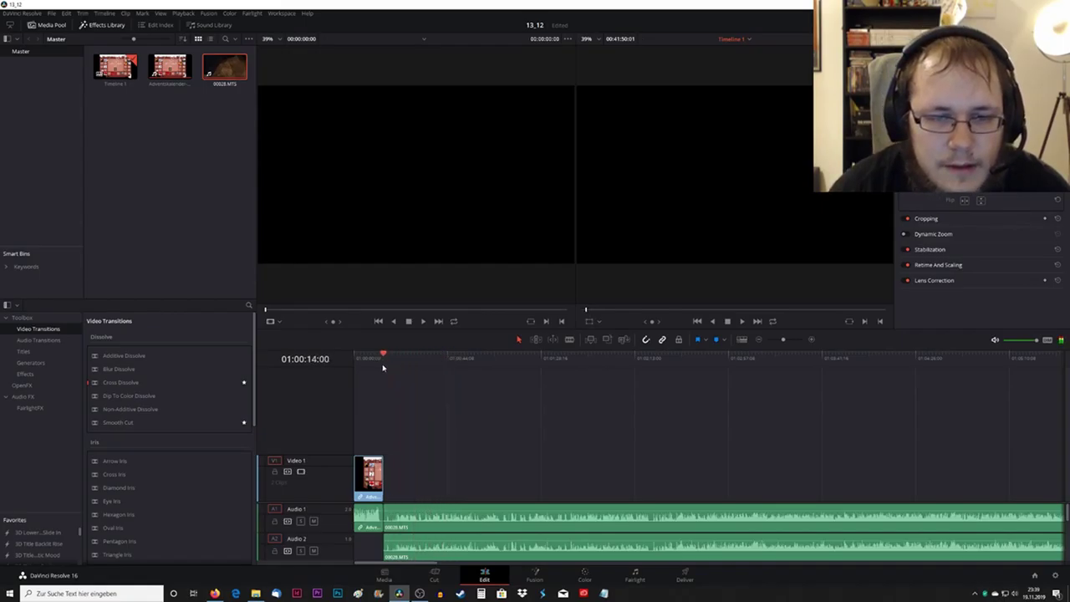
click(408, 518)
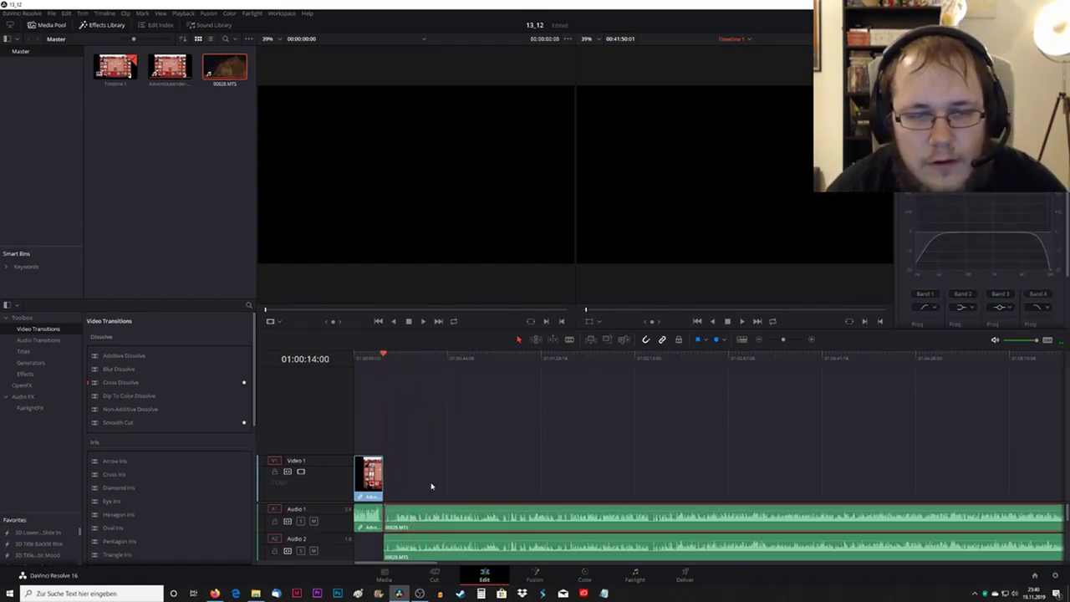
Delete the empty gap after the intro on Video 1 and reposition the 00028 audio
click(431, 488)
key(Delete)
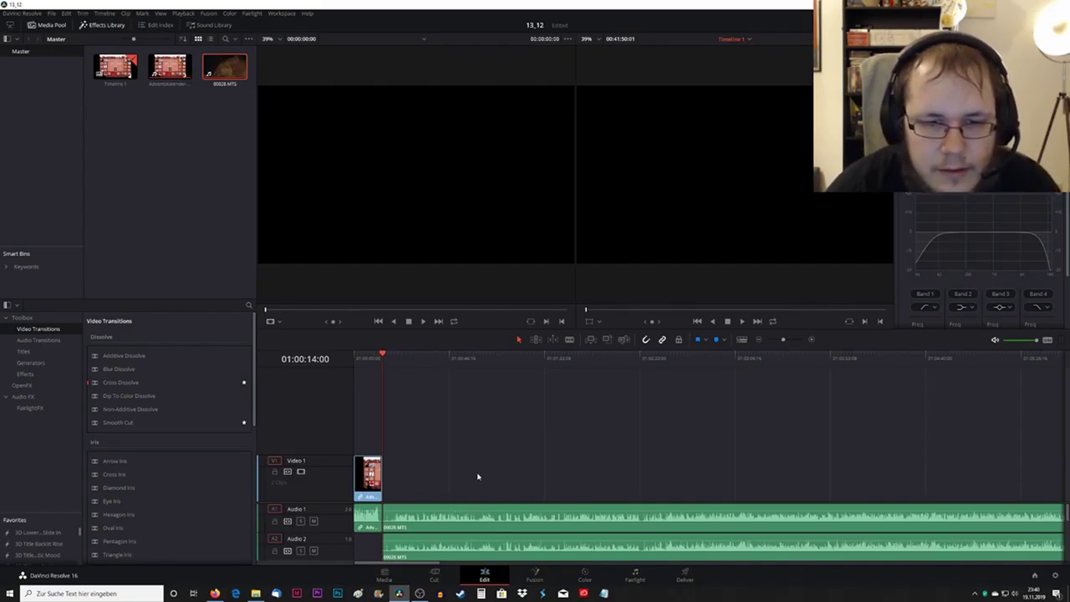
drag(1067, 518, 1062, 565)
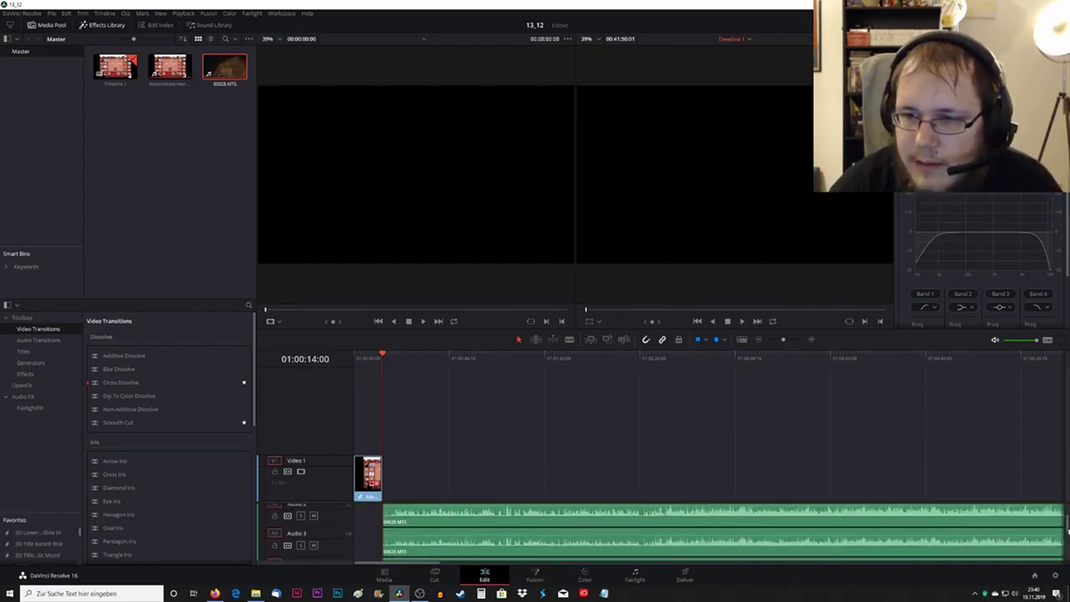
scroll(793, 490, down, 1)
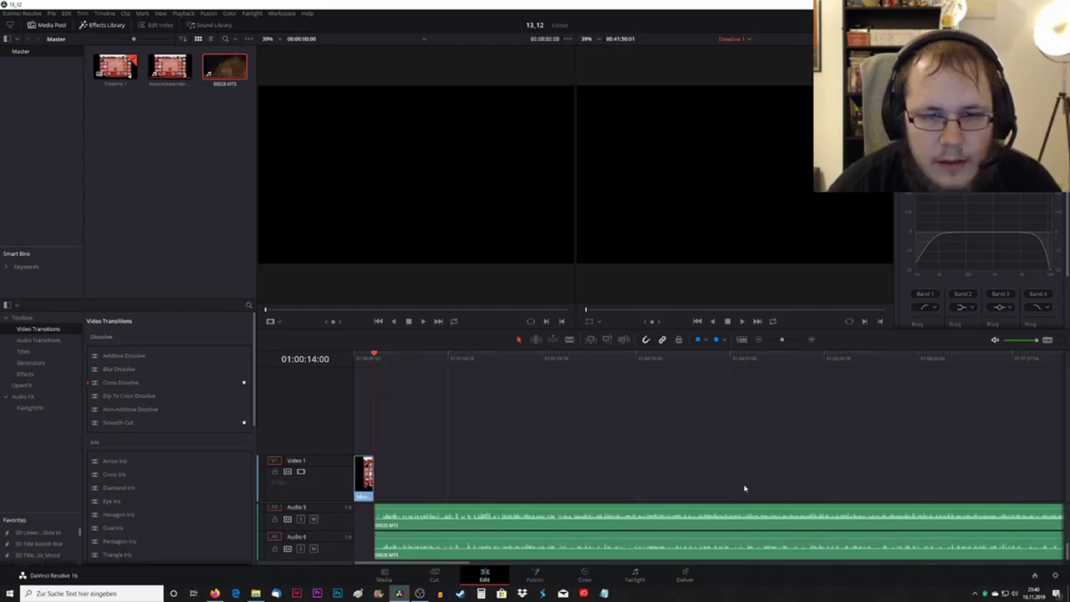
scroll(744, 490, down, 1)
scroll(745, 488, down, 1)
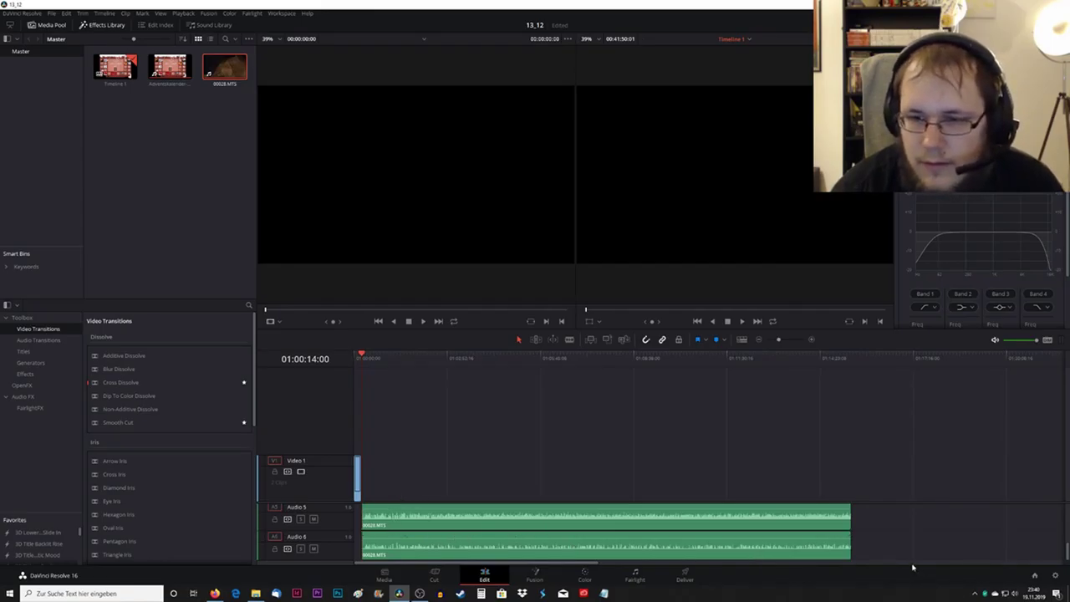
Undo the audio-track change and play through the recording's opening
key(ctrl+z)
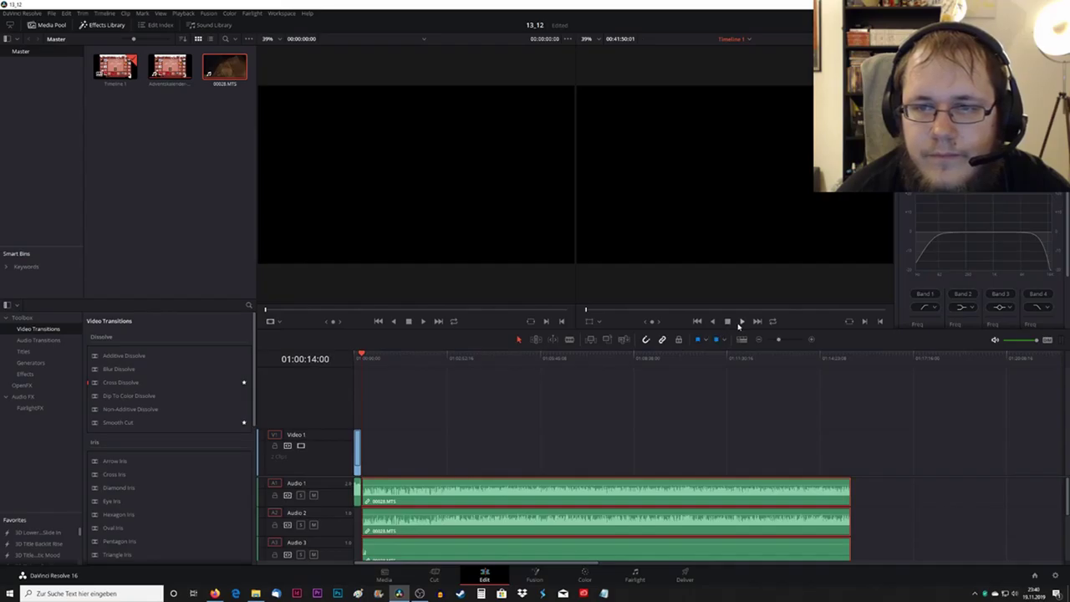
click(743, 324)
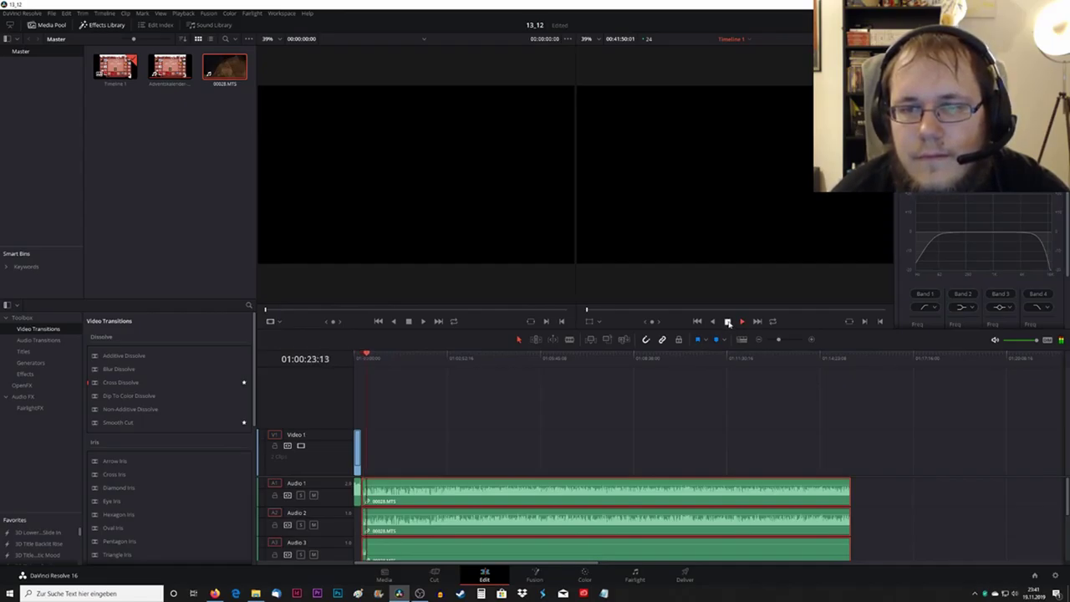
click(728, 325)
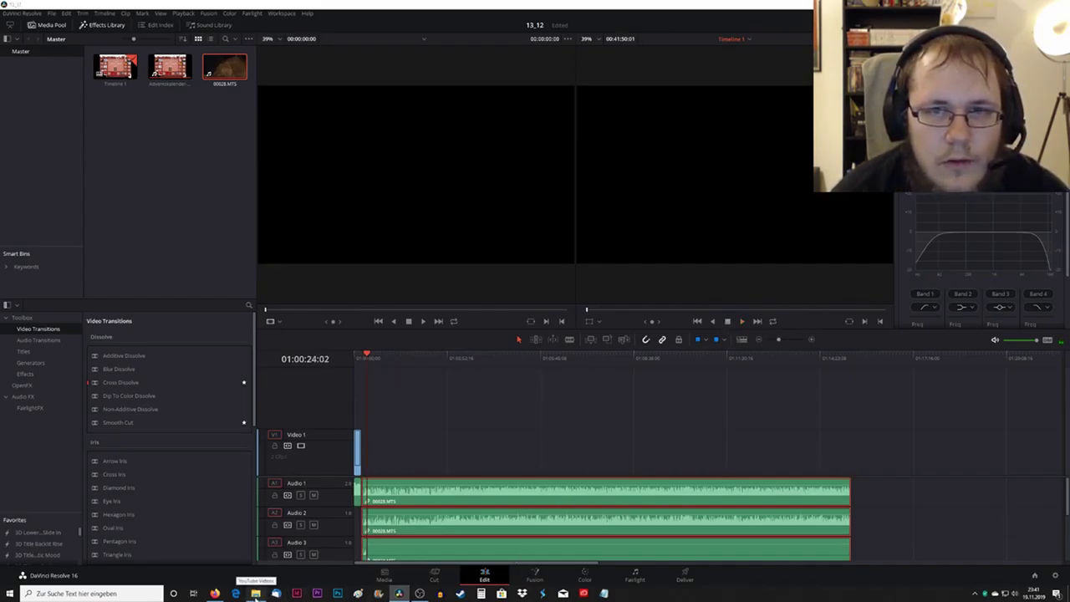
Drop the youtubeaward video from the YouTube Videos folder onto the timeline
click(255, 593)
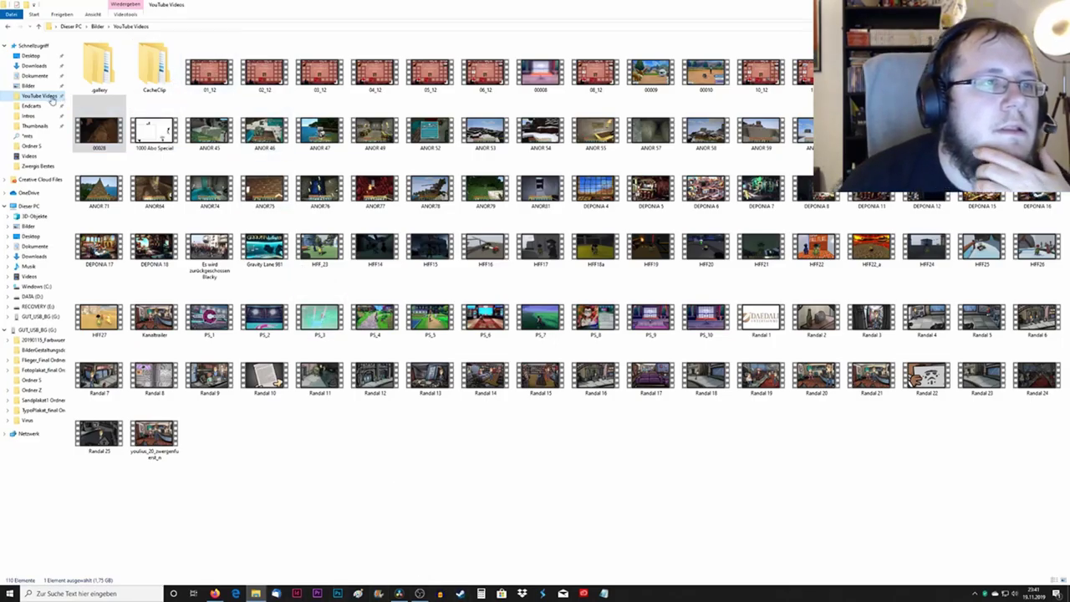
mouse_move(98, 132)
mouse_down()
mouse_move(422, 499)
mouse_move(603, 476)
mouse_up()
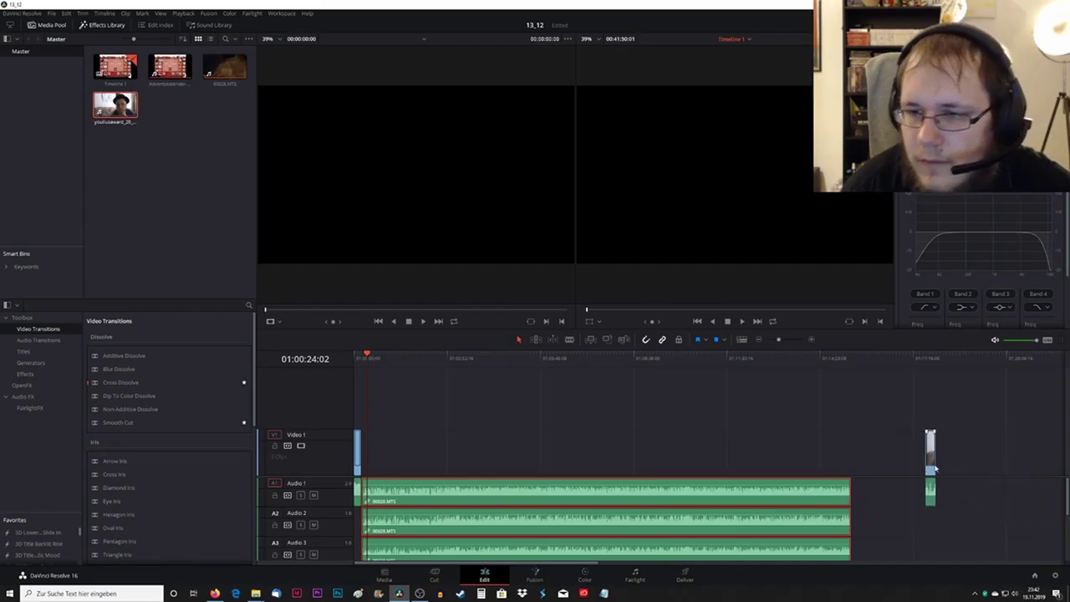
drag(604, 476, 930, 501)
right_click(930, 498)
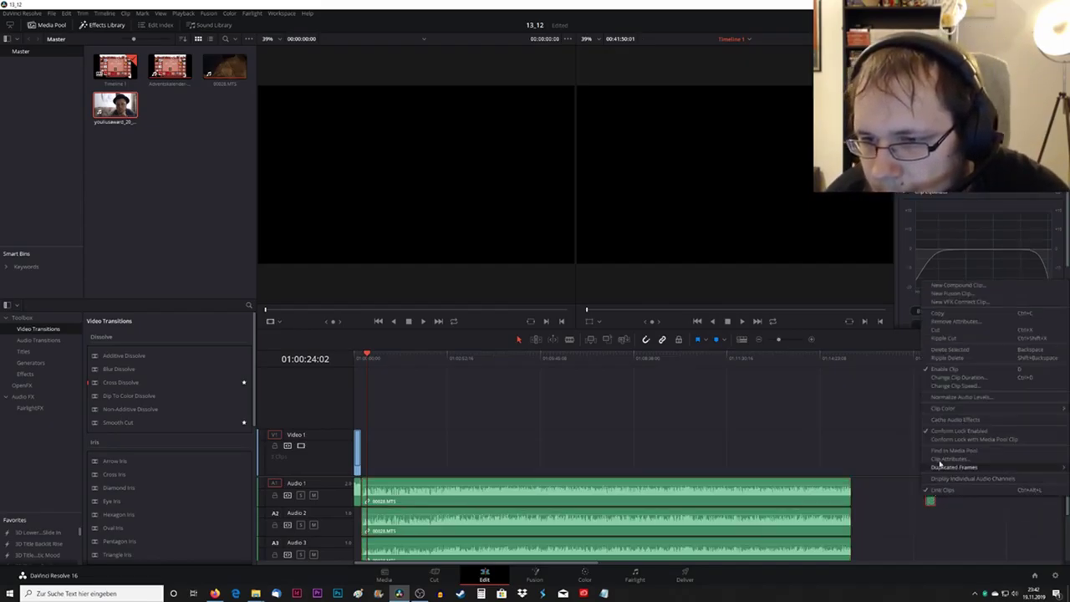
click(947, 496)
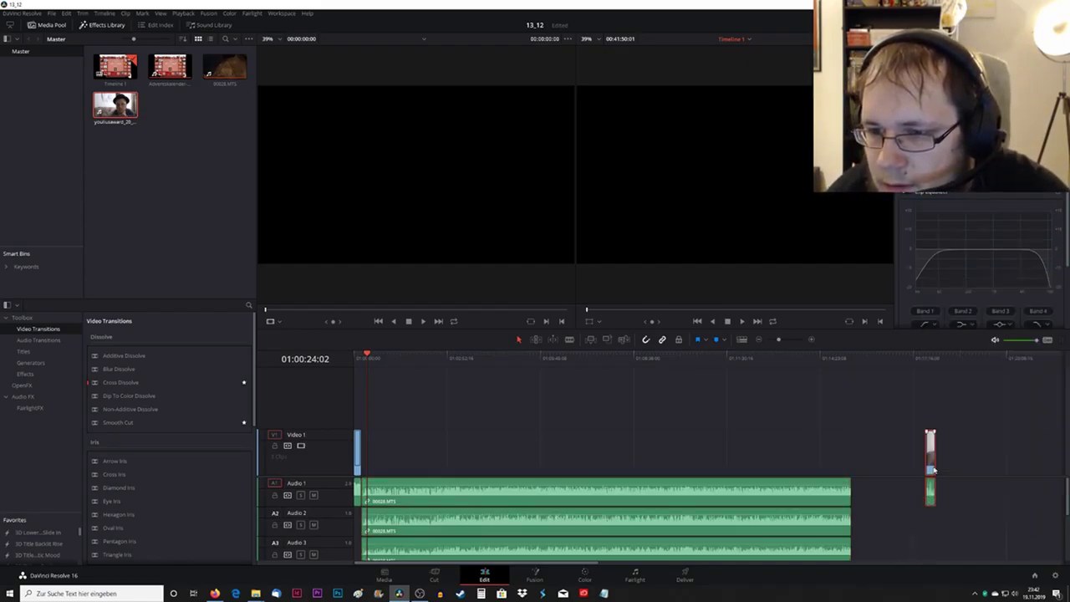
Move the youtubeaward clip to Video 1, directly after the intro clip
click(931, 466)
click(930, 458)
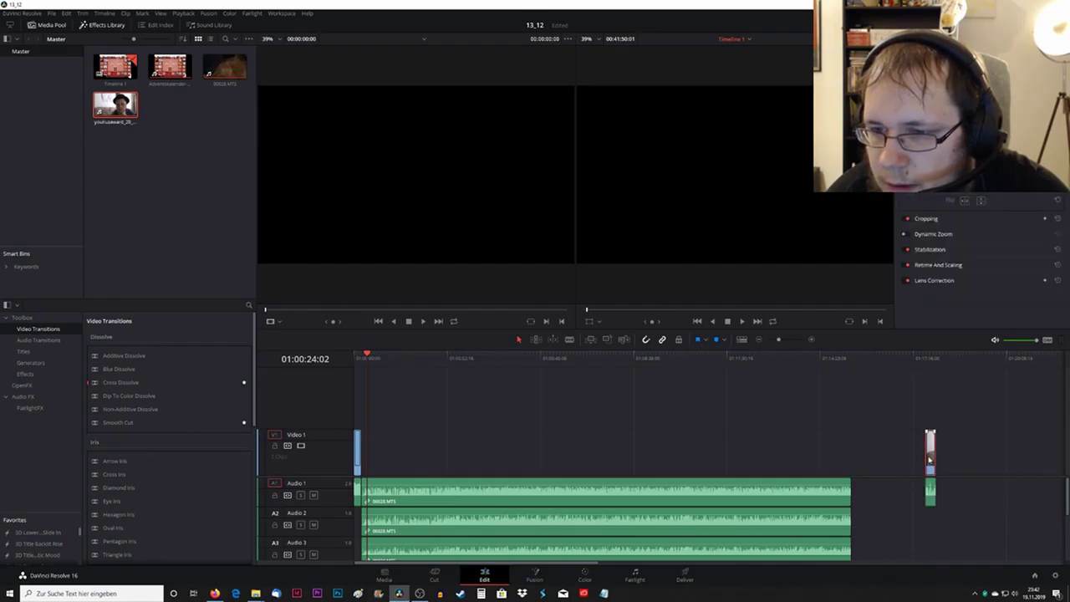
drag(930, 458, 374, 460)
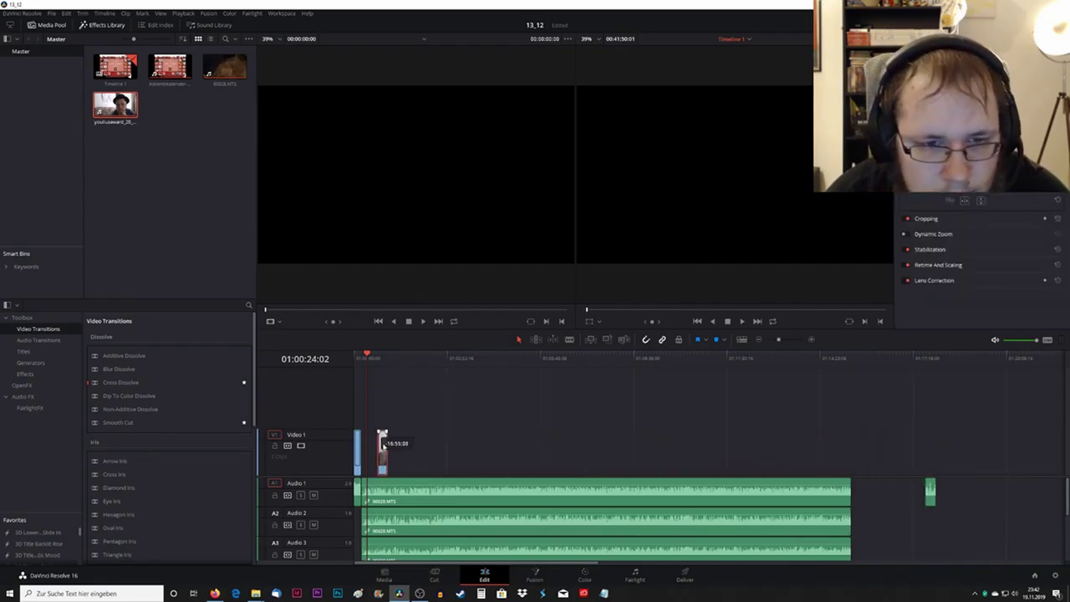
drag(373, 460, 367, 460)
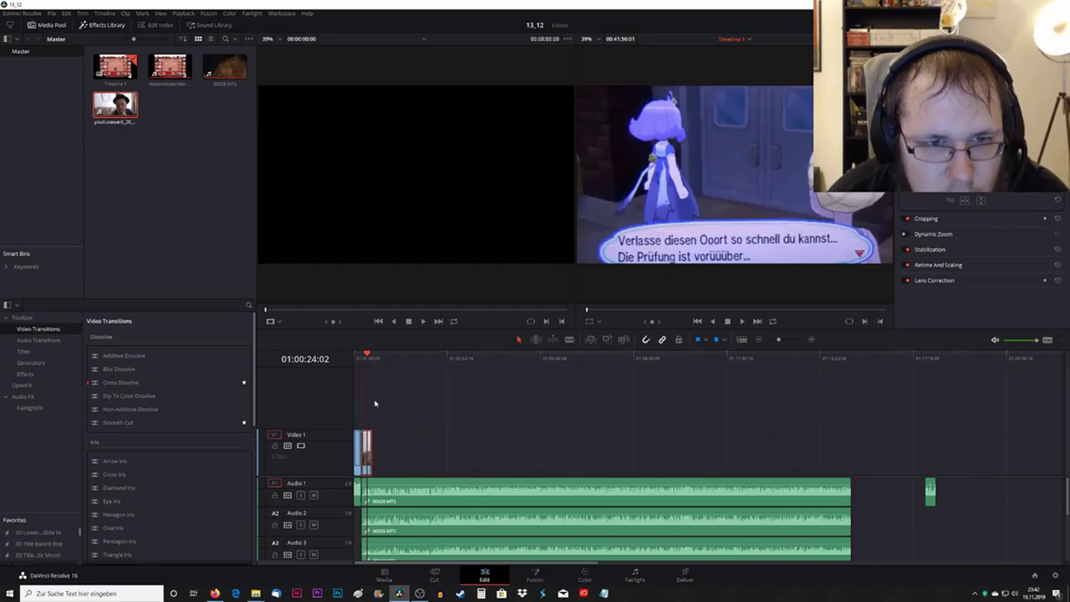
click(363, 357)
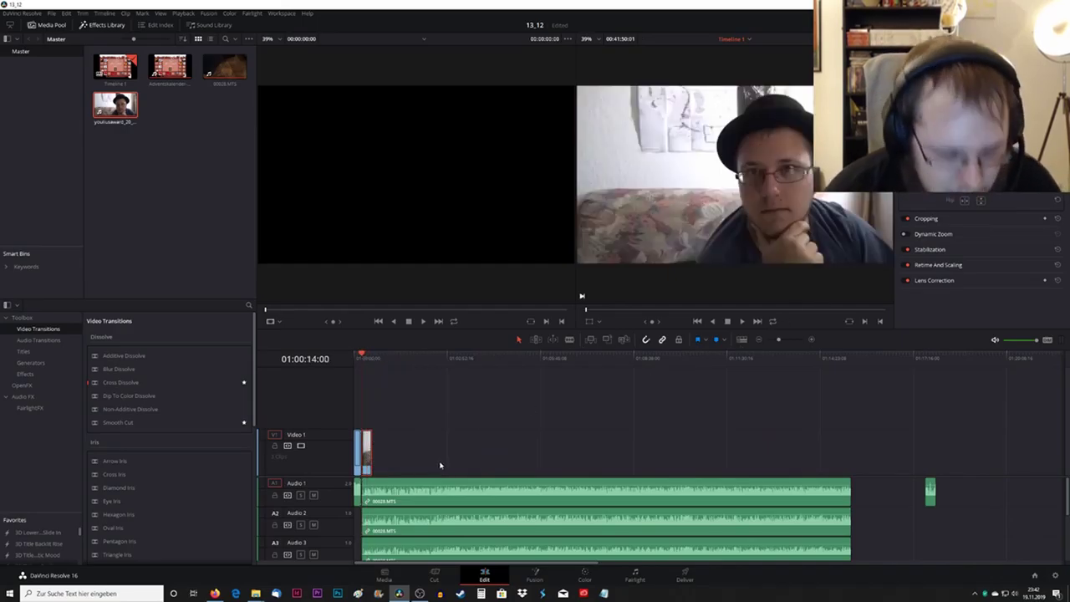
scroll(440, 466, up, 5)
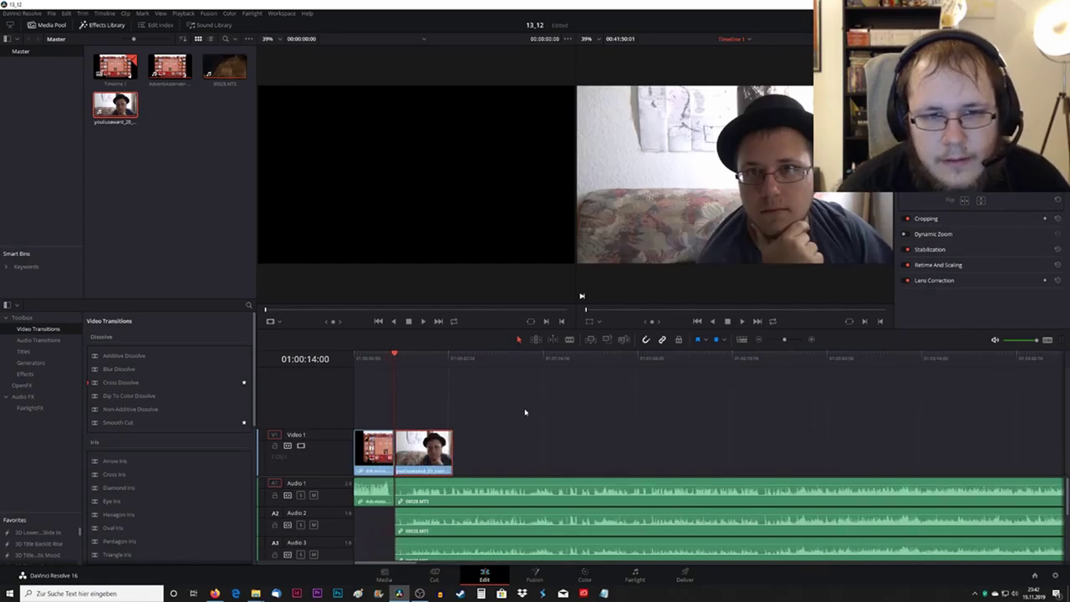
click(743, 321)
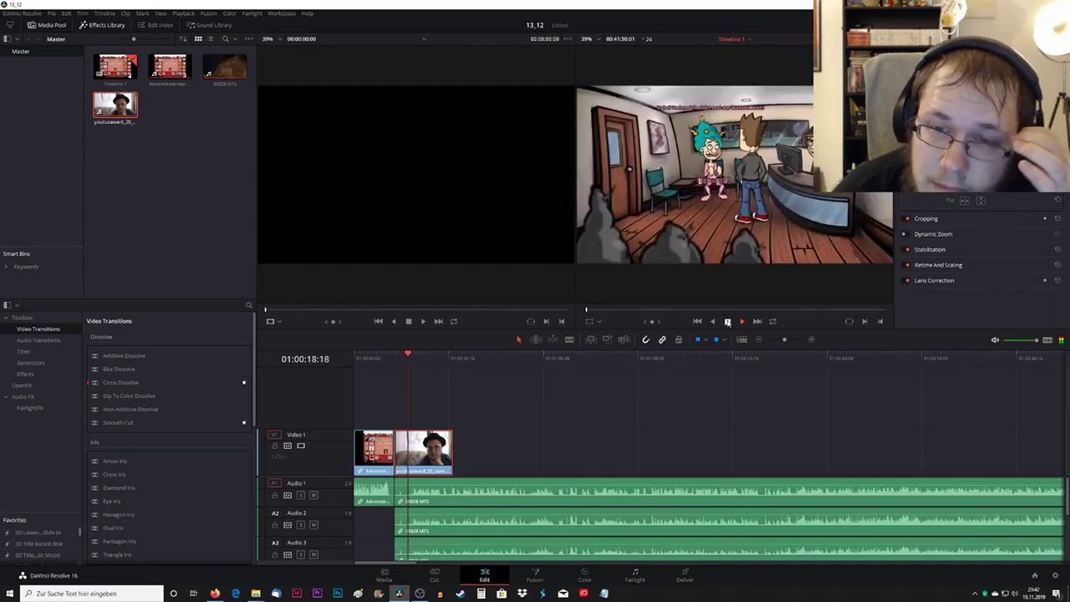
click(727, 321)
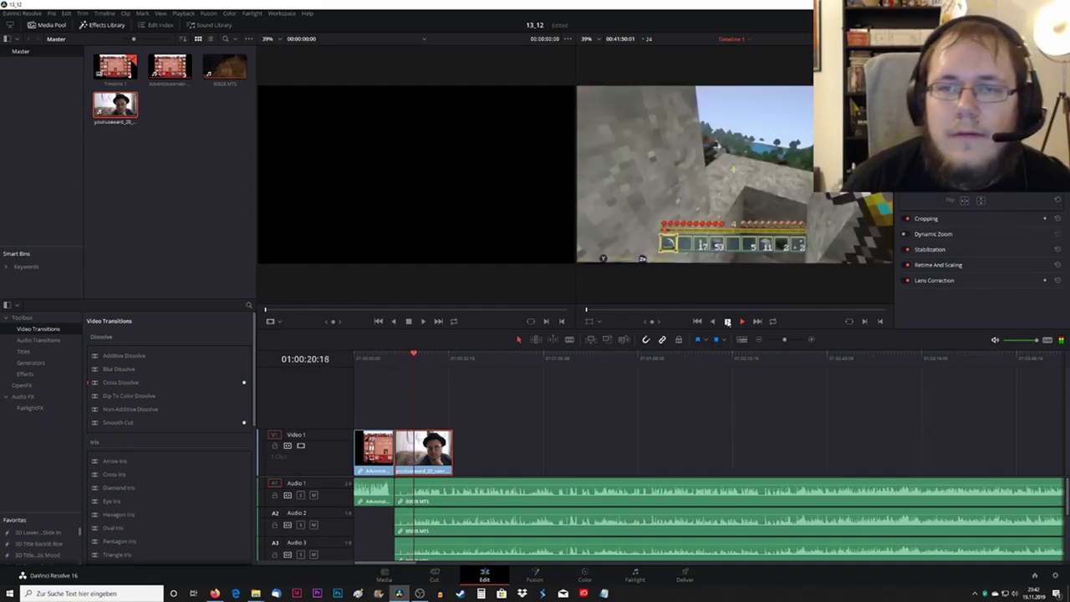
drag(416, 357, 434, 367)
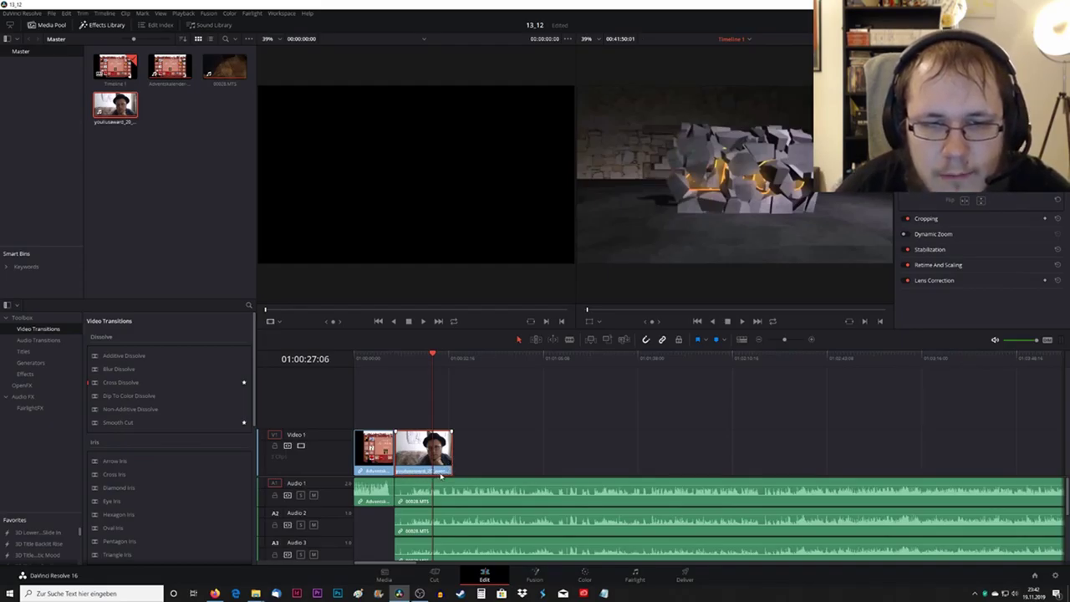
click(443, 473)
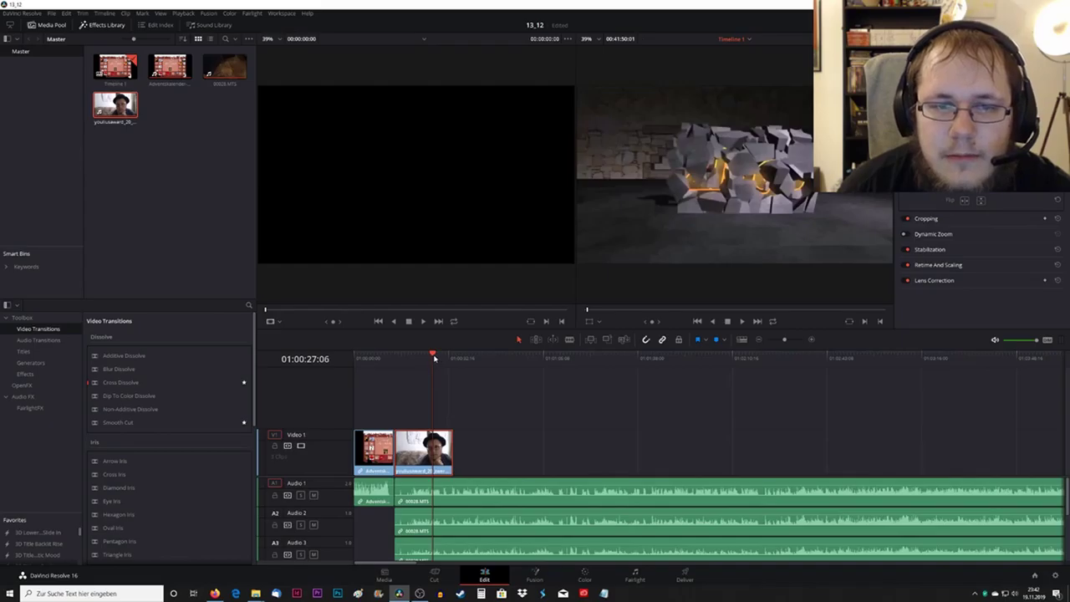
drag(434, 357, 430, 364)
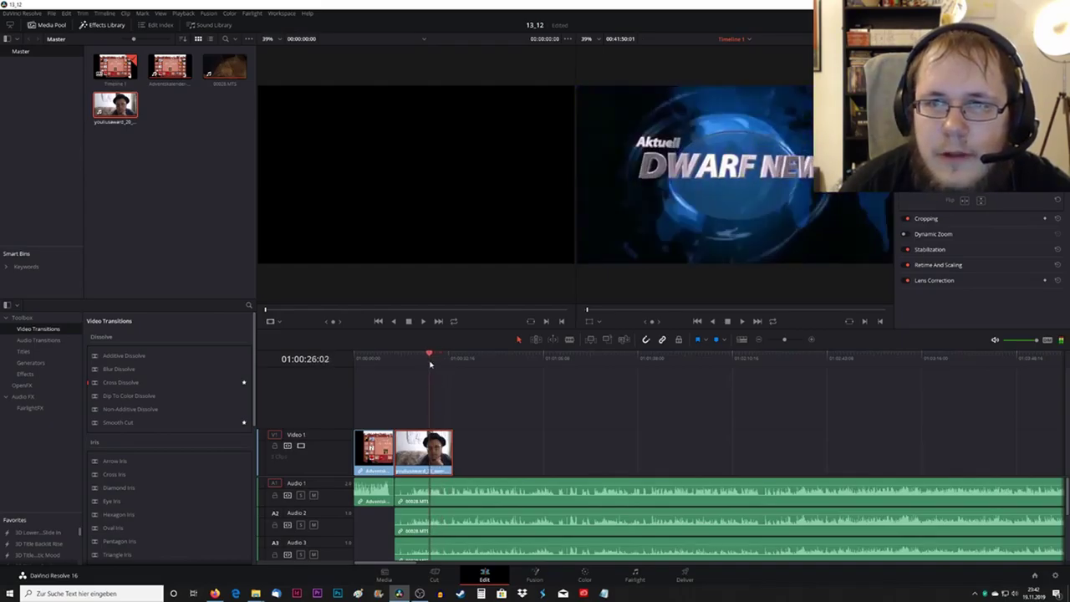
key(space)
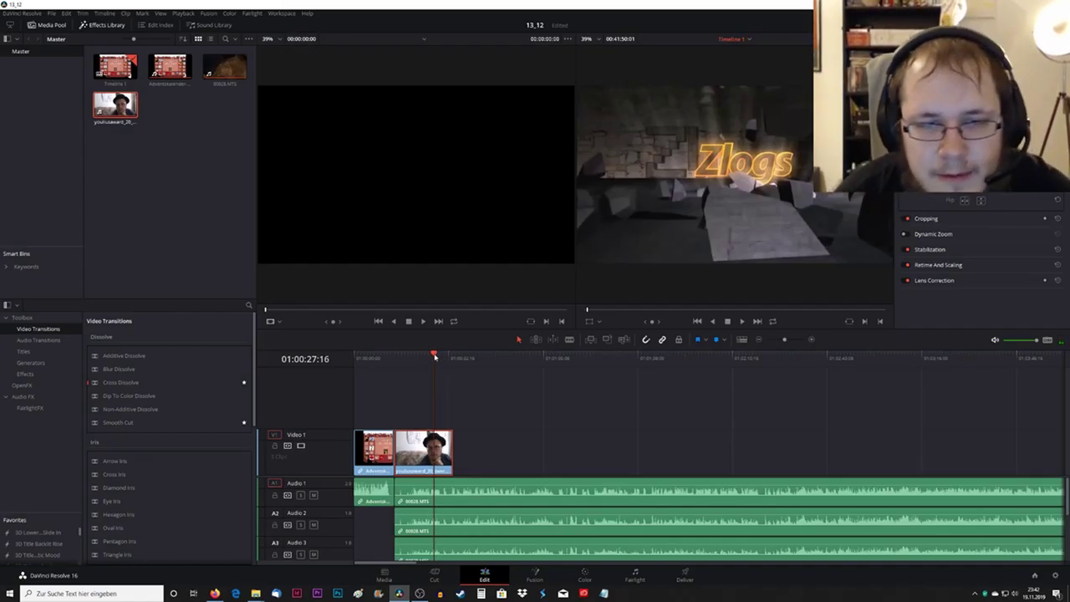
mouse_move(434, 357)
mouse_down()
mouse_move(454, 368)
mouse_move(398, 381)
mouse_up()
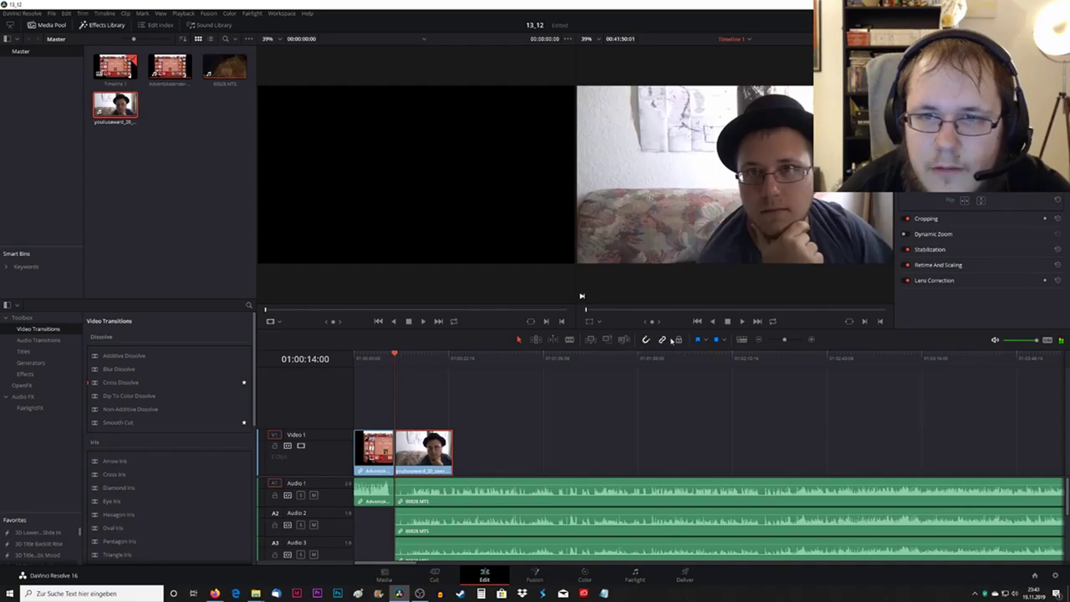
click(742, 322)
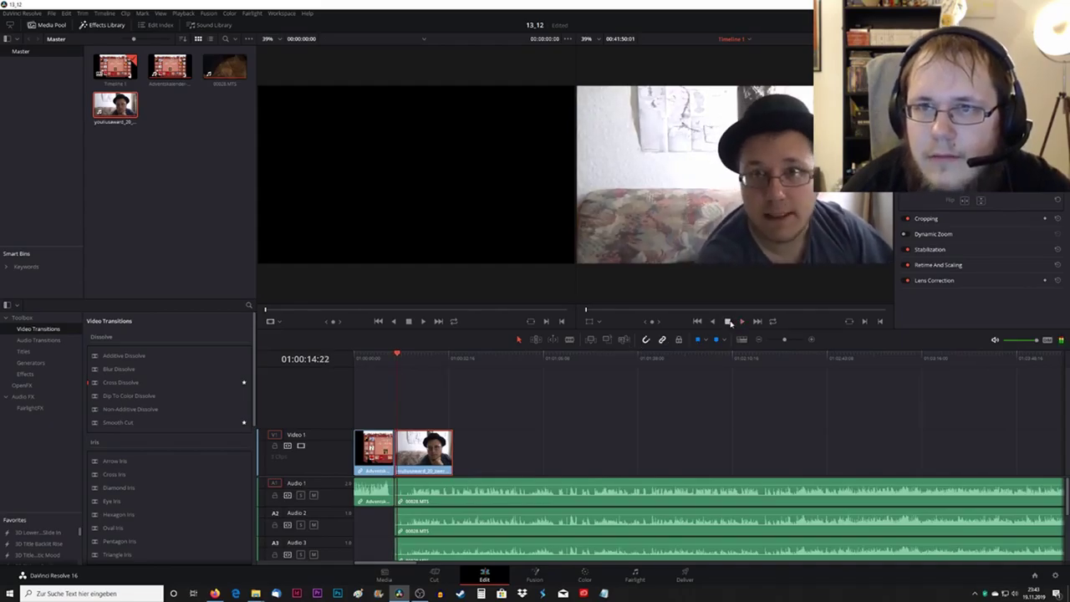
click(729, 322)
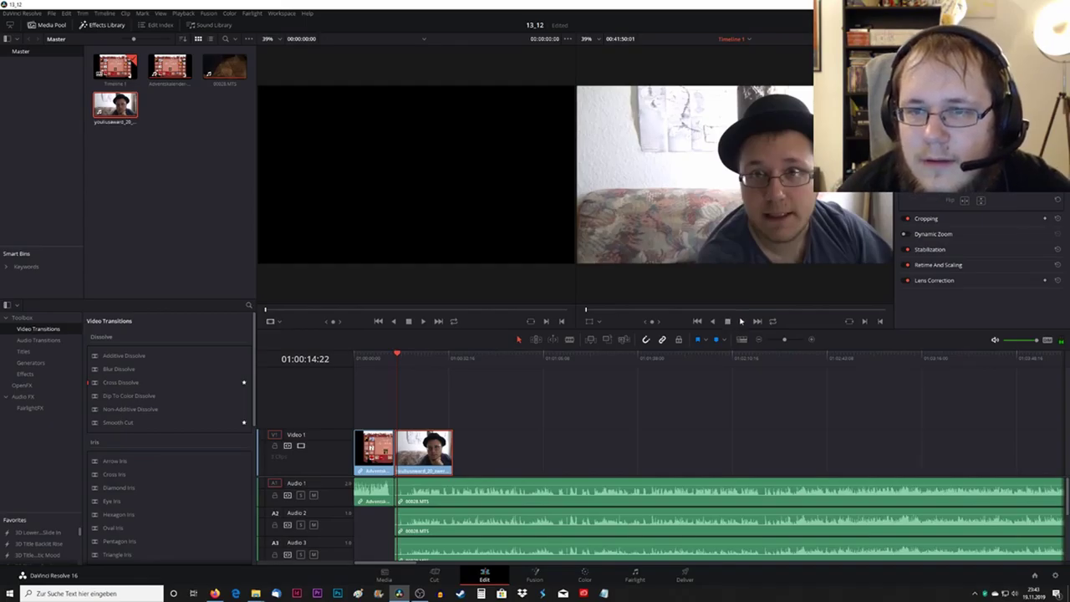
click(741, 321)
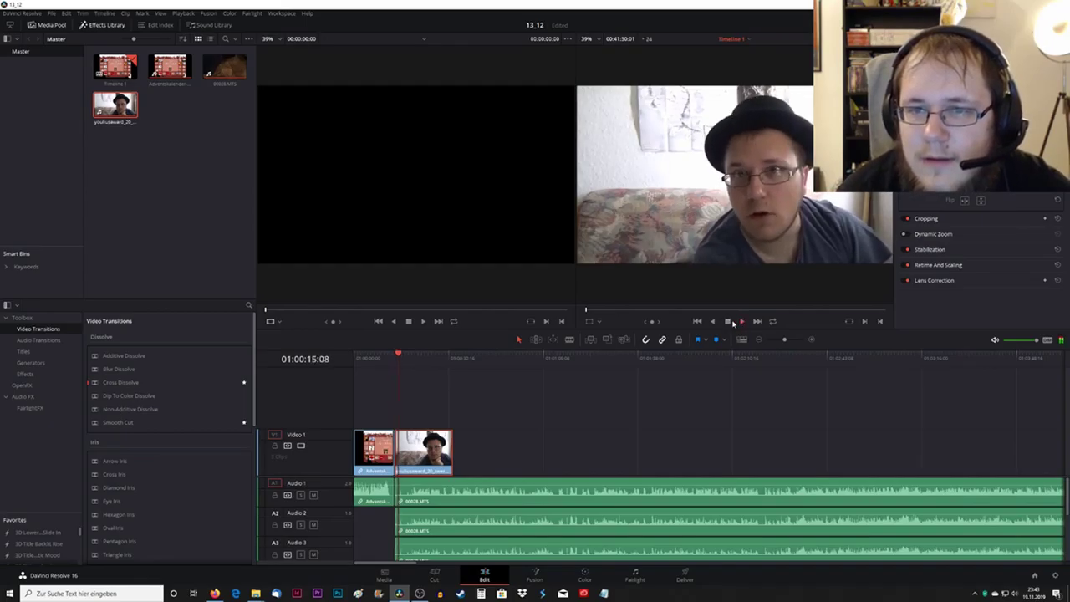
click(401, 357)
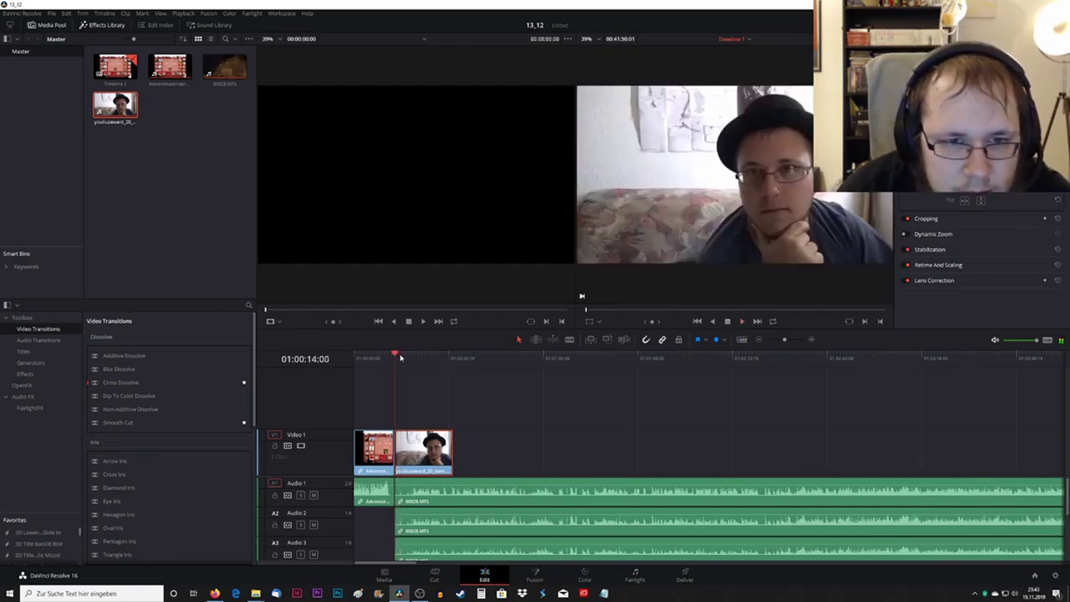
click(741, 321)
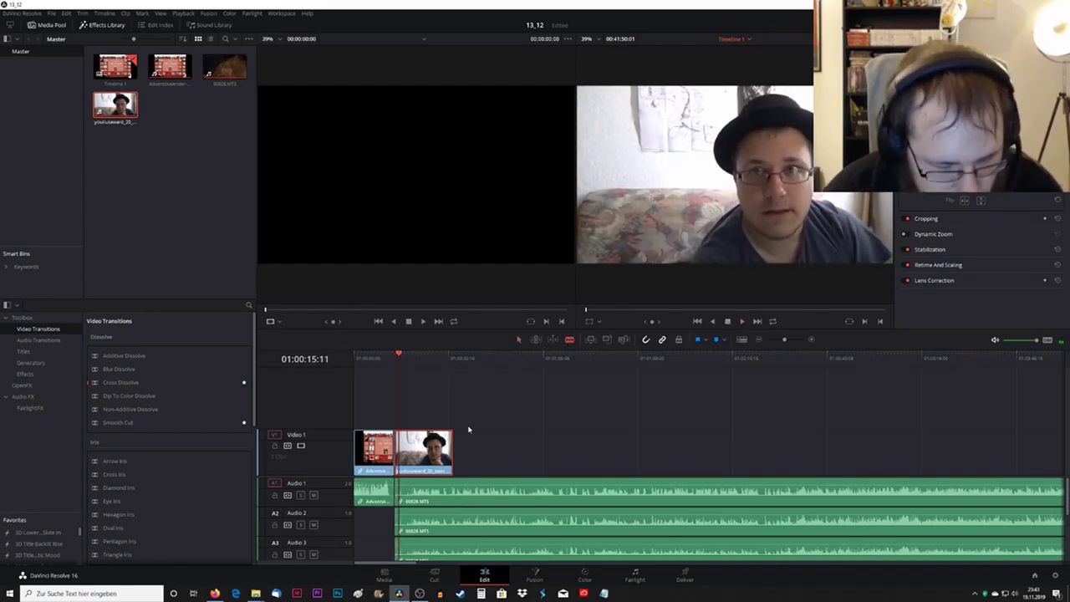
Move the award clip's game-footage part up to Video 2 and reposition it further along
scroll(478, 419, up, 2)
scroll(485, 418, up, 2)
scroll(499, 415, up, 2)
scroll(498, 415, up, 1)
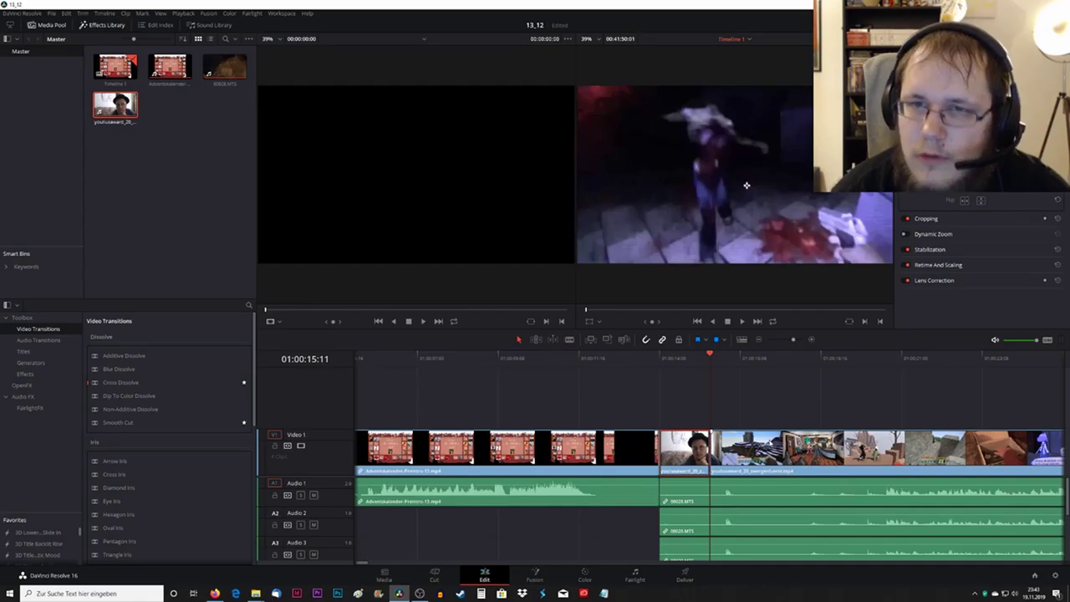
drag(764, 451, 792, 415)
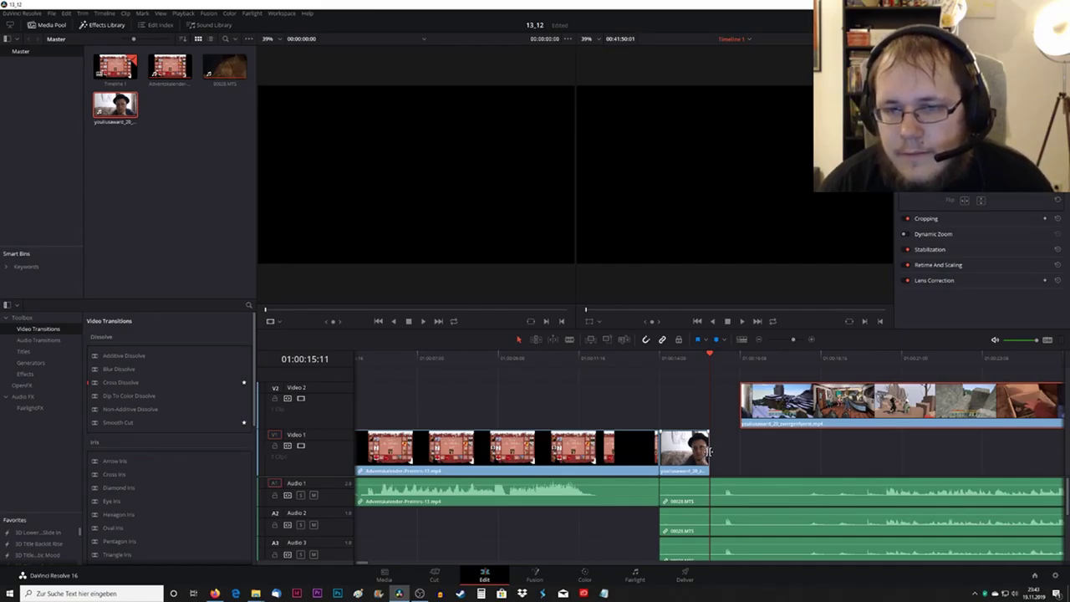
mouse_move(876, 401)
mouse_down()
mouse_move(823, 400)
mouse_move(1053, 389)
mouse_up()
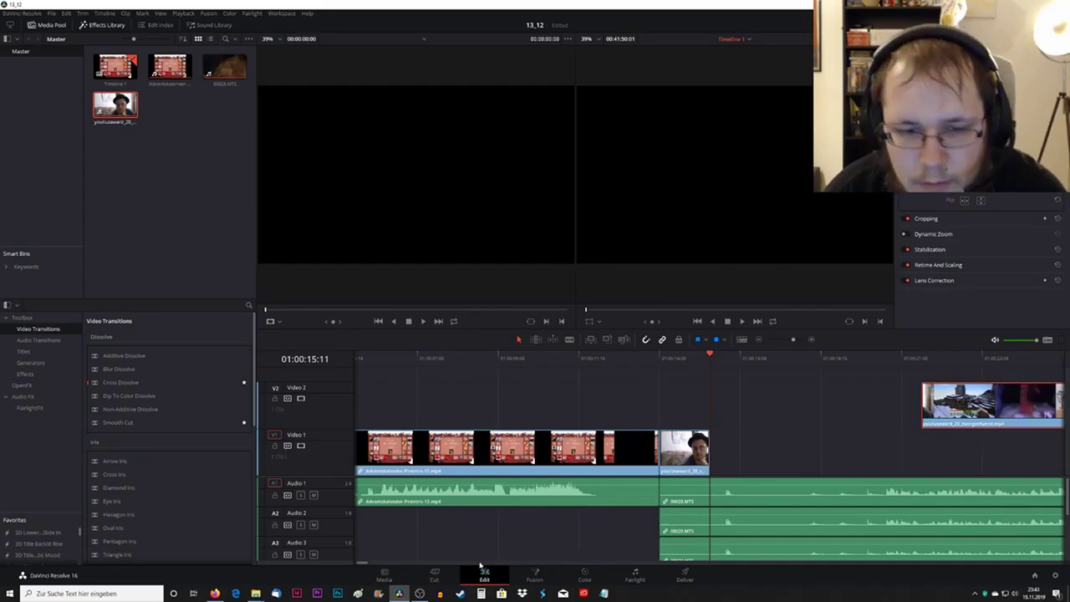
Trim the webcam piece so its end sits back at the cut, 01:00:15:11
scroll(366, 567, right, 1)
scroll(366, 567, right, 3)
scroll(367, 566, left, 1)
scroll(366, 567, left, 2)
scroll(366, 566, left, 1)
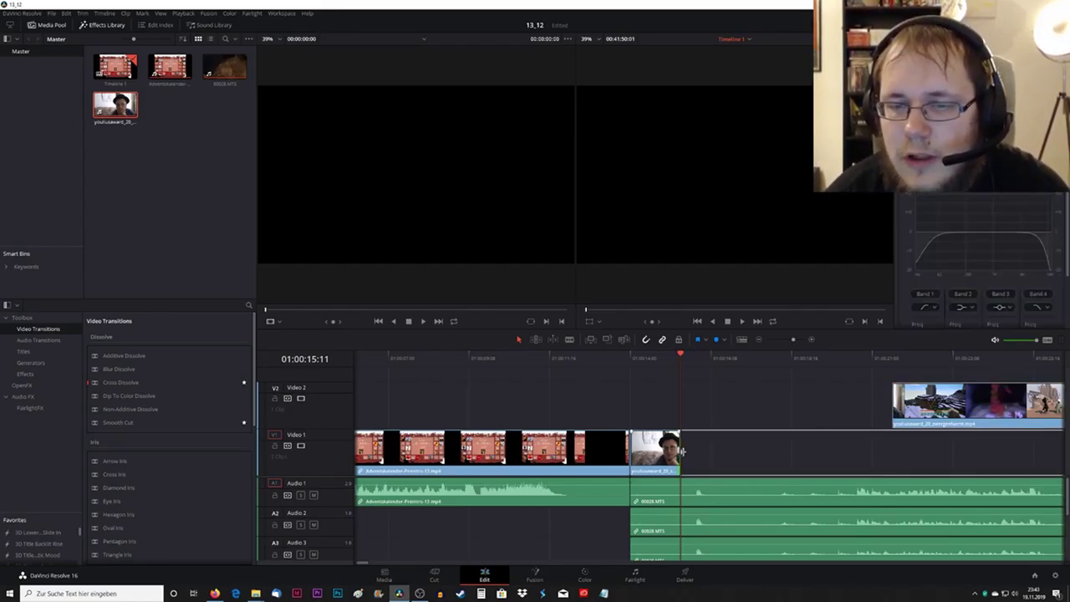
drag(680, 452, 855, 459)
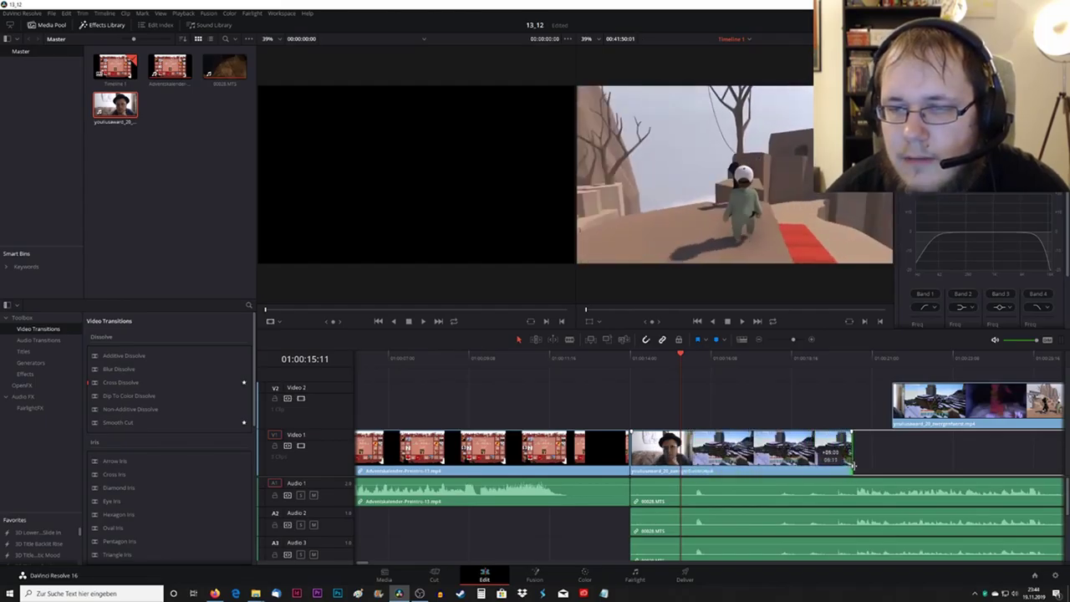
drag(855, 459, 682, 458)
Set the webcam piece after the intro to 33% speed with Change Clip Speed
click(660, 451)
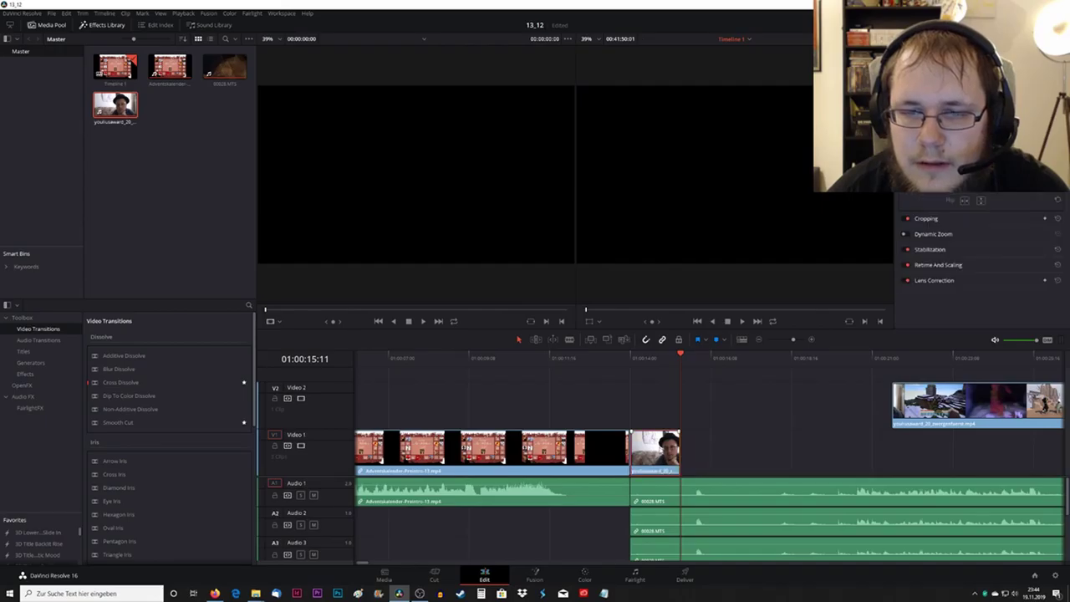
right_click(660, 451)
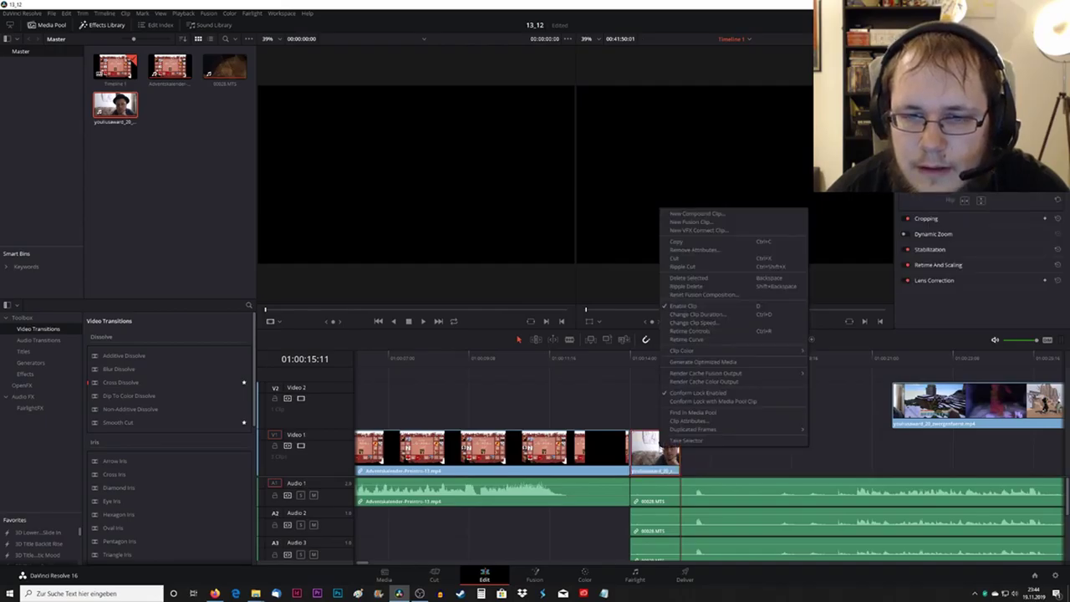
click(697, 324)
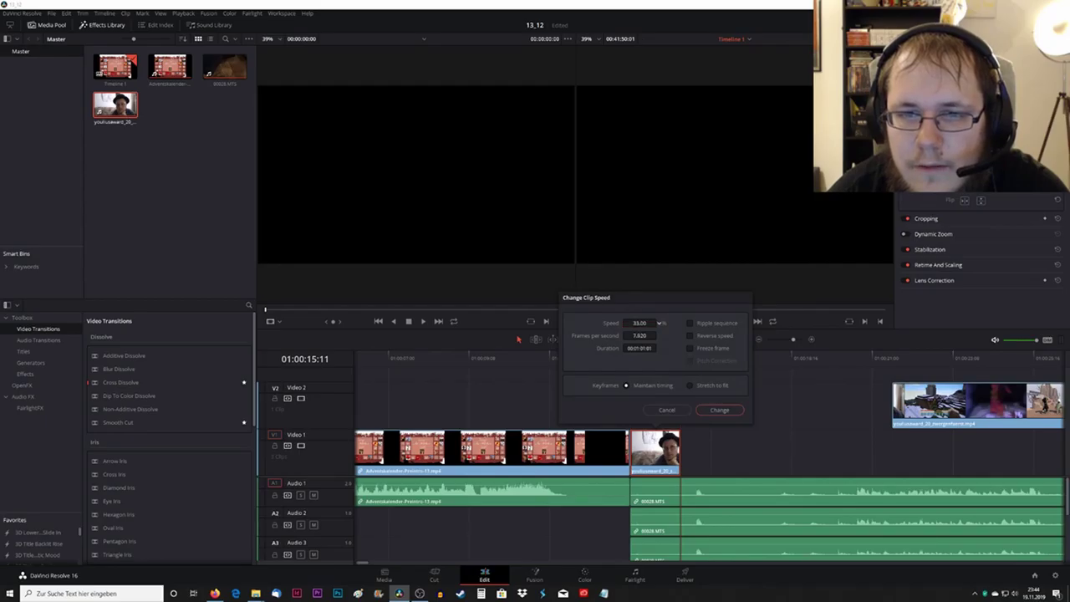
click(718, 410)
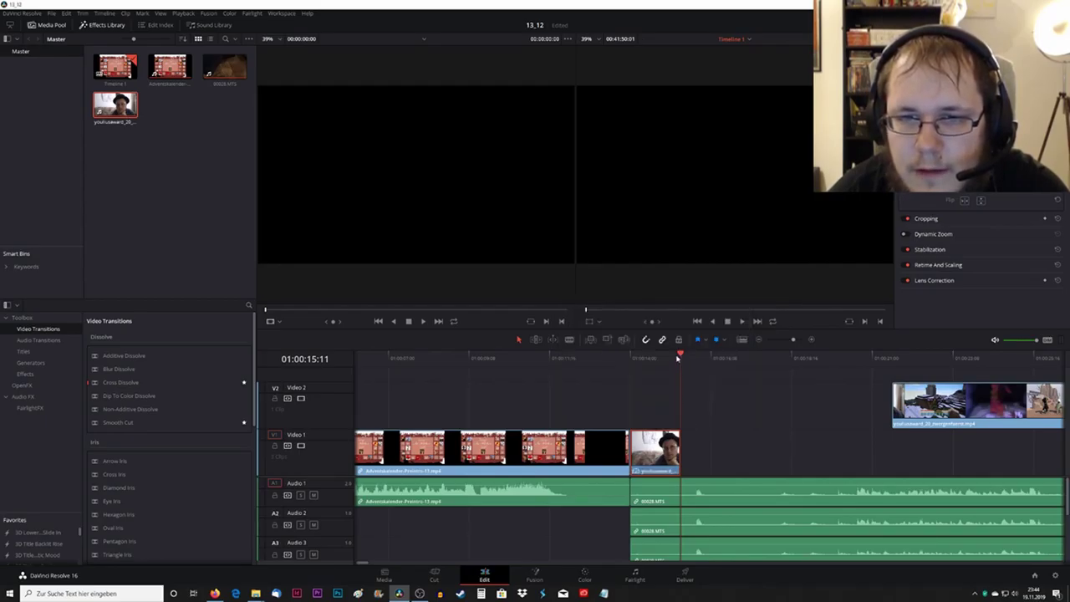
Play the slowed clip and extend its end into the Minecraft footage
drag(678, 358, 633, 358)
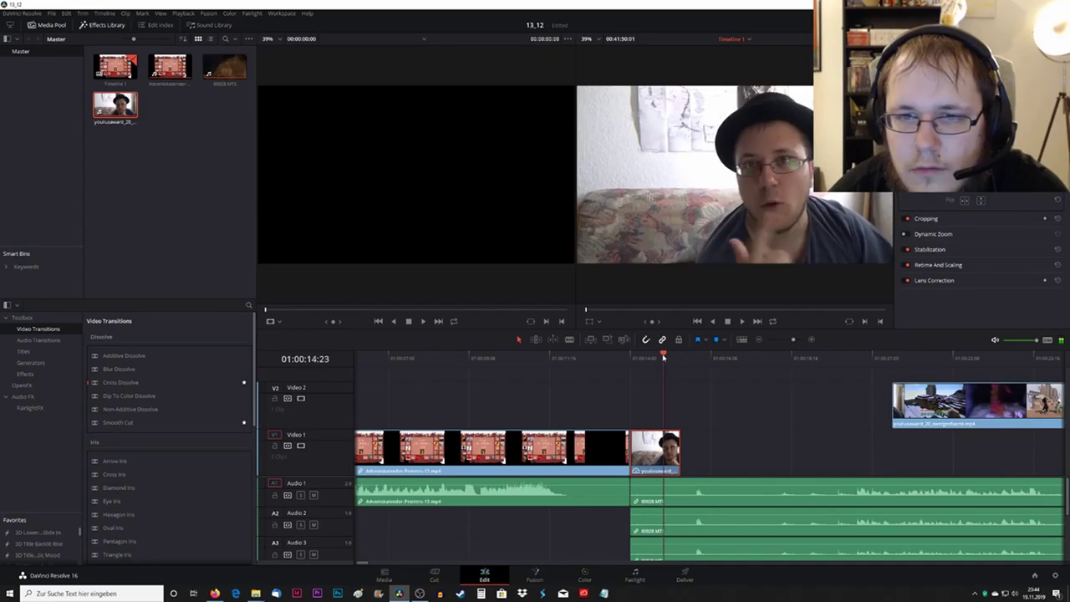
click(742, 321)
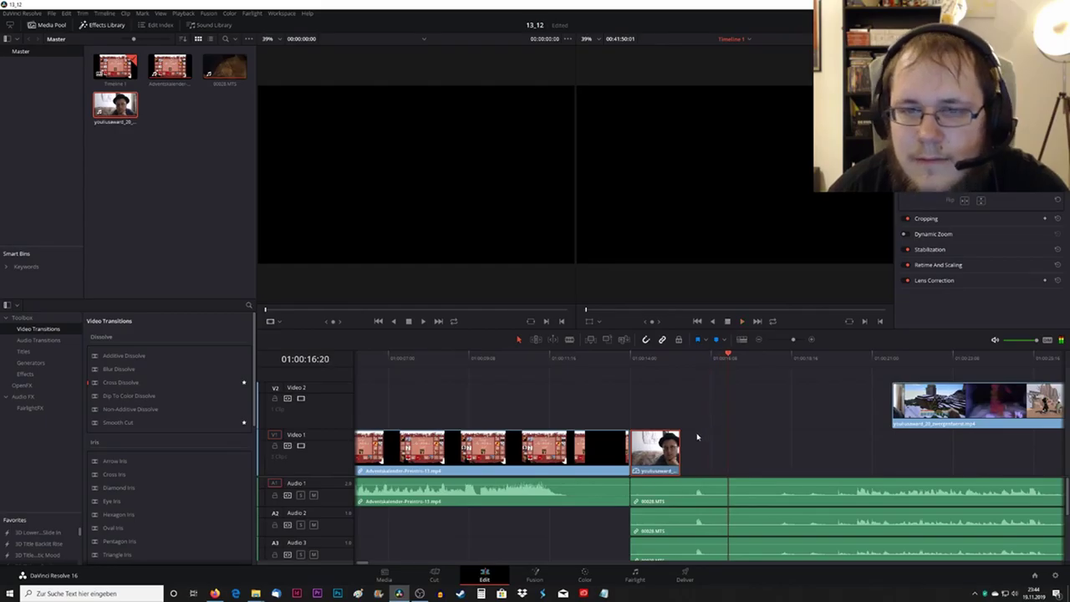
drag(681, 446, 867, 452)
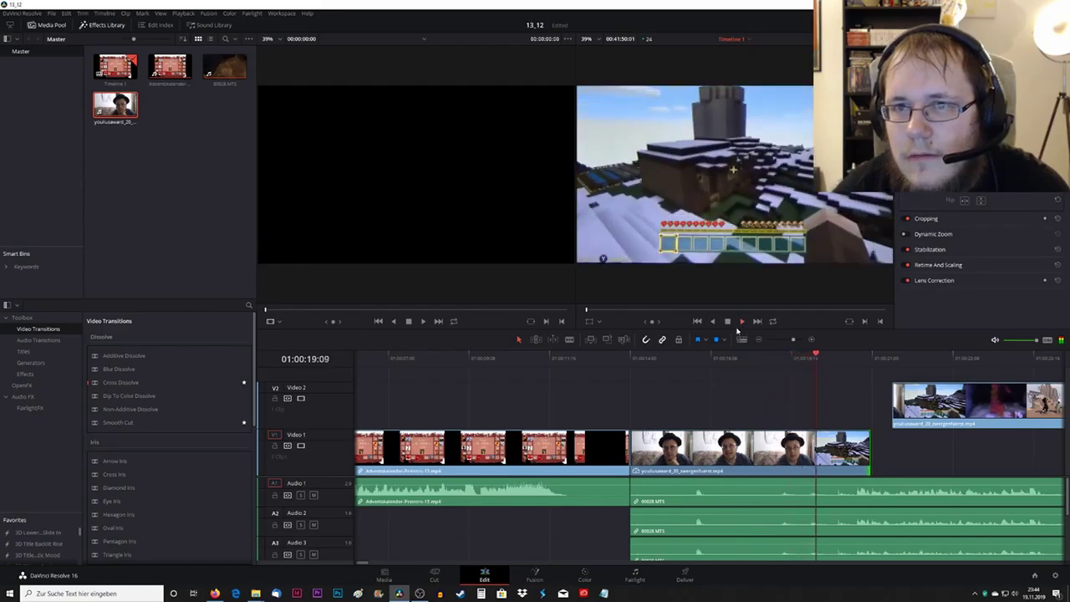
click(645, 377)
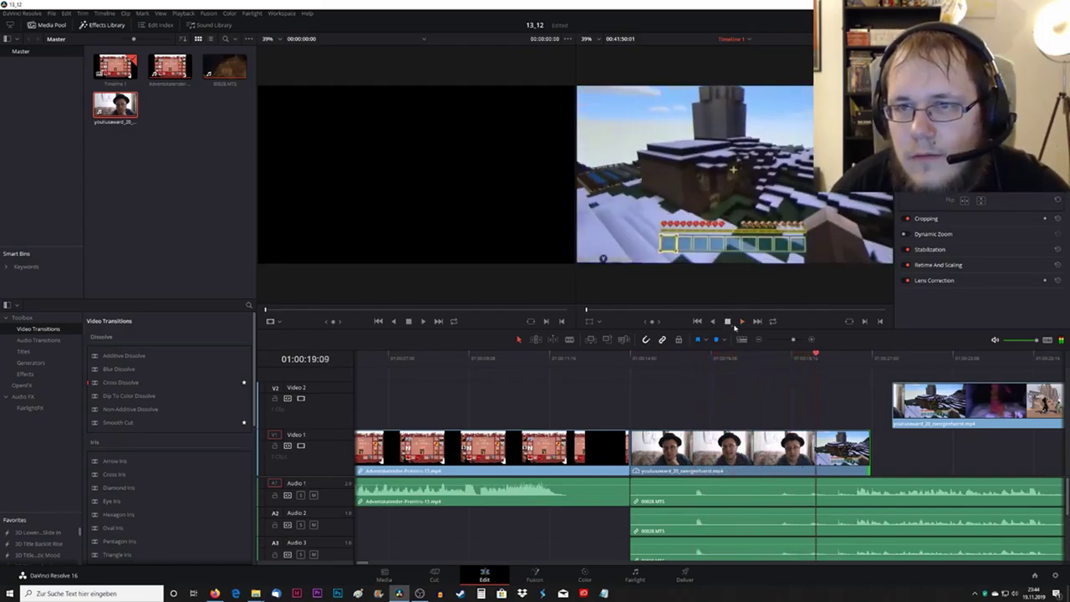
Play back from just before the newly added webcam clip
mouse_move(814, 363)
mouse_down()
mouse_move(633, 379)
mouse_move(794, 397)
mouse_move(791, 461)
mouse_move(791, 440)
mouse_up()
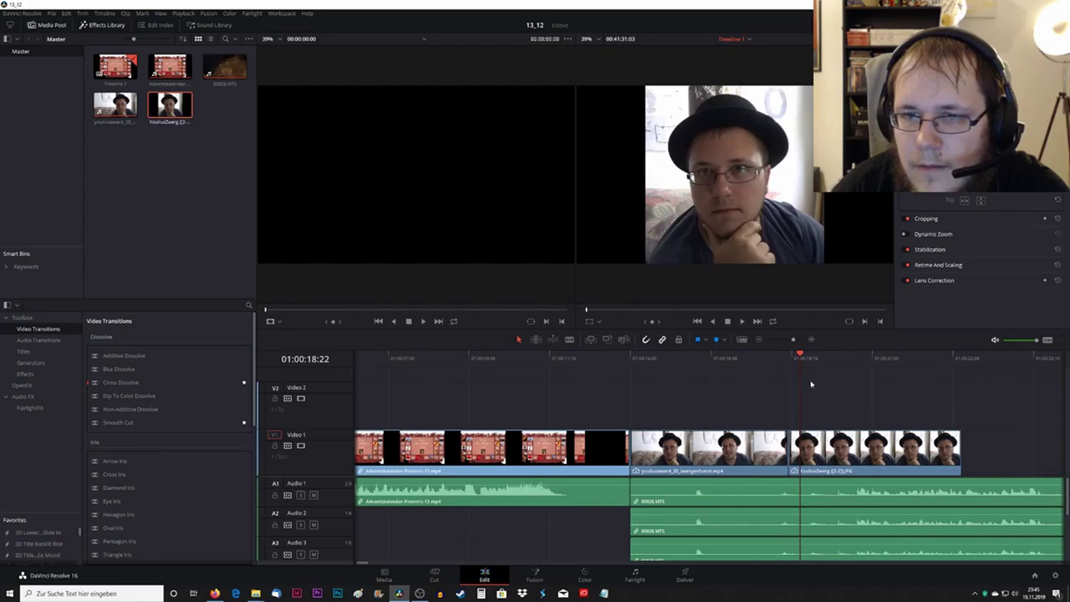
click(770, 365)
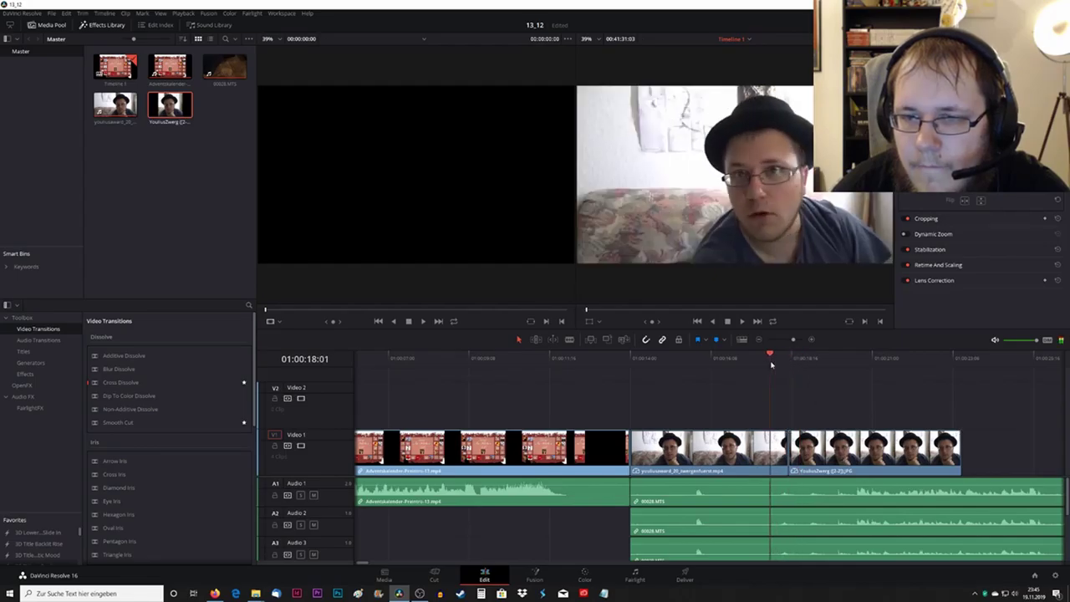
click(743, 322)
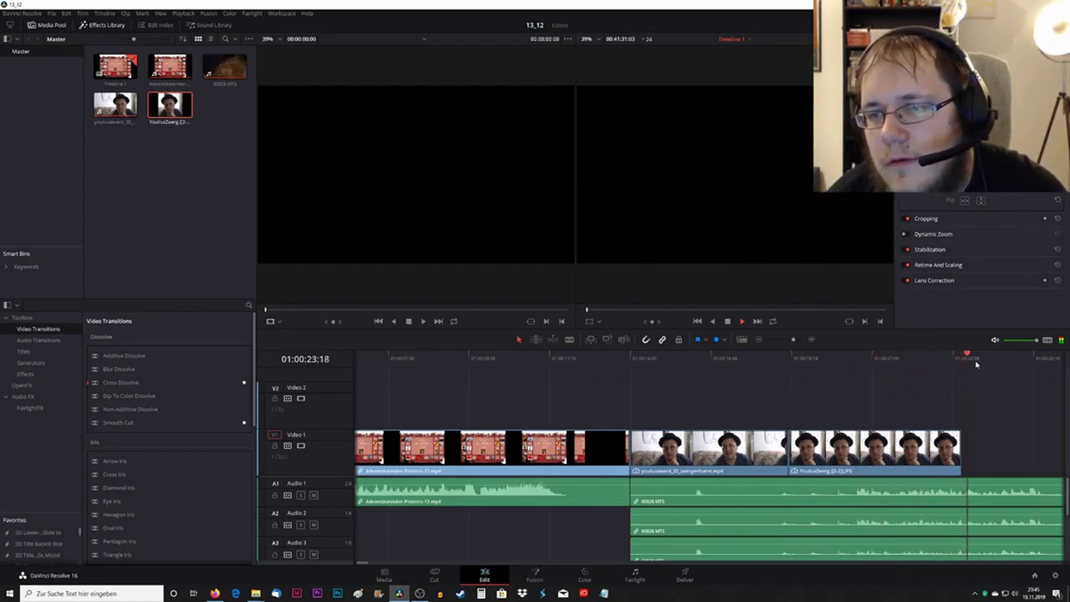
Replay from the intro clip's end, then lengthen the last webcam clip's end
drag(974, 360, 640, 360)
click(608, 365)
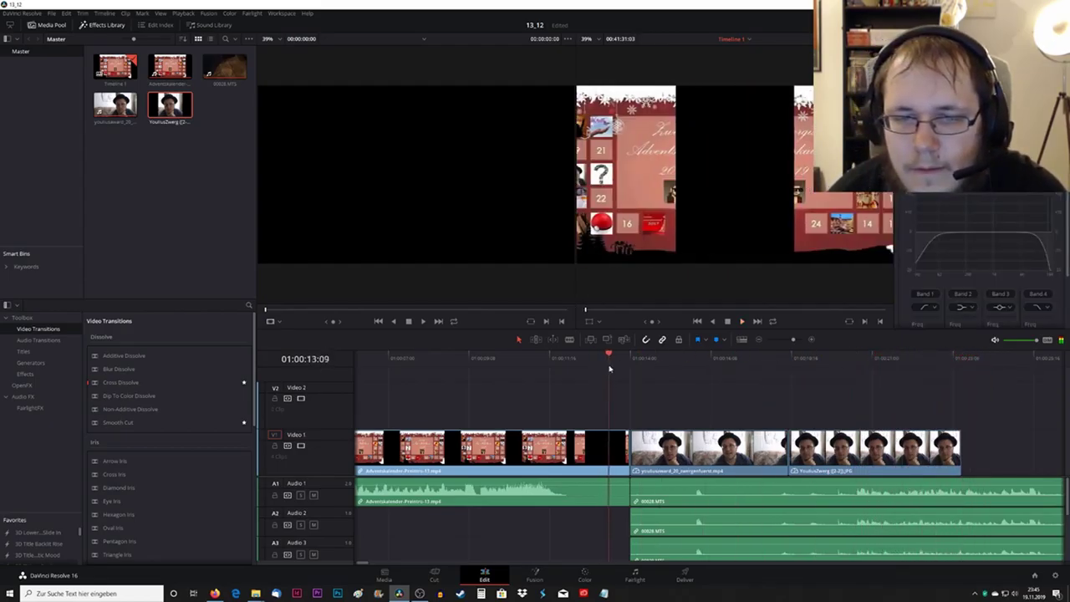
key(space)
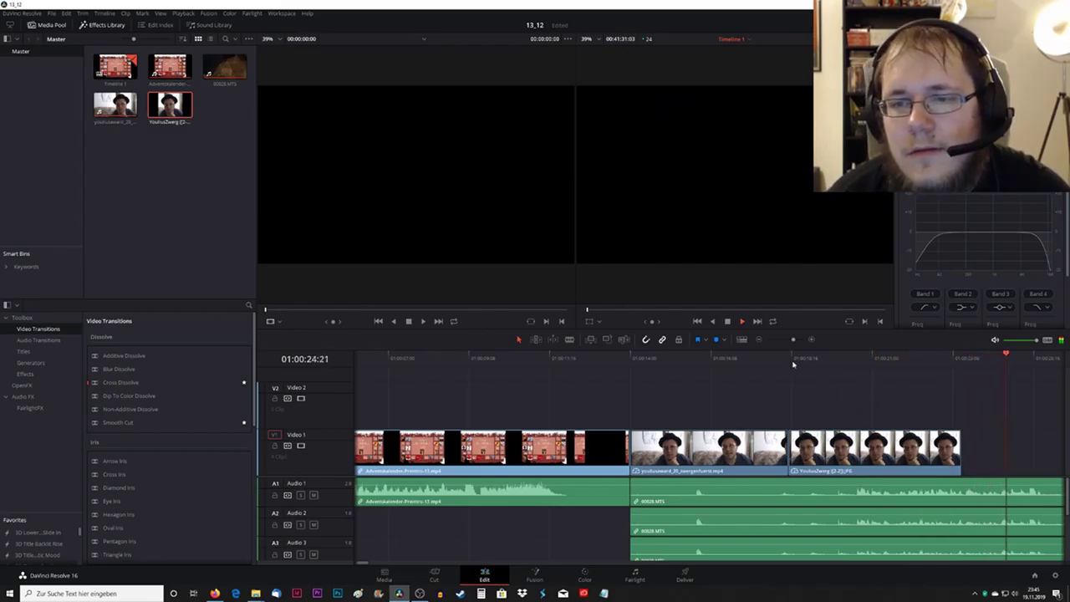
click(727, 322)
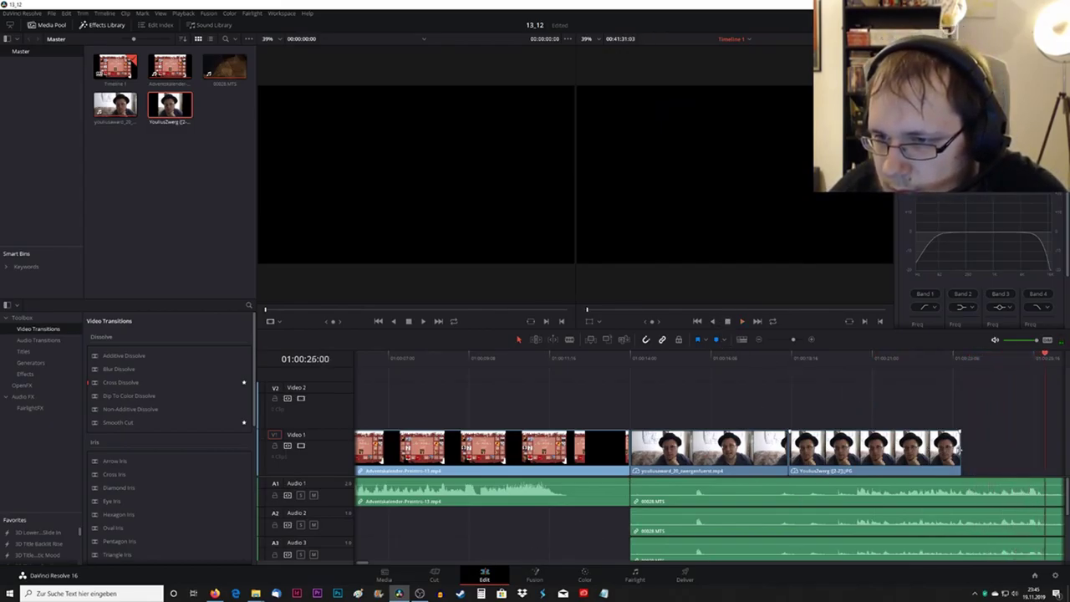
drag(960, 452, 1045, 447)
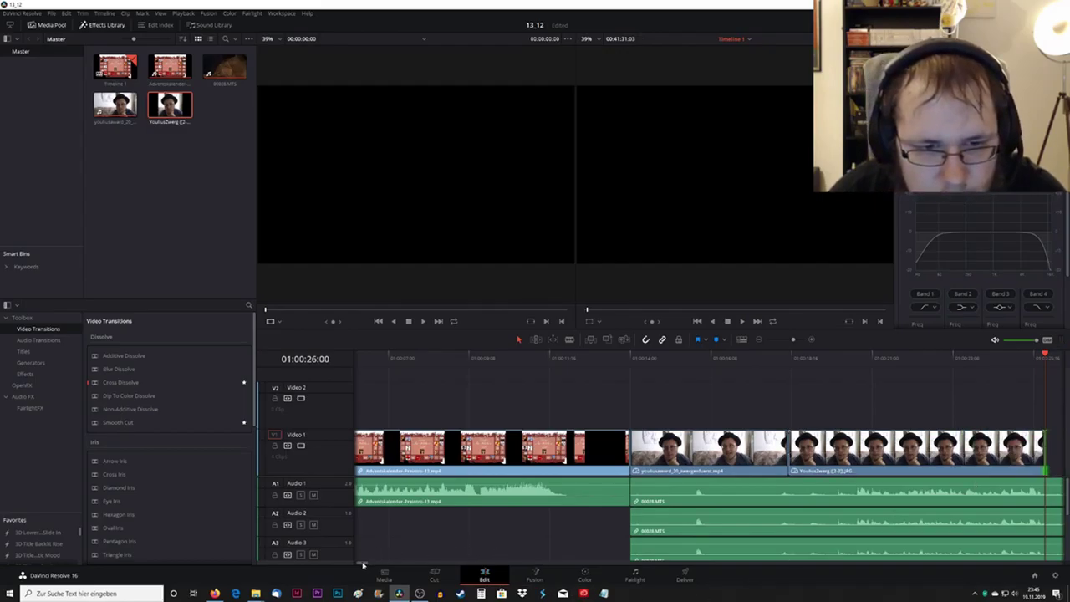
Cut the 00028.MTS audio at 01:00:33:15 where the video ends, then play past the cut
drag(363, 565, 366, 567)
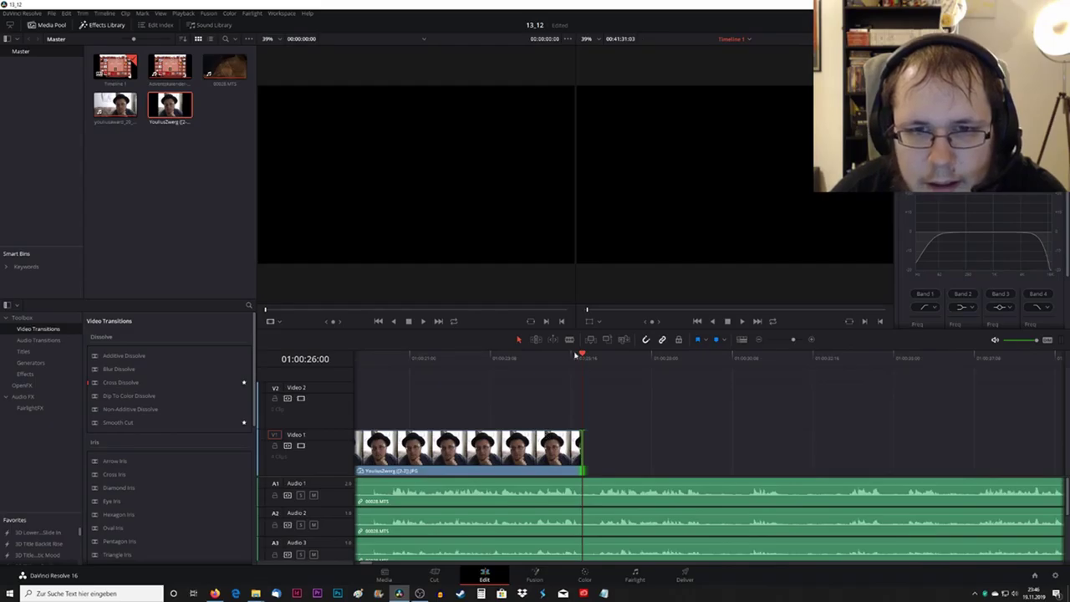
click(582, 497)
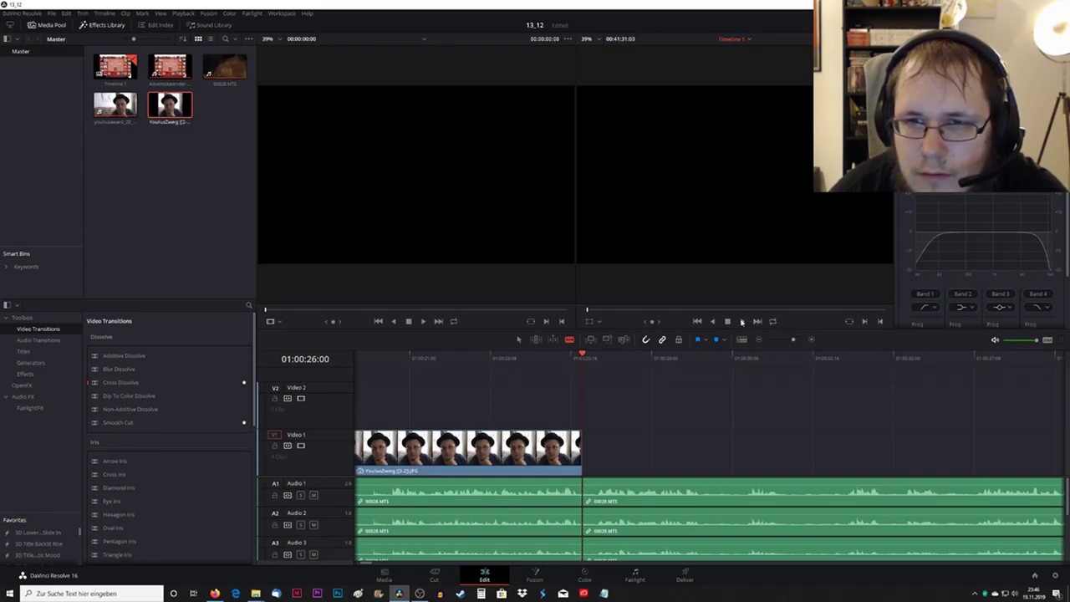
click(740, 320)
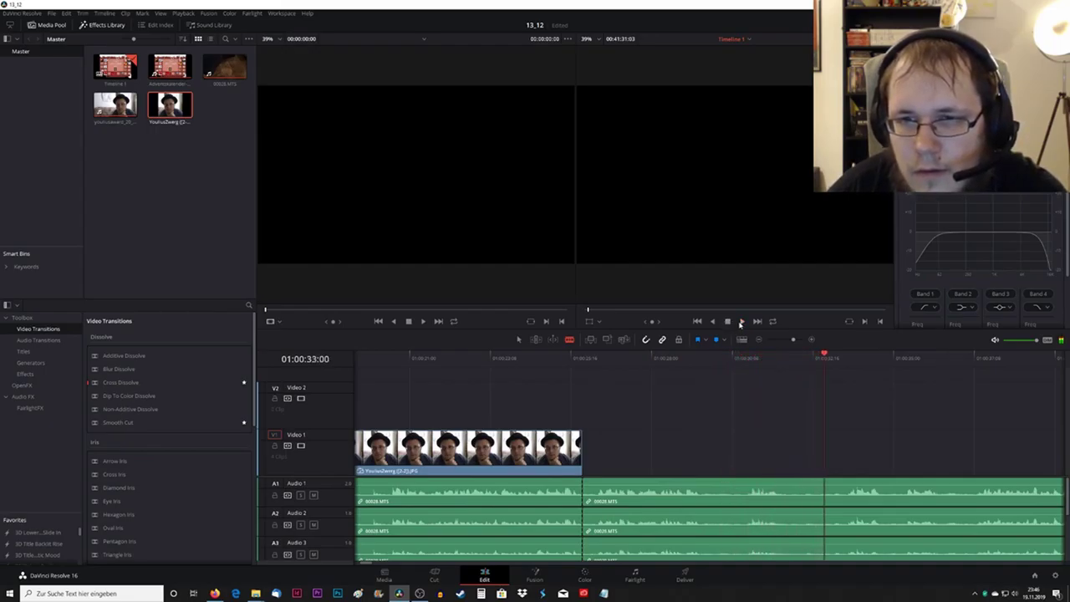
click(727, 322)
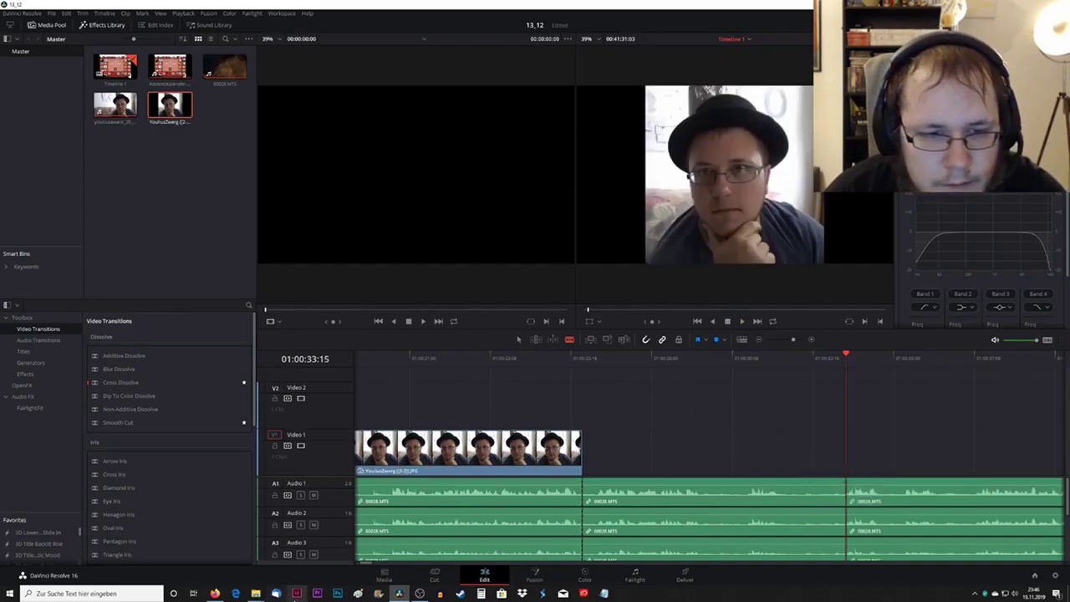
Switch to the browser with Pixabay and type 'Farb' into the search
mouse_move(255, 596)
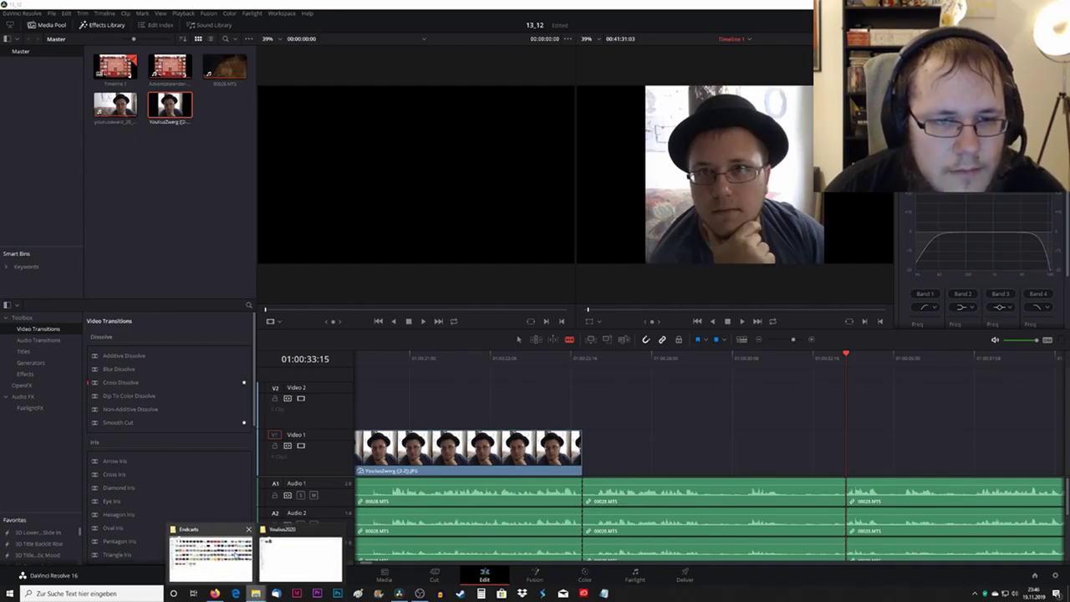
click(214, 594)
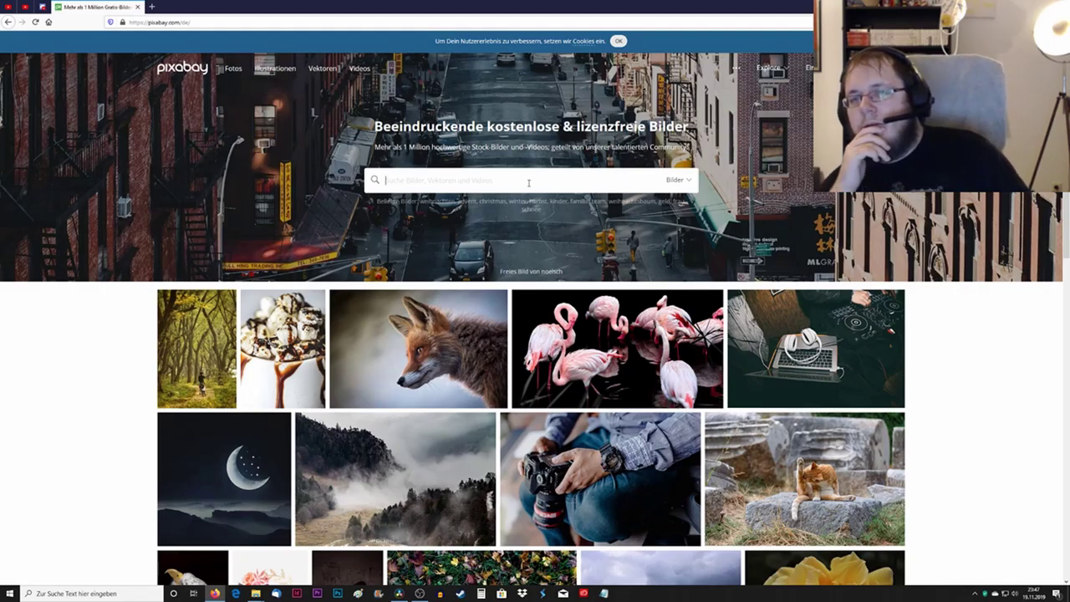
text(Far)
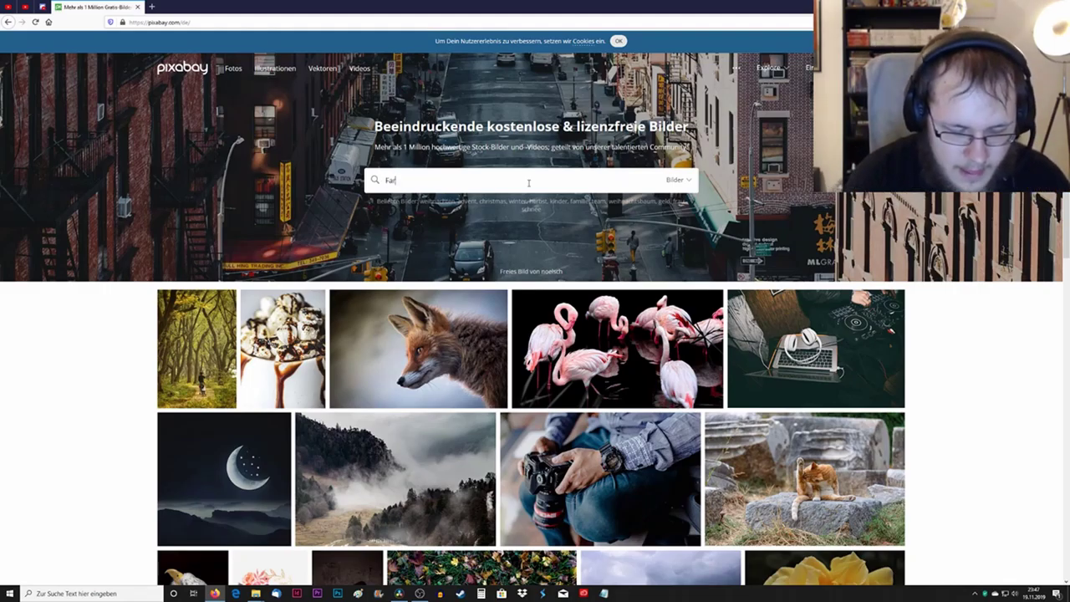
text(b)
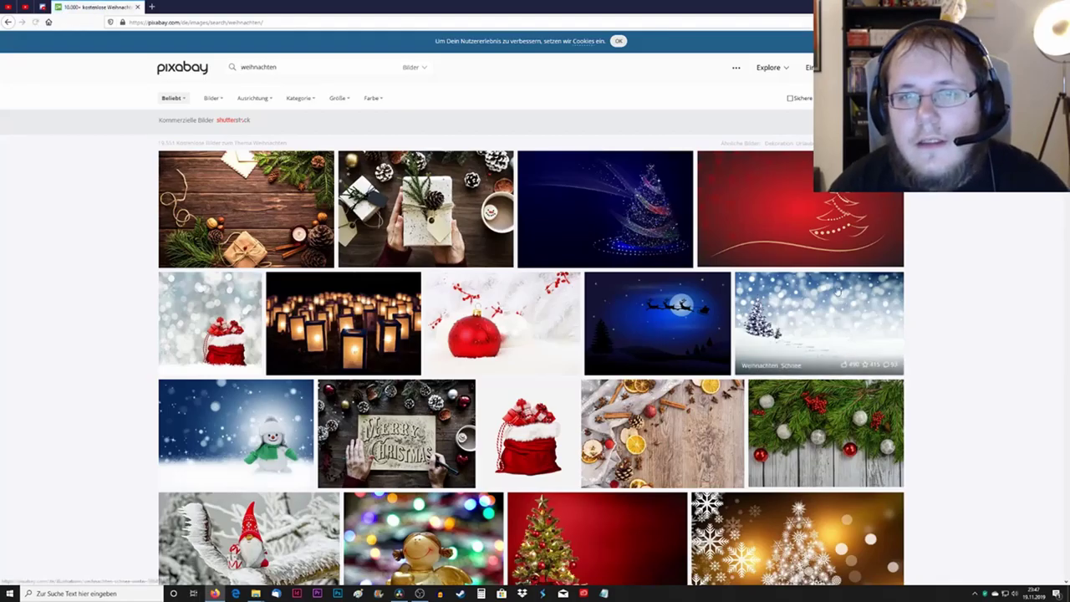
Scroll through the Weihnachten image results looking for a suitable background
scroll(884, 222, down, 2)
scroll(884, 221, down, 4)
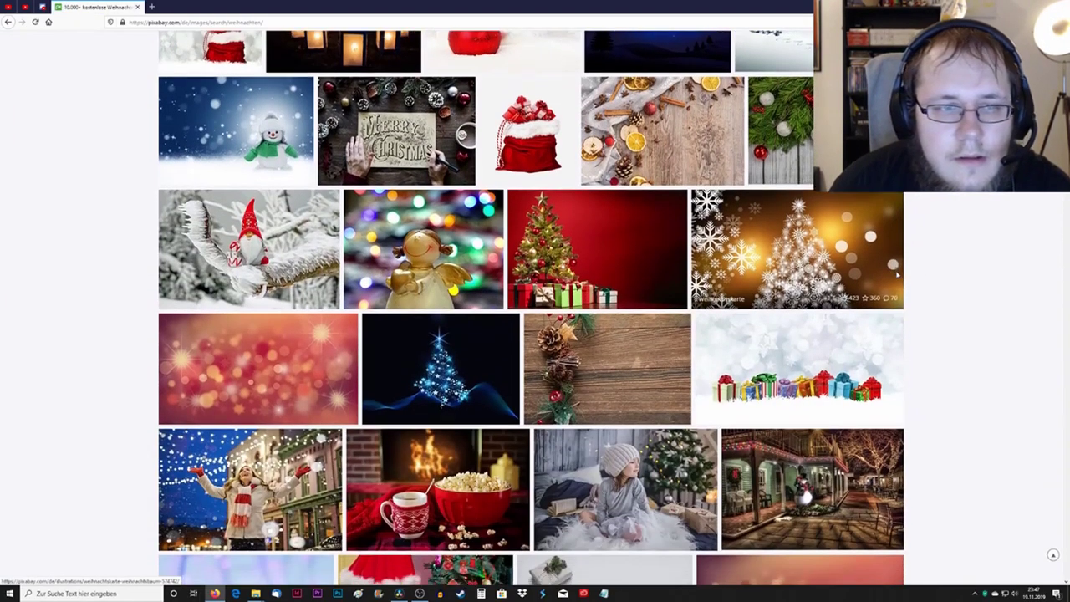
scroll(272, 274, down, 2)
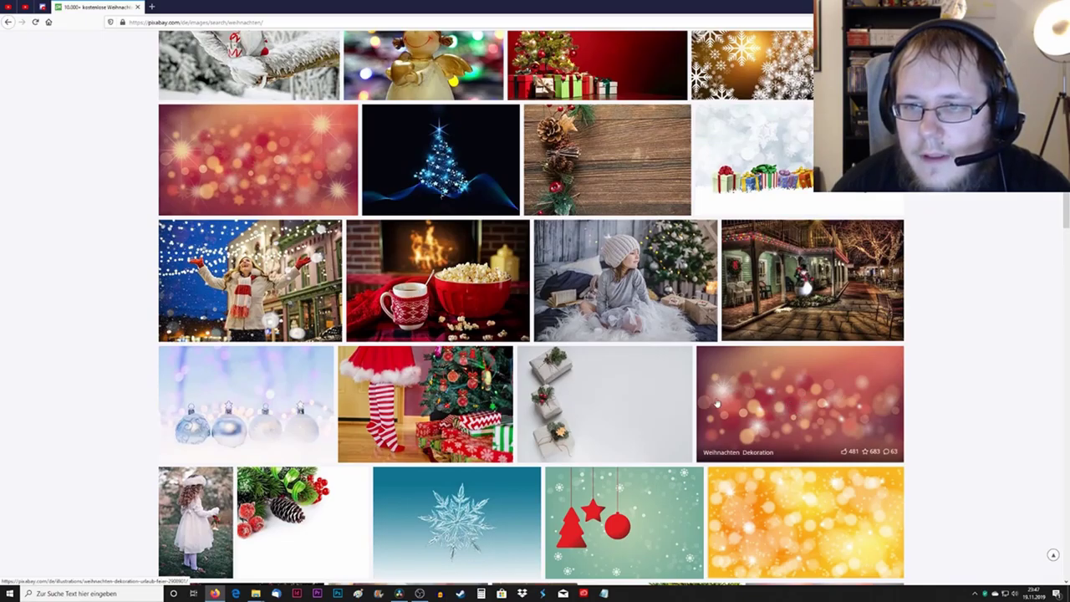
scroll(793, 351, down, 3)
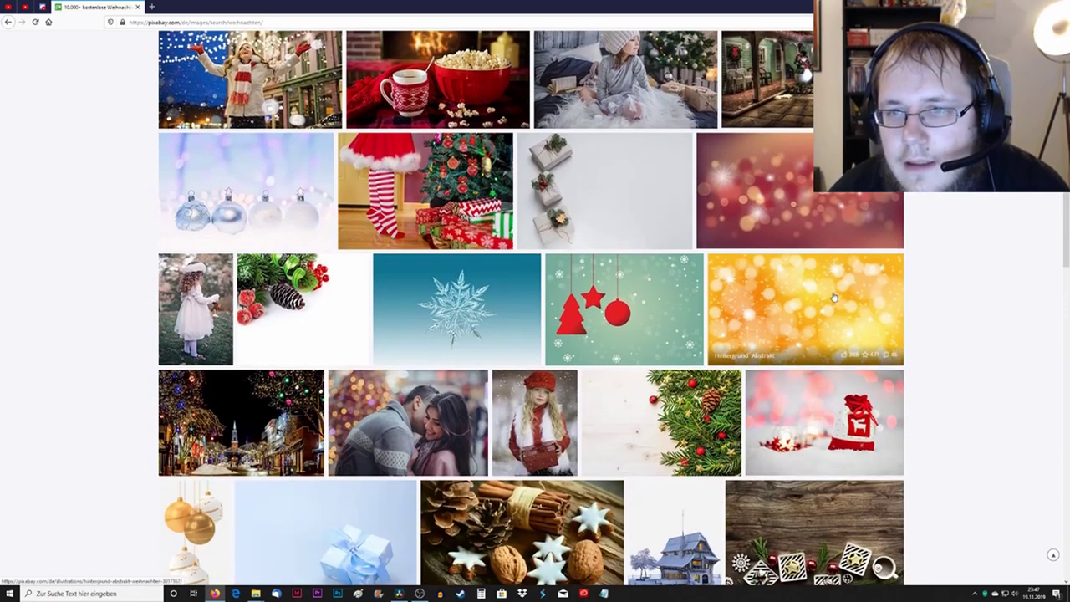
scroll(805, 201, down, 2)
scroll(743, 215, down, 3)
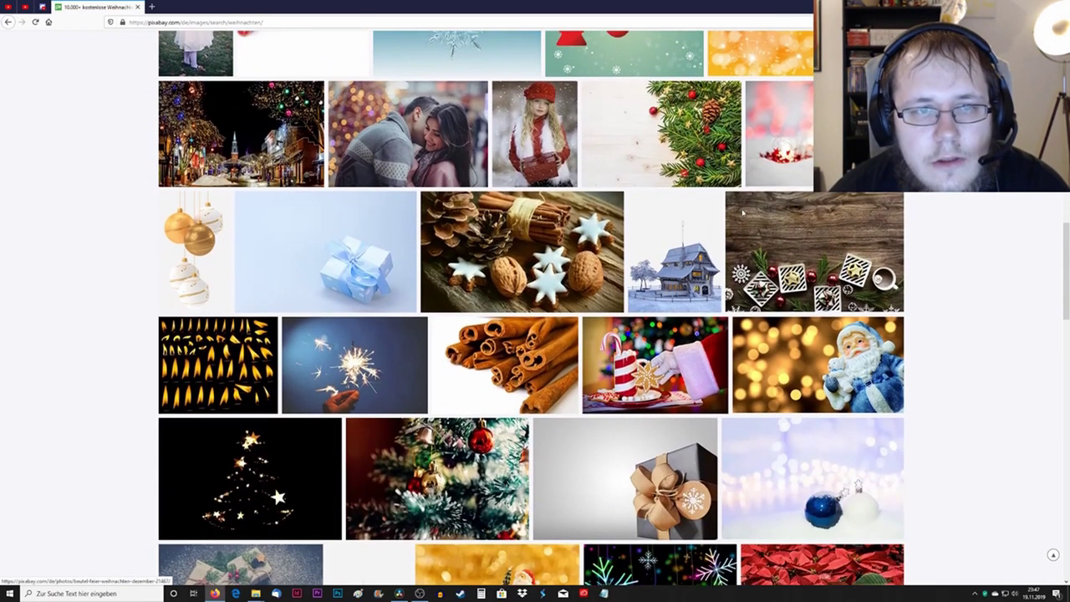
scroll(742, 215, down, 1)
scroll(742, 214, down, 1)
scroll(741, 216, down, 1)
scroll(740, 217, down, 1)
scroll(740, 218, down, 1)
scroll(740, 218, down, 1)
scroll(740, 218, down, 1)
scroll(739, 217, down, 1)
scroll(740, 218, down, 1)
scroll(740, 217, down, 2)
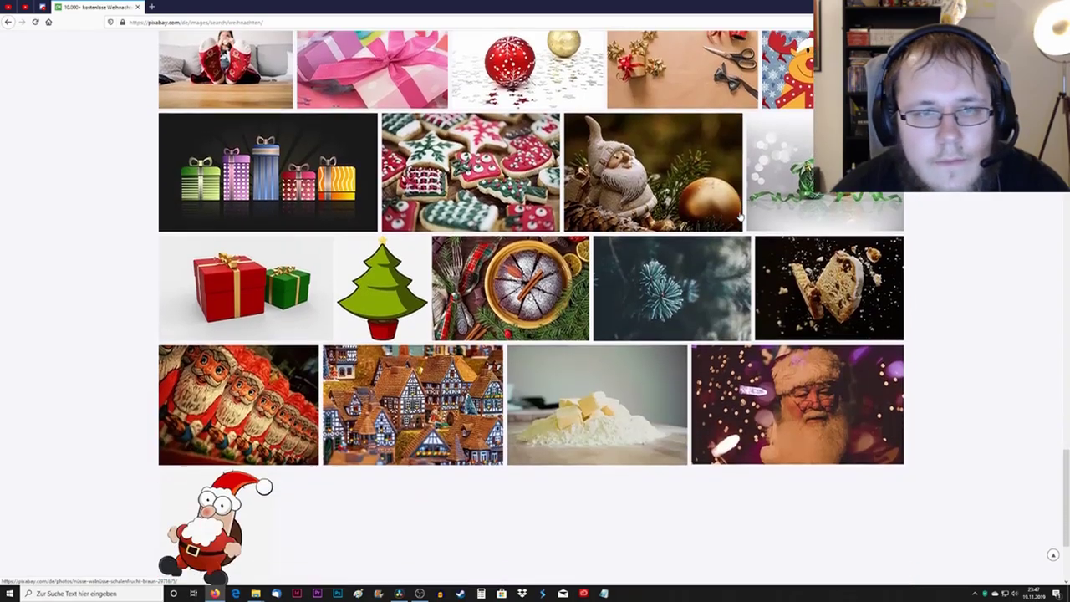
scroll(740, 217, down, 1)
scroll(415, 290, up, 2)
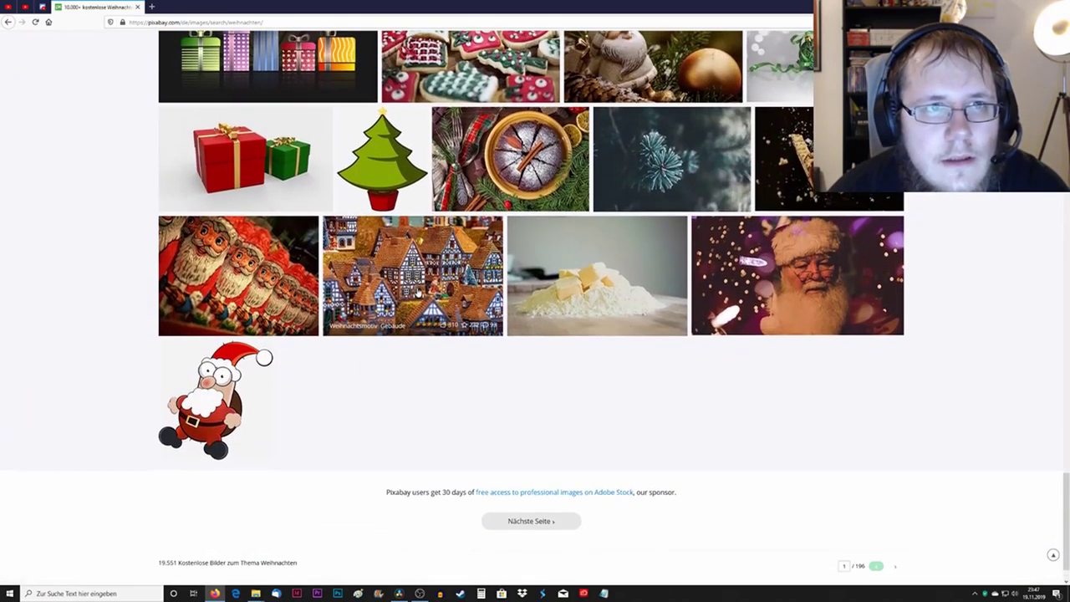
scroll(595, 452, down, 1)
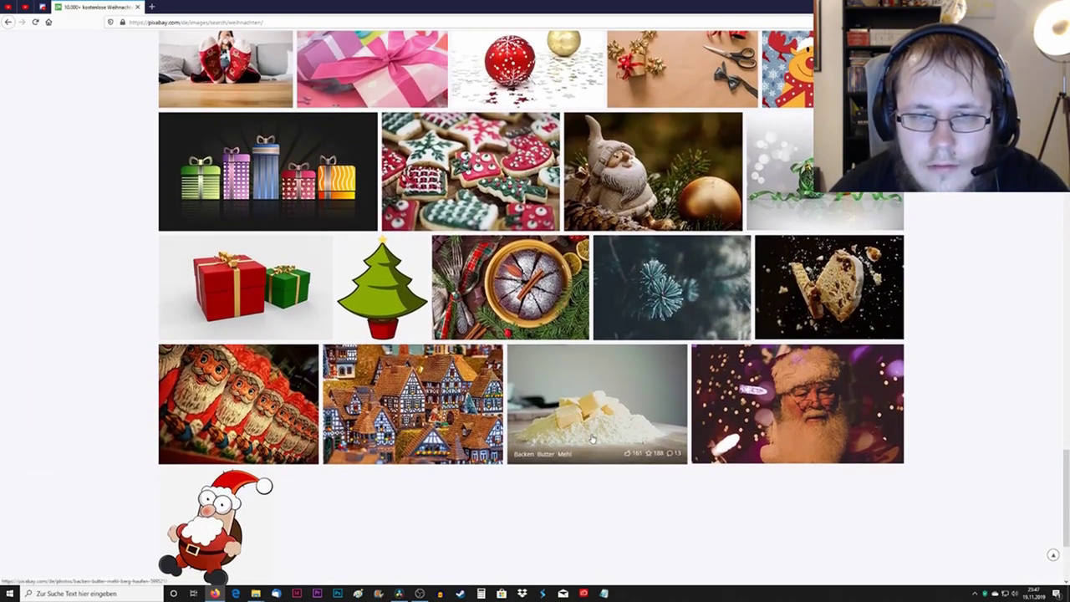
scroll(592, 439, up, 1)
scroll(592, 439, up, 1)
scroll(592, 439, up, 1)
scroll(592, 438, up, 1)
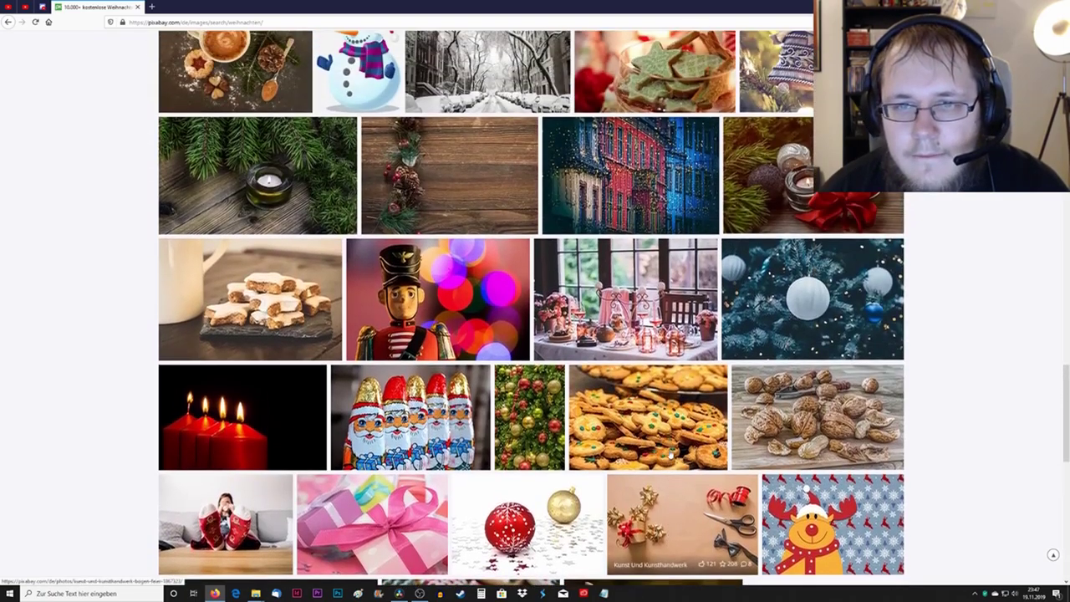
scroll(536, 427, up, 1)
scroll(535, 427, up, 1)
scroll(535, 427, up, 1)
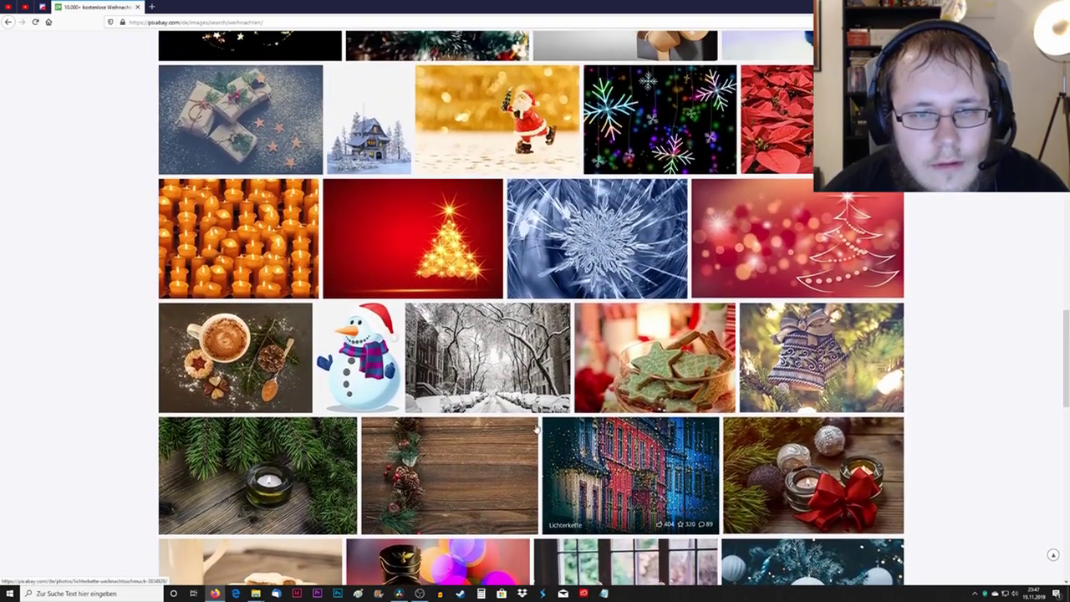
scroll(536, 427, down, 1)
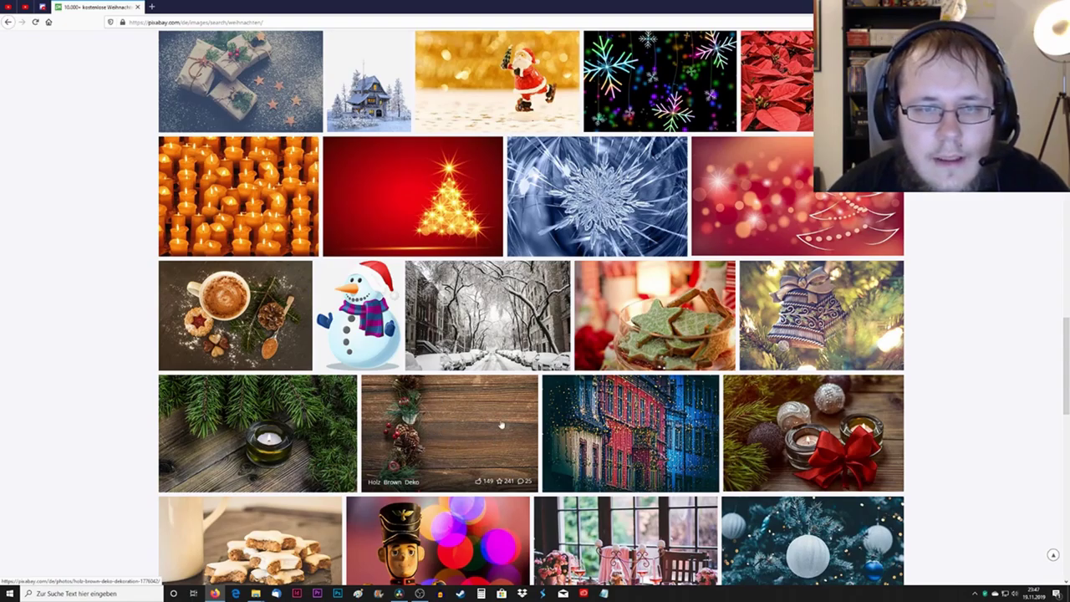
scroll(479, 443, up, 1)
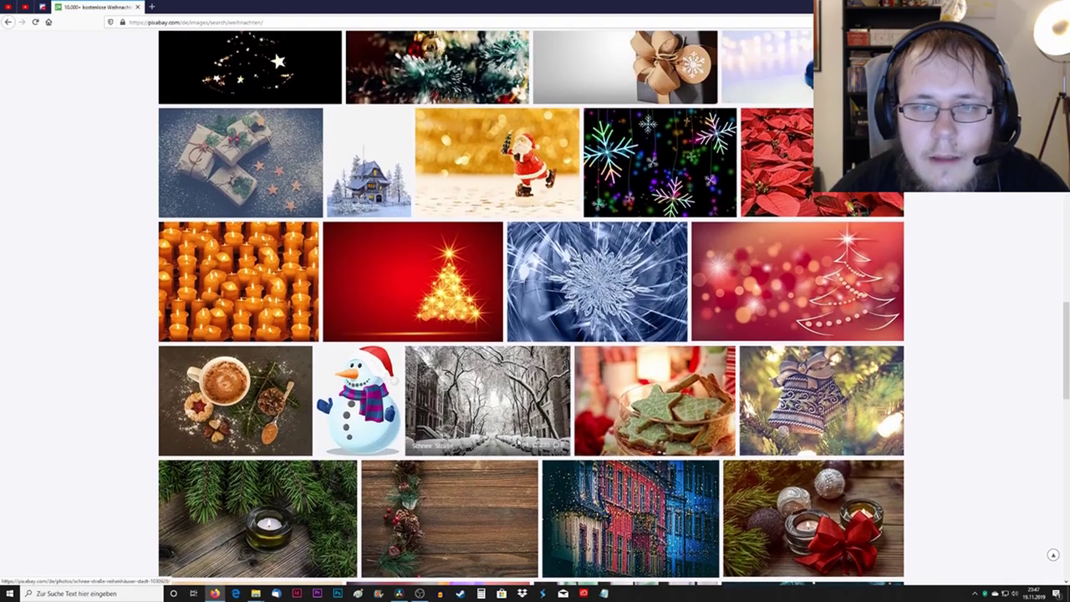
scroll(479, 442, up, 2)
scroll(600, 432, up, 1)
scroll(602, 432, up, 1)
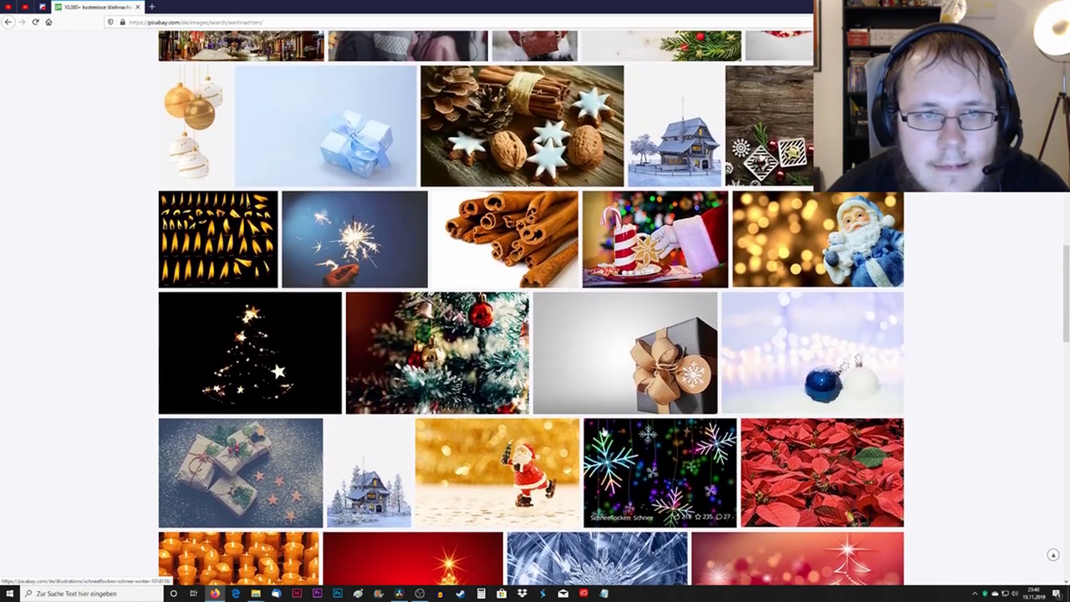
scroll(605, 432, up, 1)
scroll(570, 429, up, 1)
scroll(376, 368, up, 1)
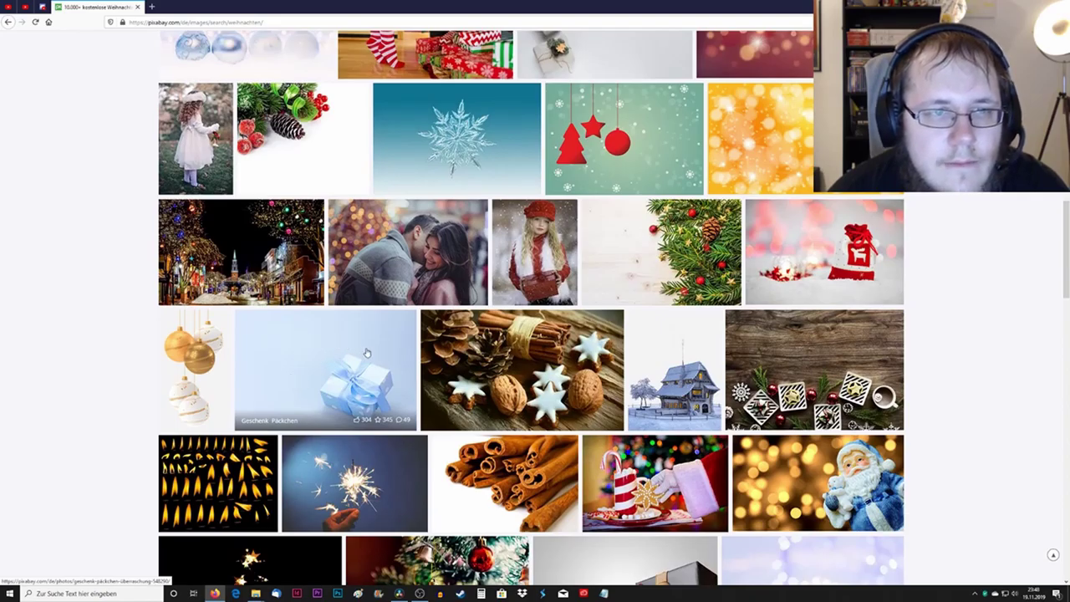
scroll(366, 352, up, 1)
scroll(351, 351, up, 1)
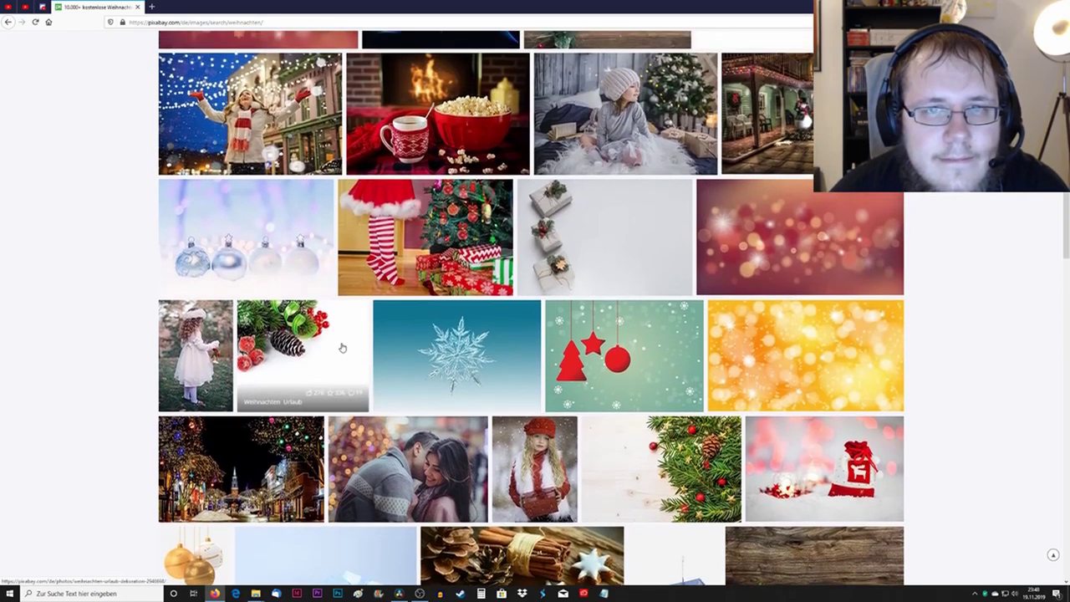
scroll(341, 348, up, 2)
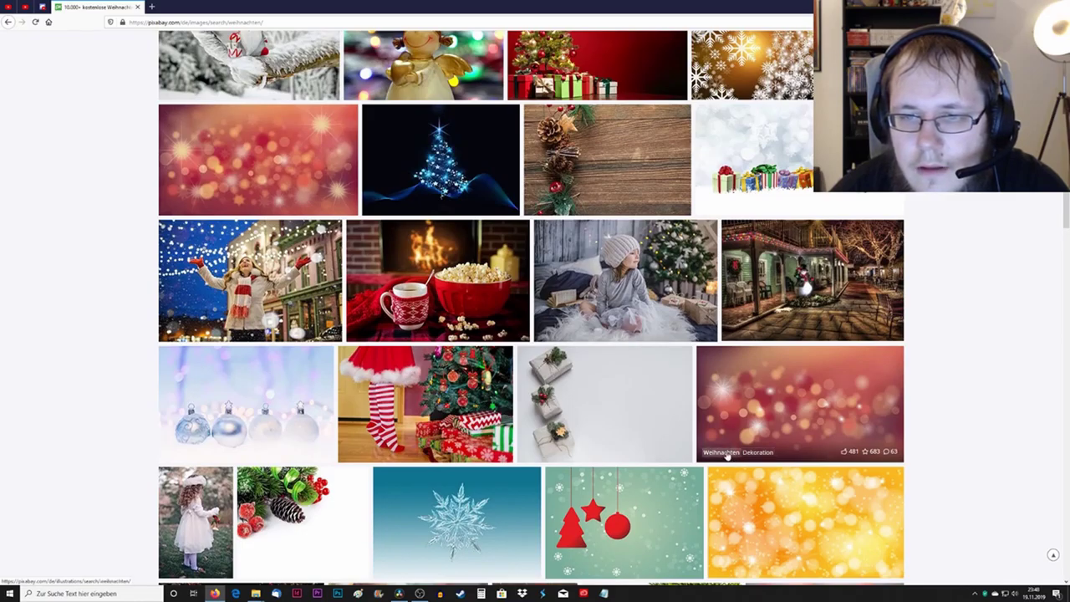
Filter to illustrations tagged Weihnachten, then Dekoration, and scroll the results
click(724, 452)
scroll(672, 438, down, 1)
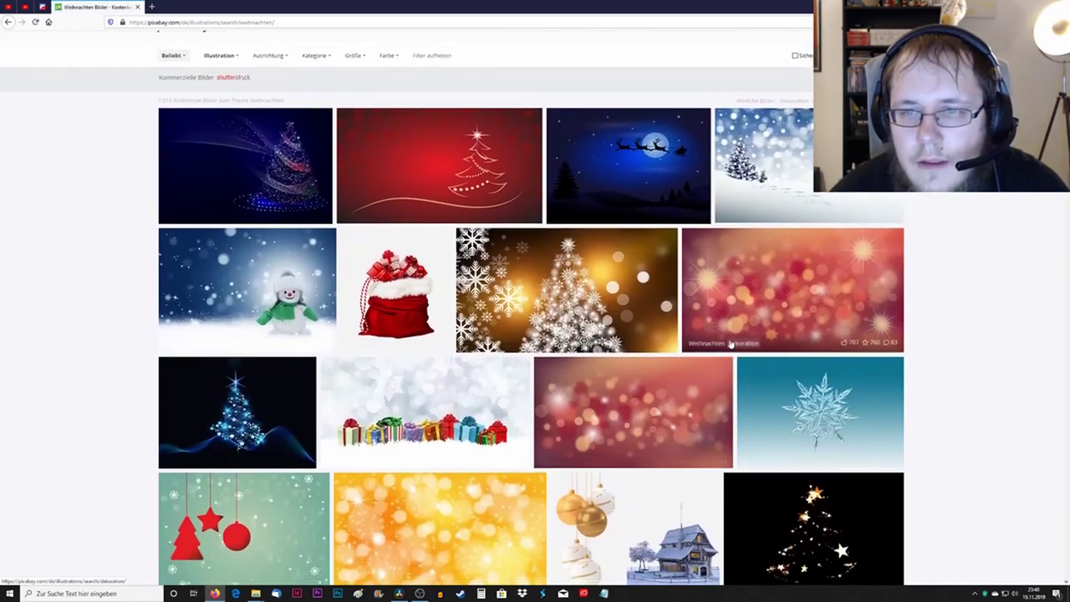
click(740, 344)
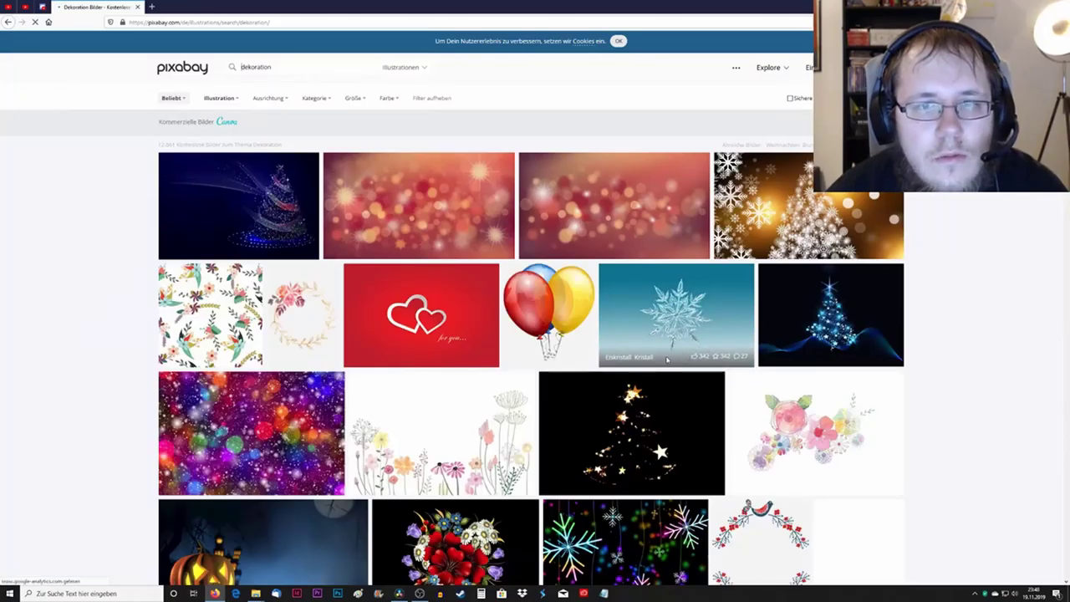
scroll(654, 361, down, 2)
scroll(655, 361, down, 1)
scroll(654, 362, down, 2)
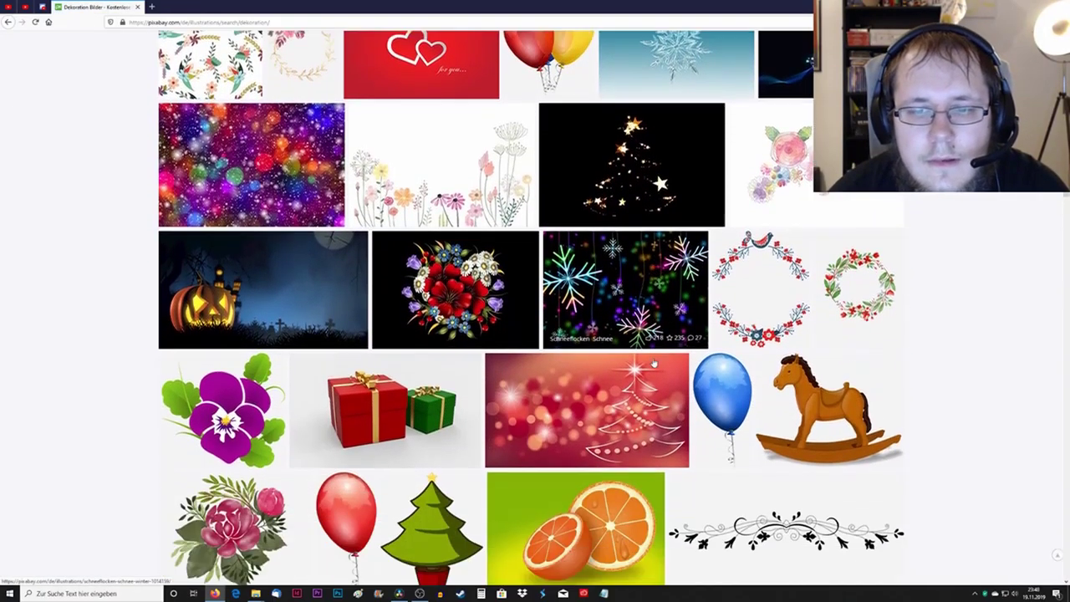
scroll(655, 362, down, 2)
scroll(655, 362, down, 1)
scroll(654, 362, down, 3)
scroll(724, 227, down, 3)
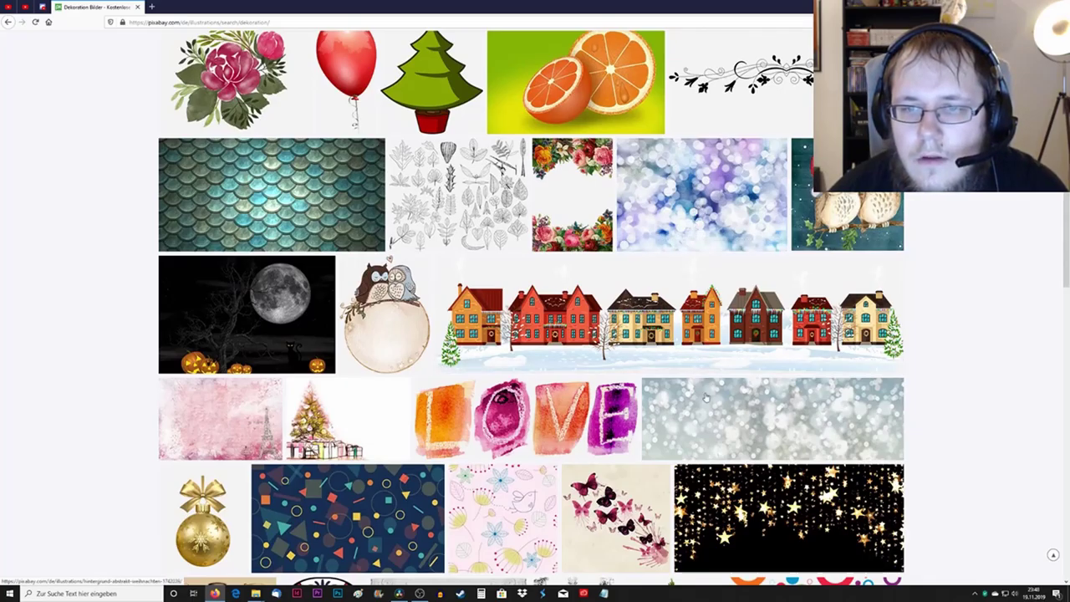
Switch to illustrations tagged Abstrakt and browse the abstract background results
click(690, 222)
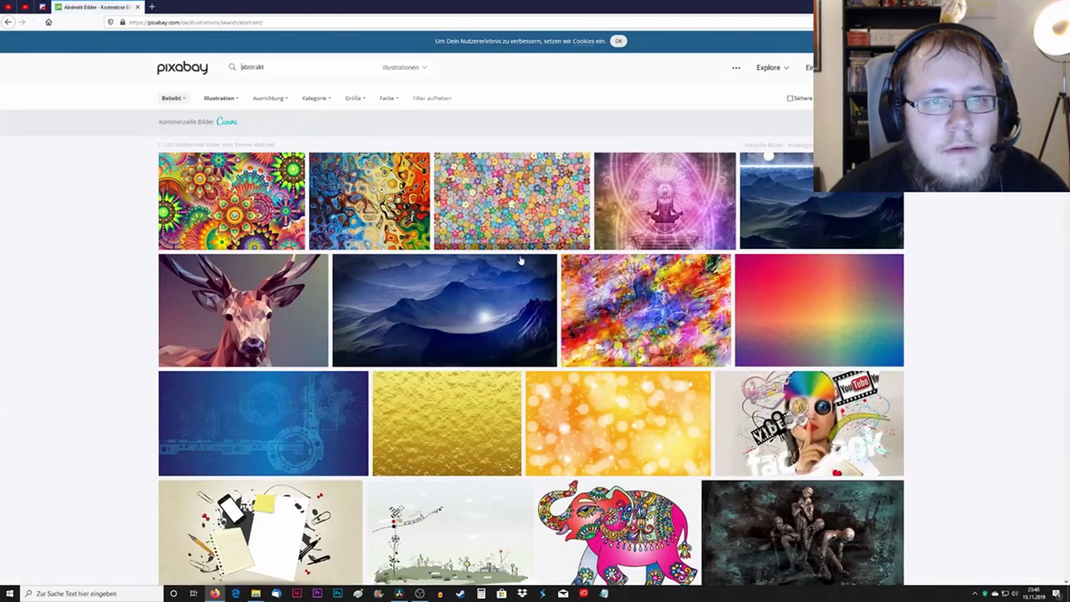
scroll(714, 297, down, 2)
scroll(714, 297, down, 2)
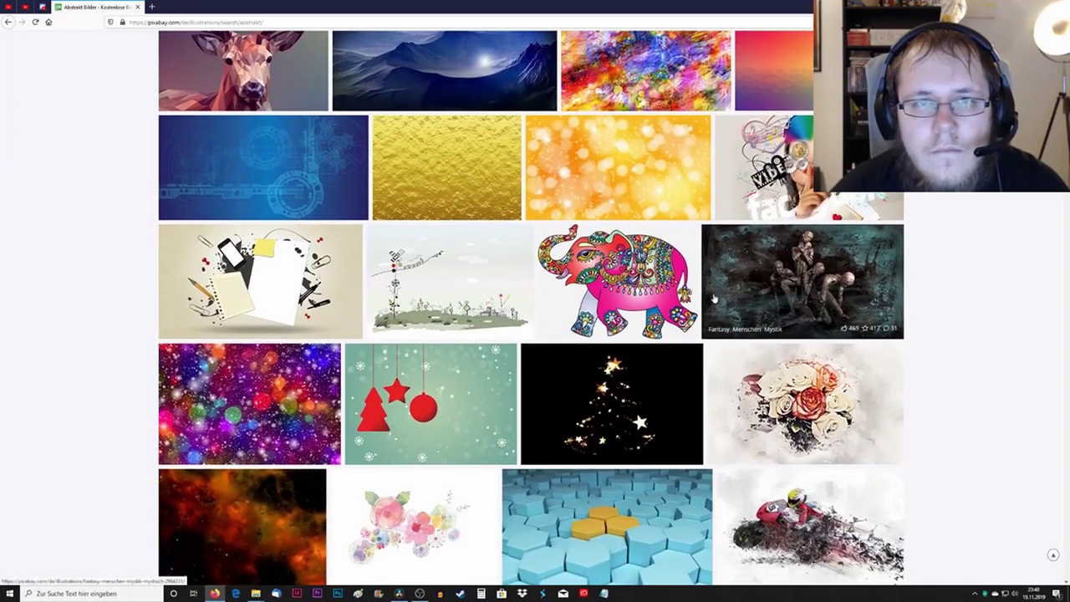
scroll(668, 288, down, 3)
scroll(635, 283, down, 2)
scroll(634, 282, down, 2)
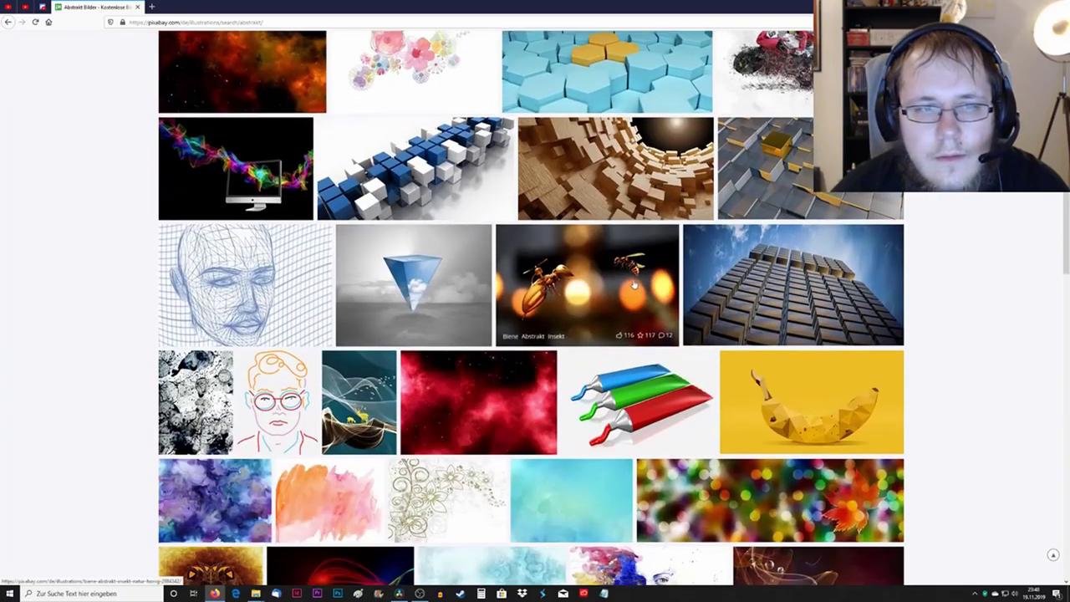
scroll(635, 282, down, 3)
scroll(635, 284, down, 2)
scroll(634, 285, down, 1)
scroll(634, 285, up, 1)
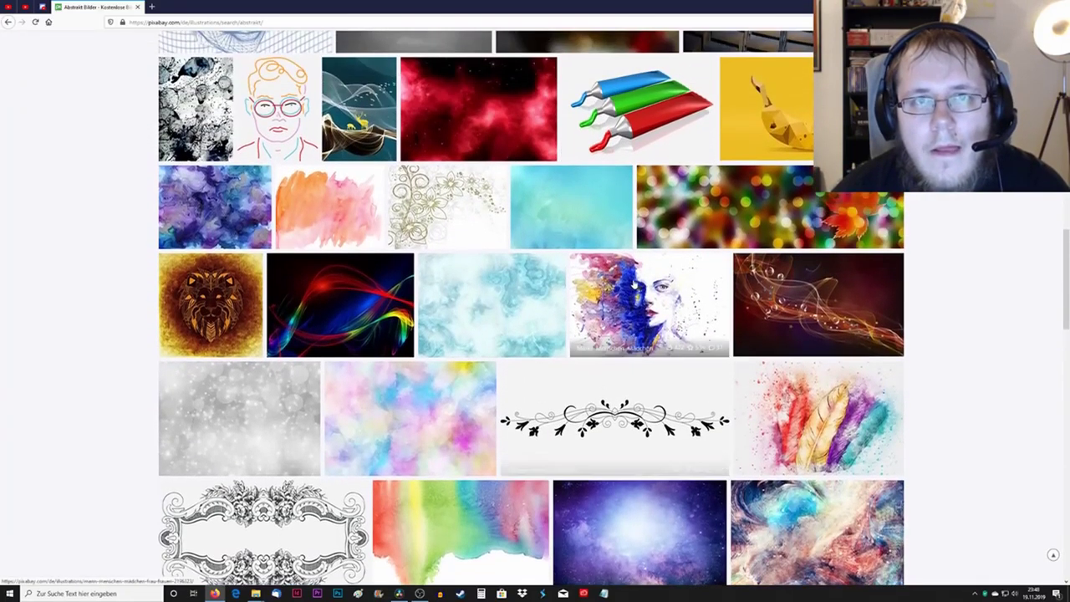
scroll(634, 285, down, 2)
scroll(633, 285, down, 1)
scroll(634, 285, down, 3)
scroll(634, 285, down, 2)
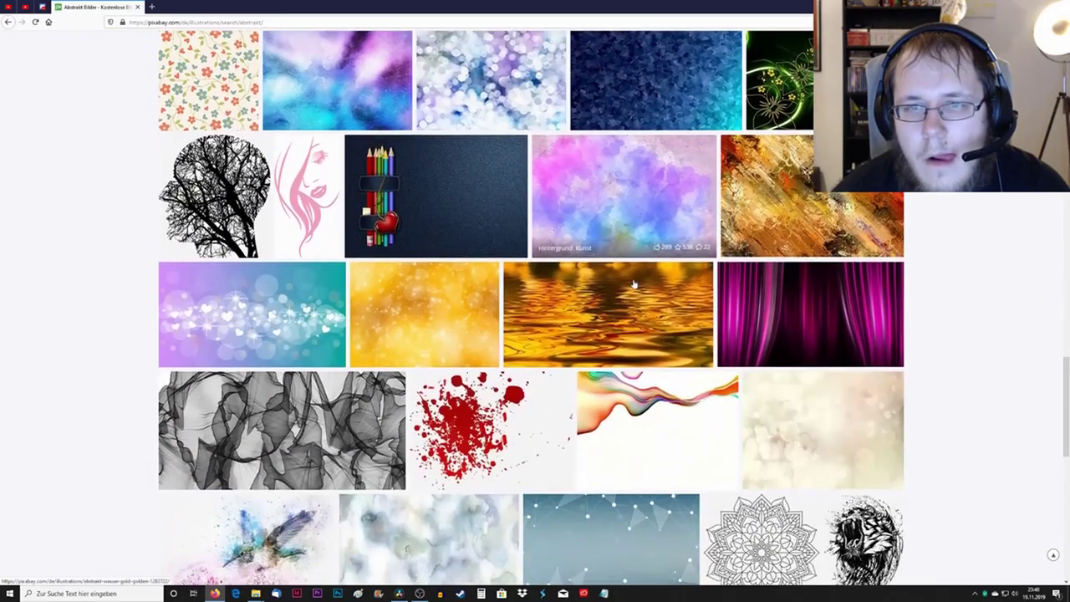
scroll(634, 285, down, 1)
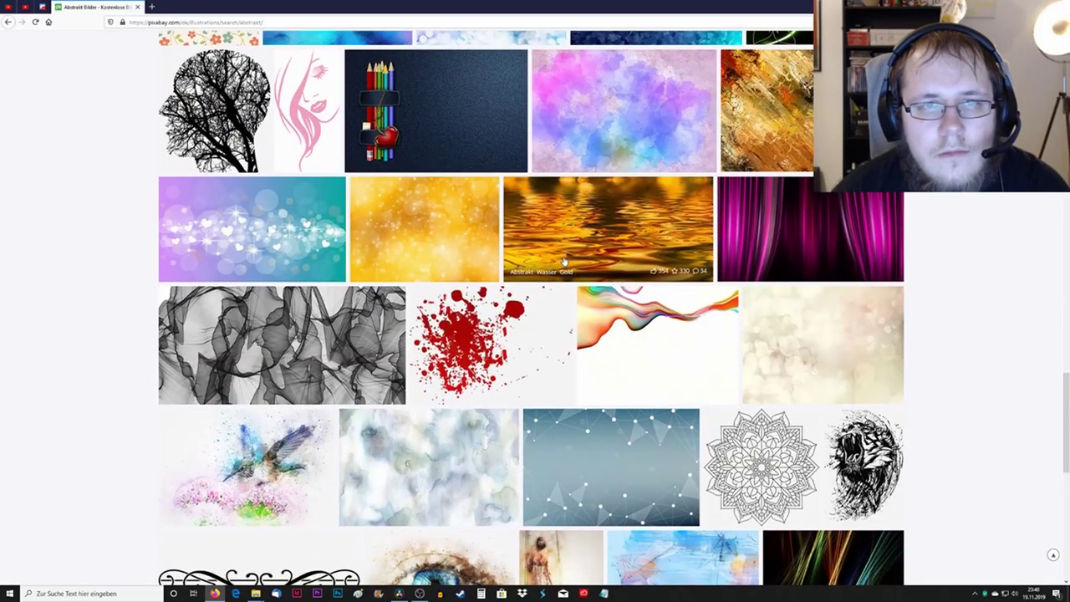
scroll(564, 262, down, 5)
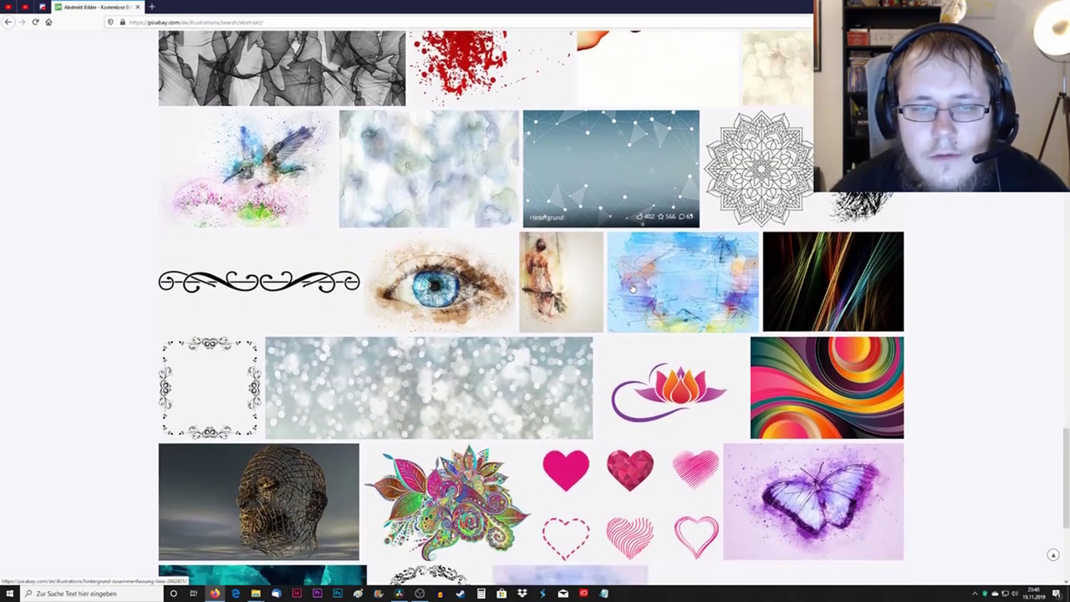
scroll(633, 288, down, 5)
scroll(633, 288, up, 1)
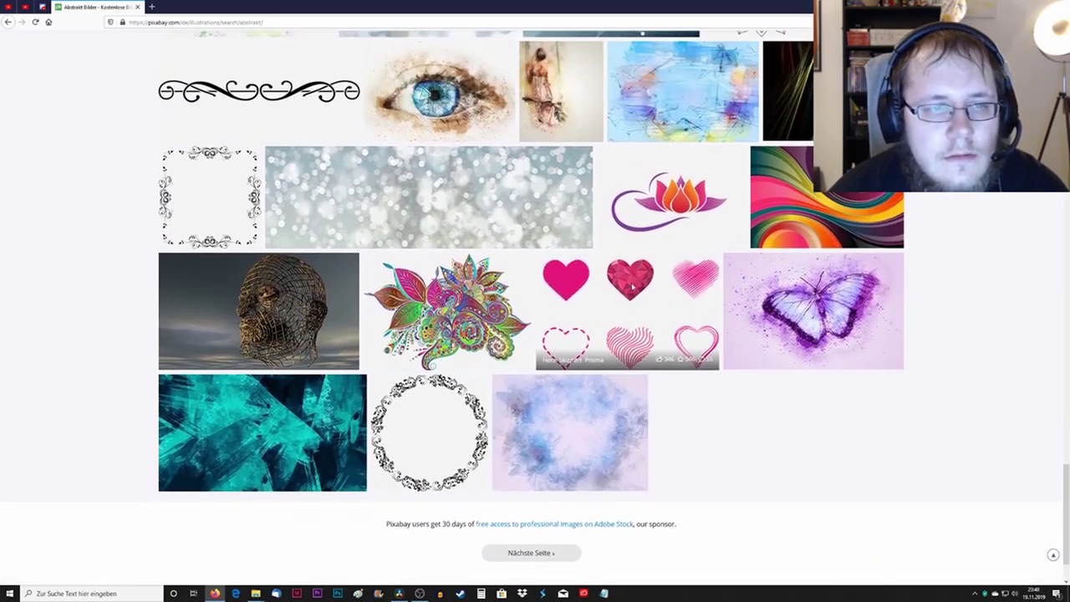
scroll(633, 288, up, 3)
scroll(633, 289, up, 2)
scroll(632, 288, up, 3)
scroll(632, 289, up, 2)
scroll(632, 289, up, 1)
scroll(633, 288, up, 1)
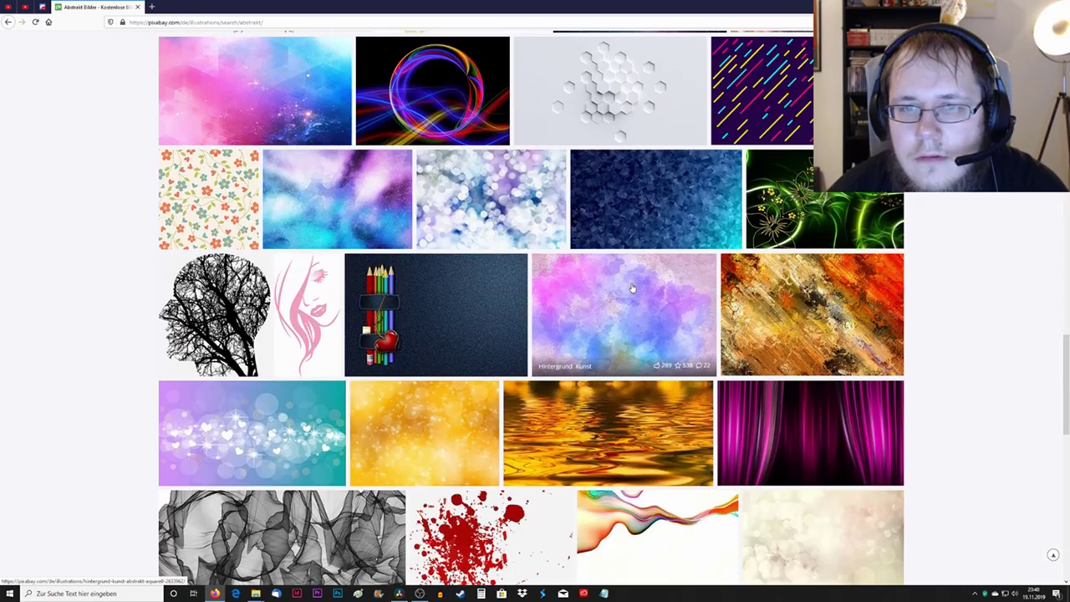
scroll(633, 288, up, 1)
scroll(627, 314, up, 1)
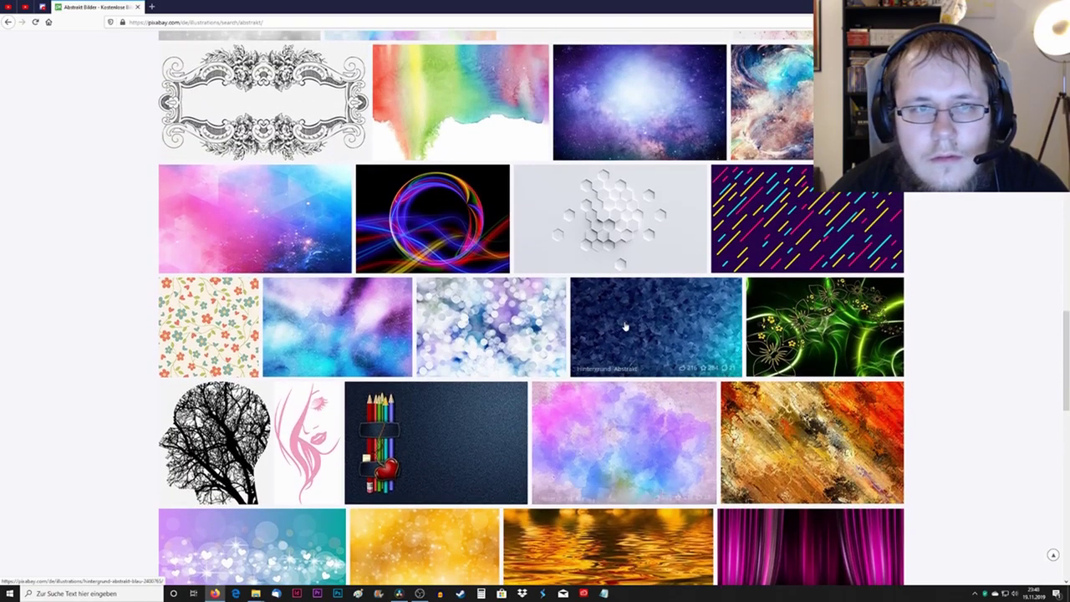
Download the pink-and-blue watercolour illustration at 1920×1280 and drop it onto Video 1
click(615, 446)
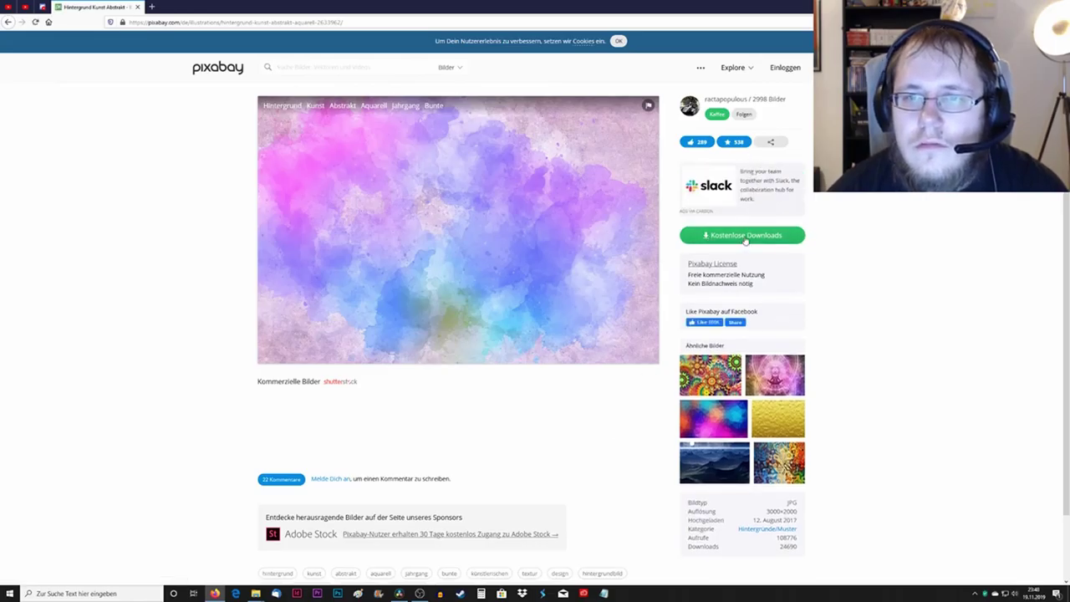
click(743, 236)
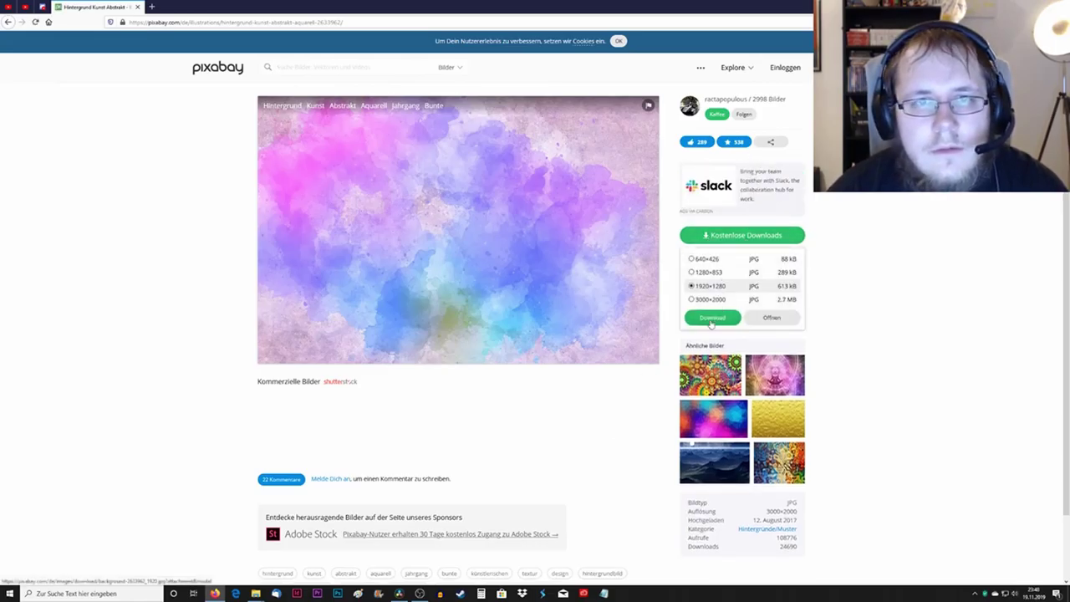
click(712, 321)
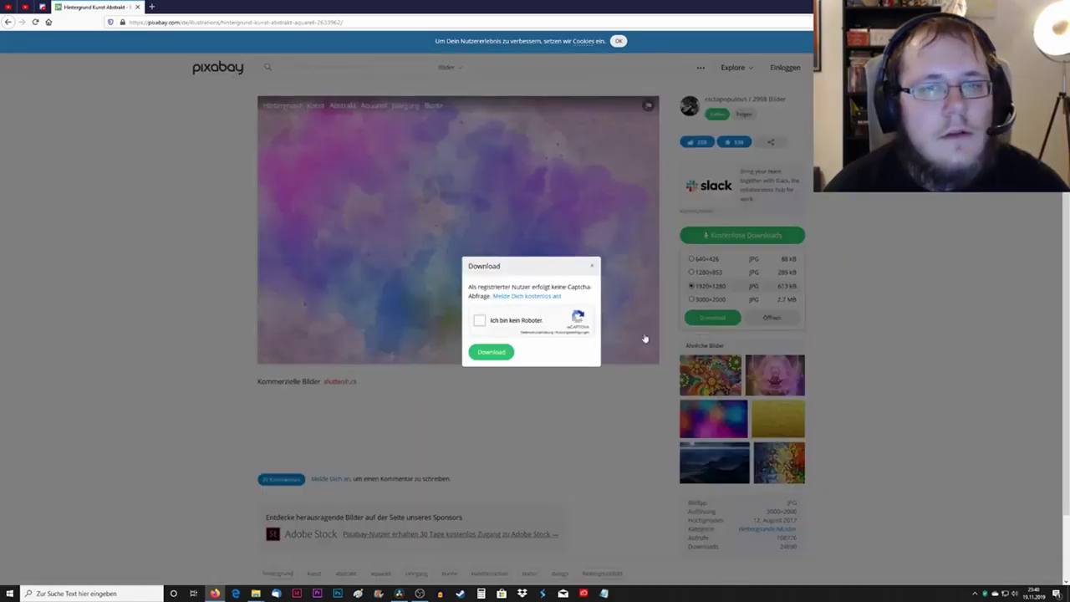
click(493, 352)
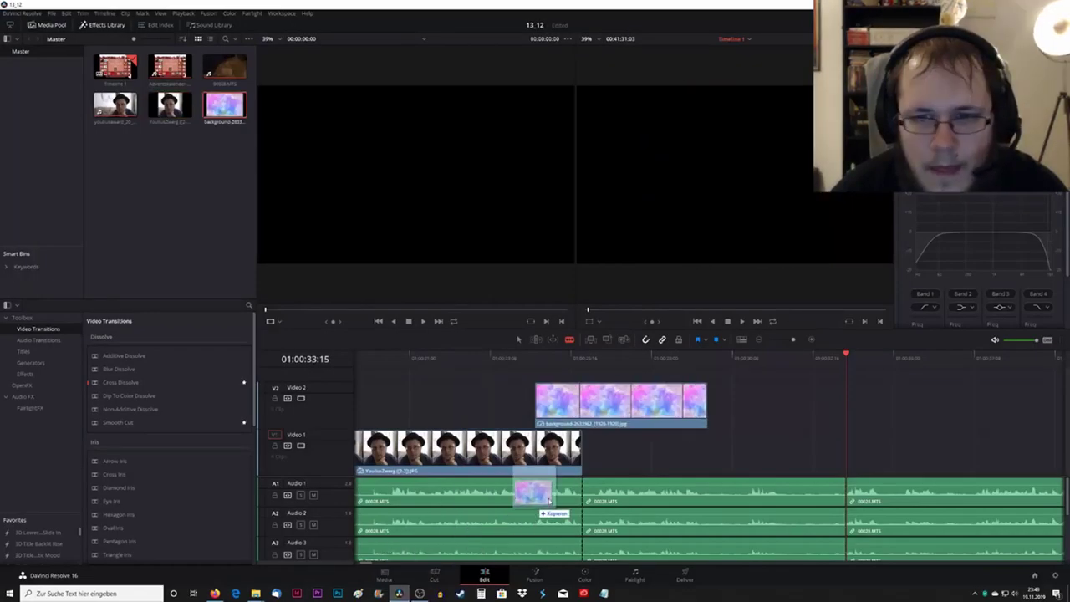
drag(540, 502, 602, 456)
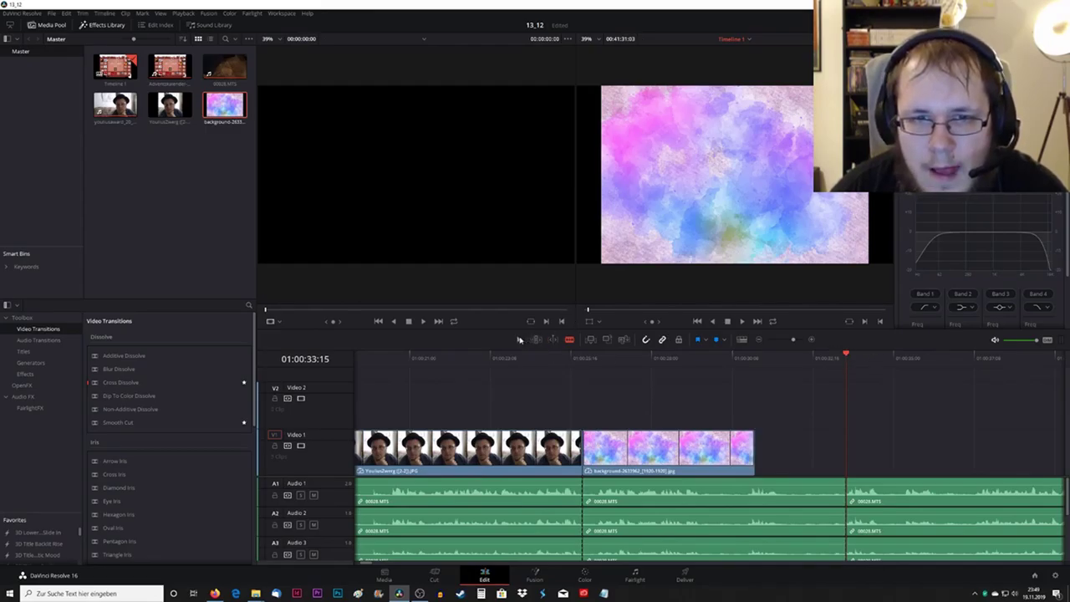
Extend the watercolour background to the 01:00:33:15 audio cut and play the section back
drag(752, 445, 844, 443)
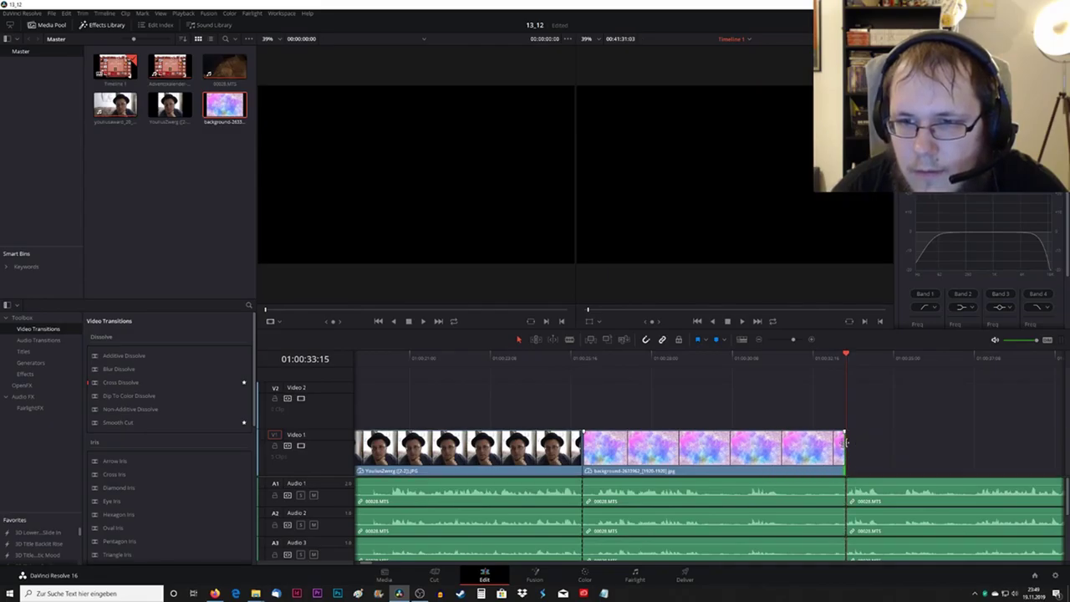
drag(847, 355, 583, 356)
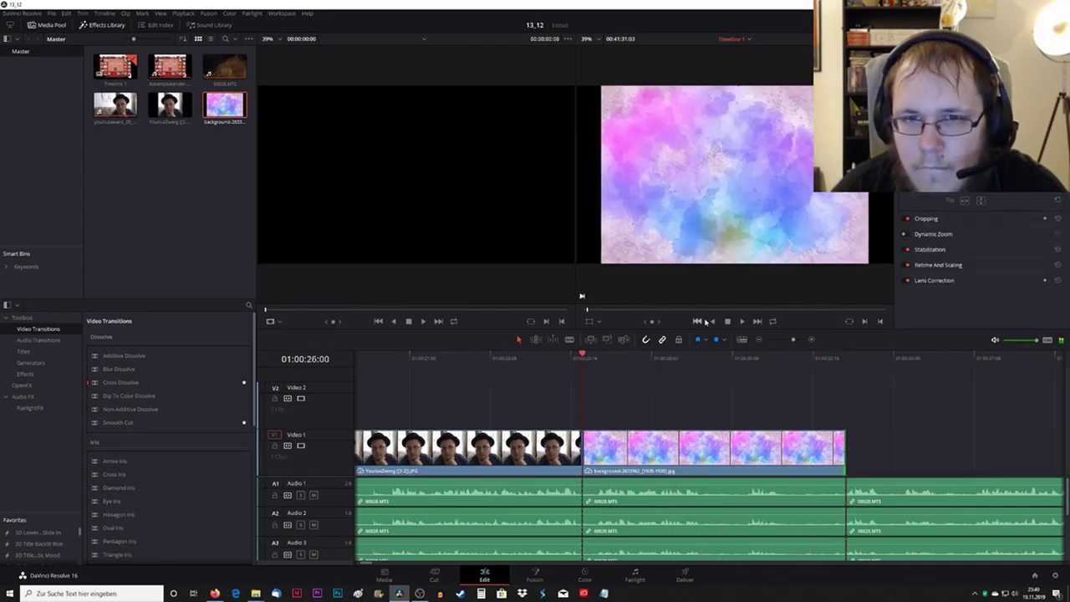
click(743, 322)
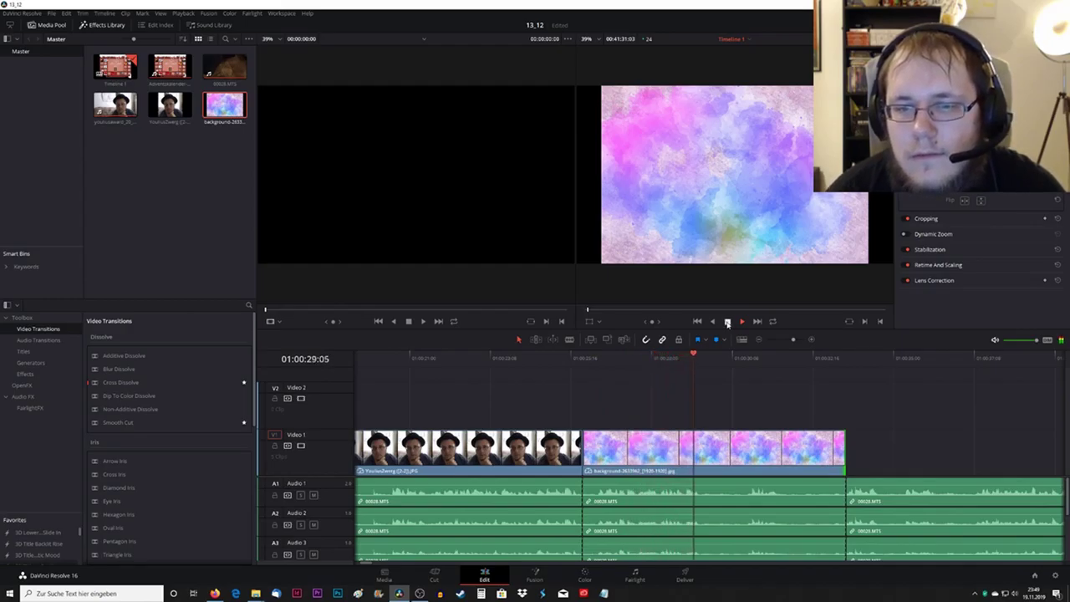
click(727, 322)
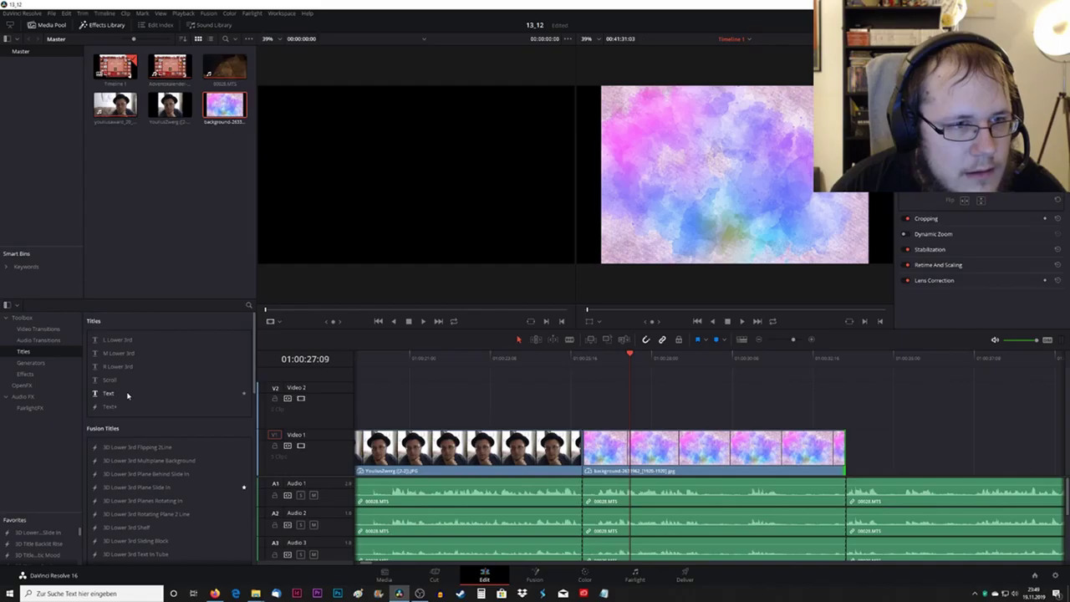
Add a Text title on Video 2 reading '22 Fakten' in bright red
drag(127, 394, 632, 421)
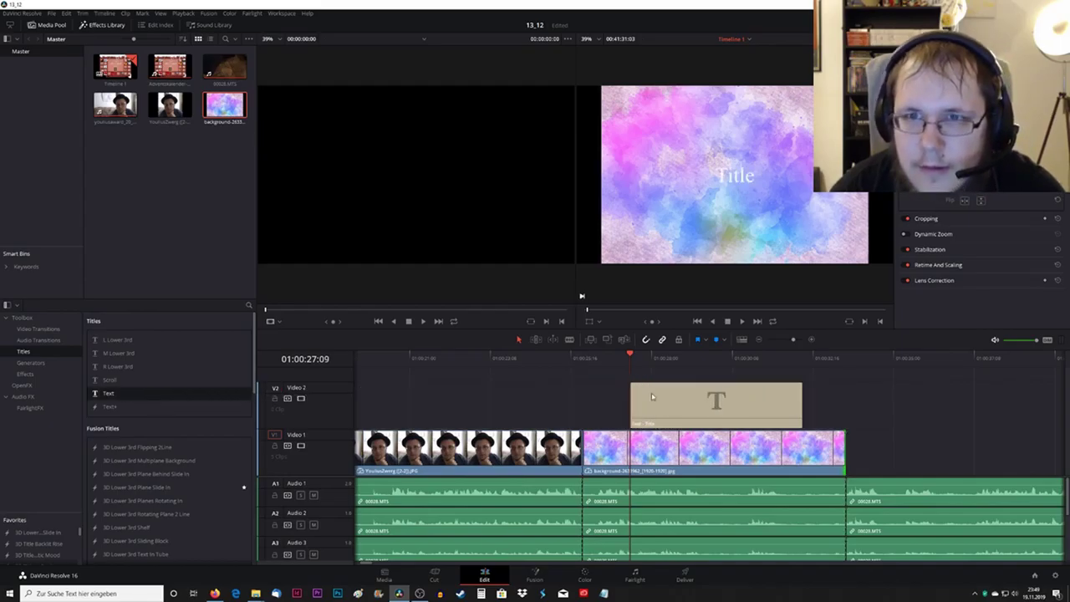
click(652, 397)
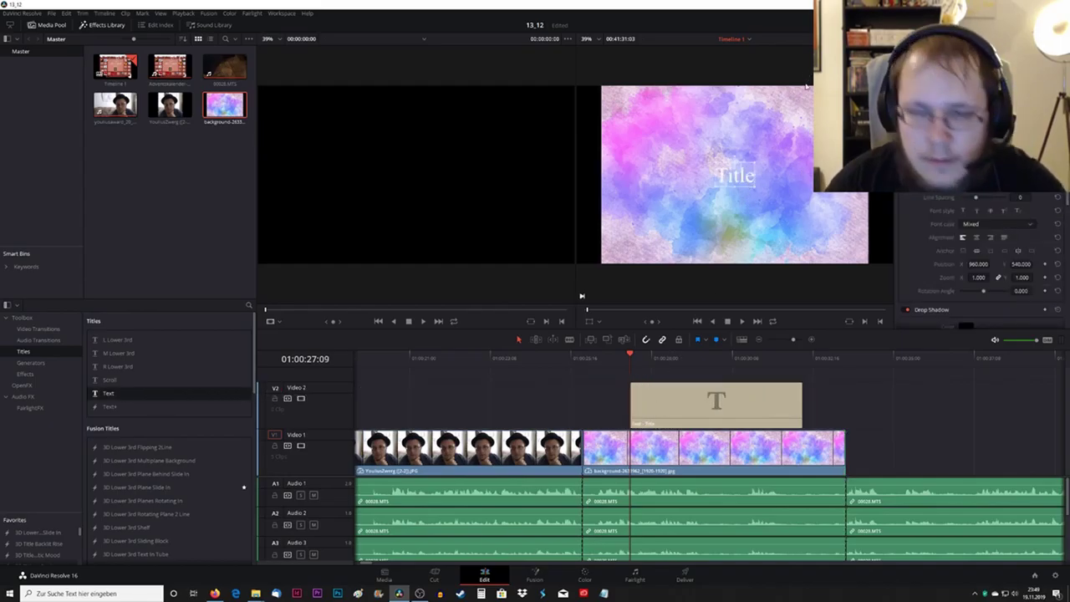
key(BackSpace)
text(22 Fa)
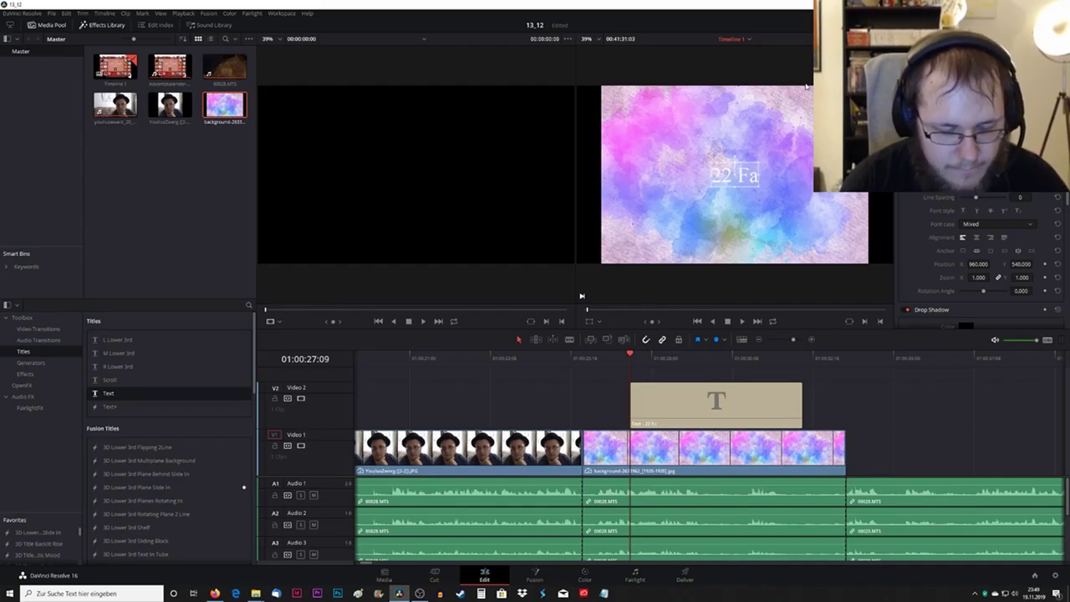
text(kten)
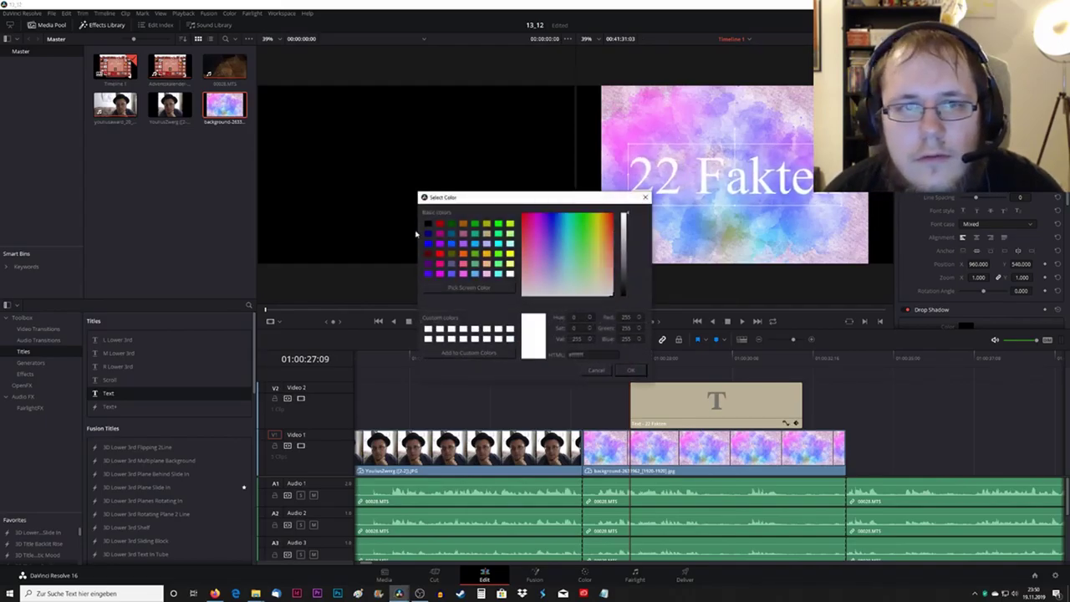
click(429, 253)
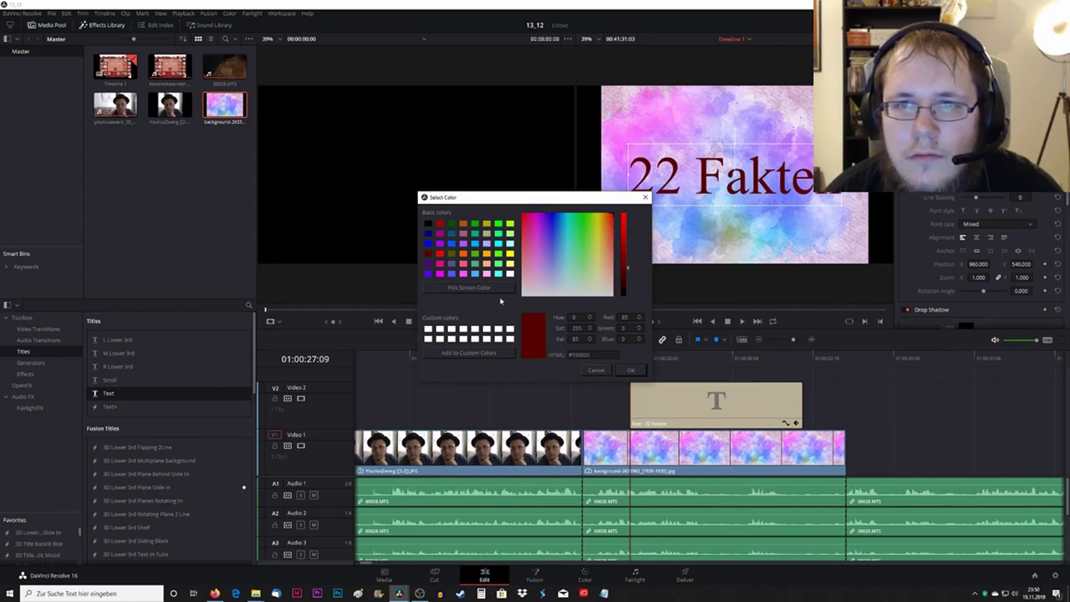
click(441, 225)
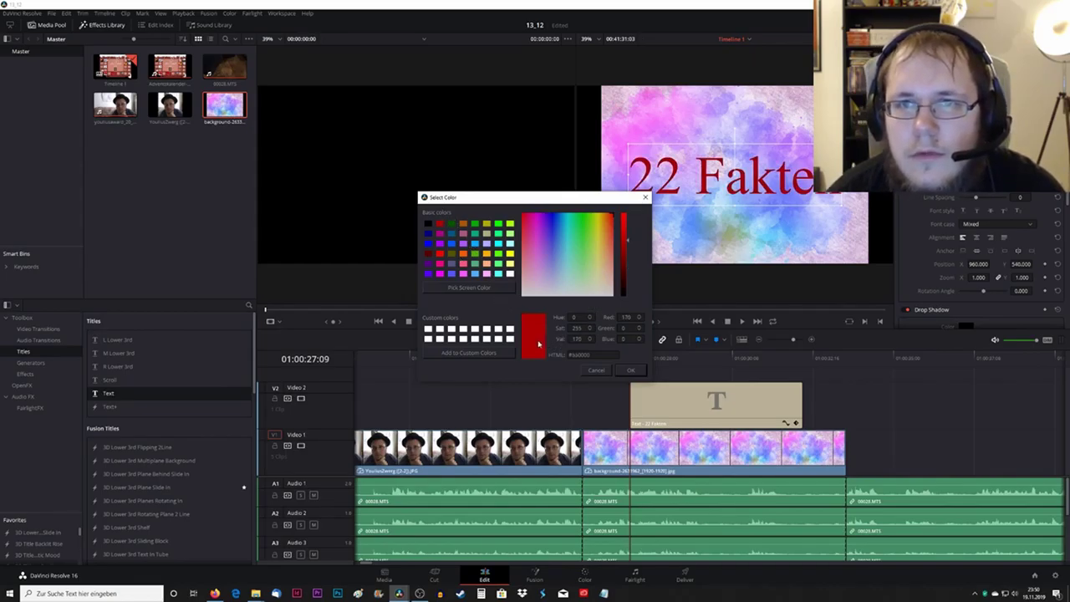
click(630, 370)
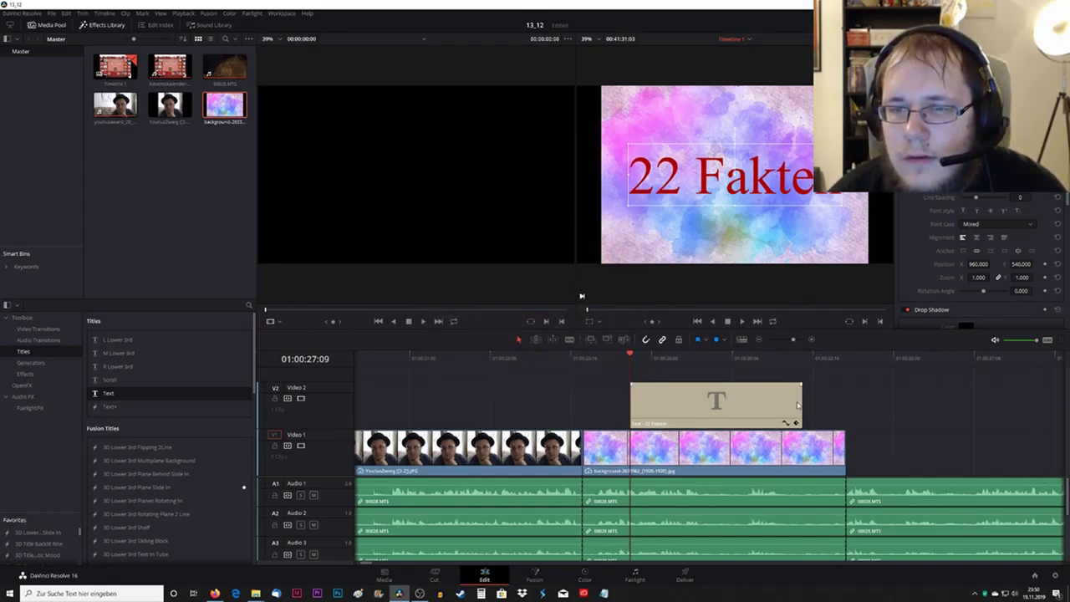
Shorten and readjust the title clip's end, playing the title section back
drag(798, 404, 708, 405)
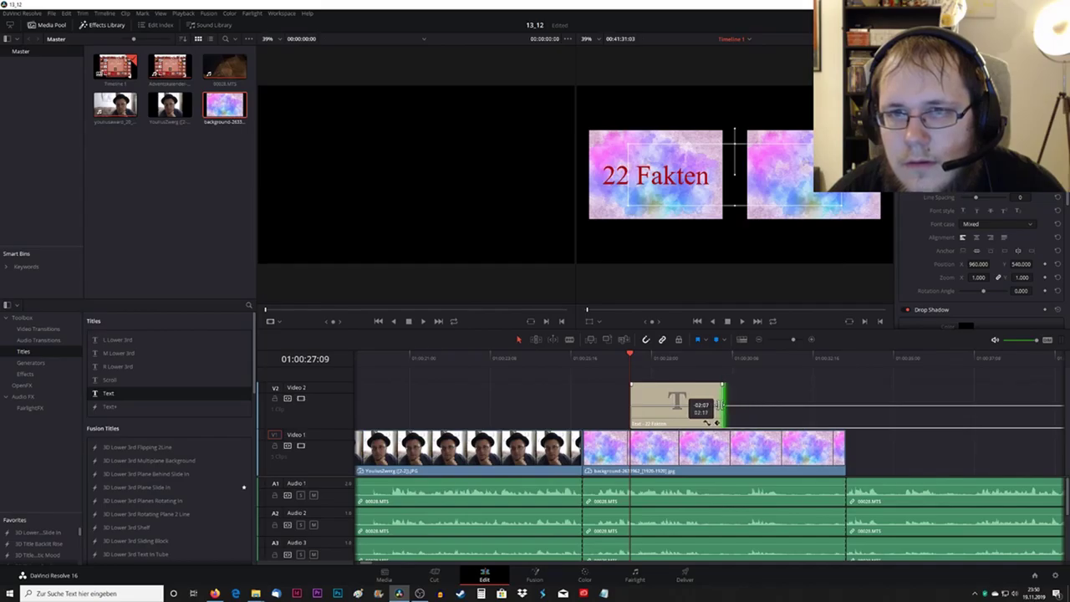
drag(708, 405, 710, 405)
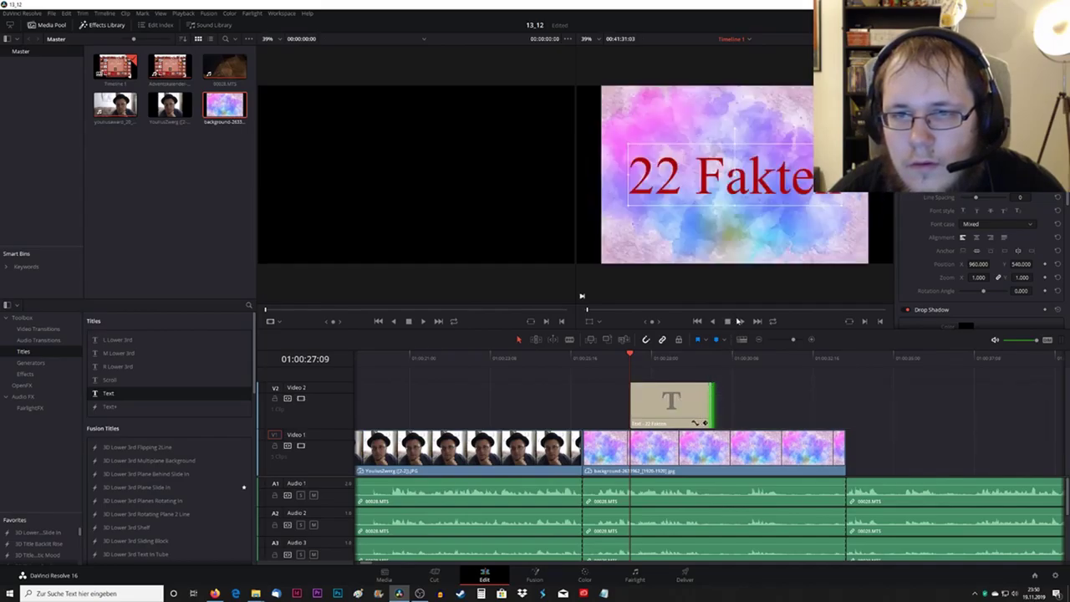
click(739, 321)
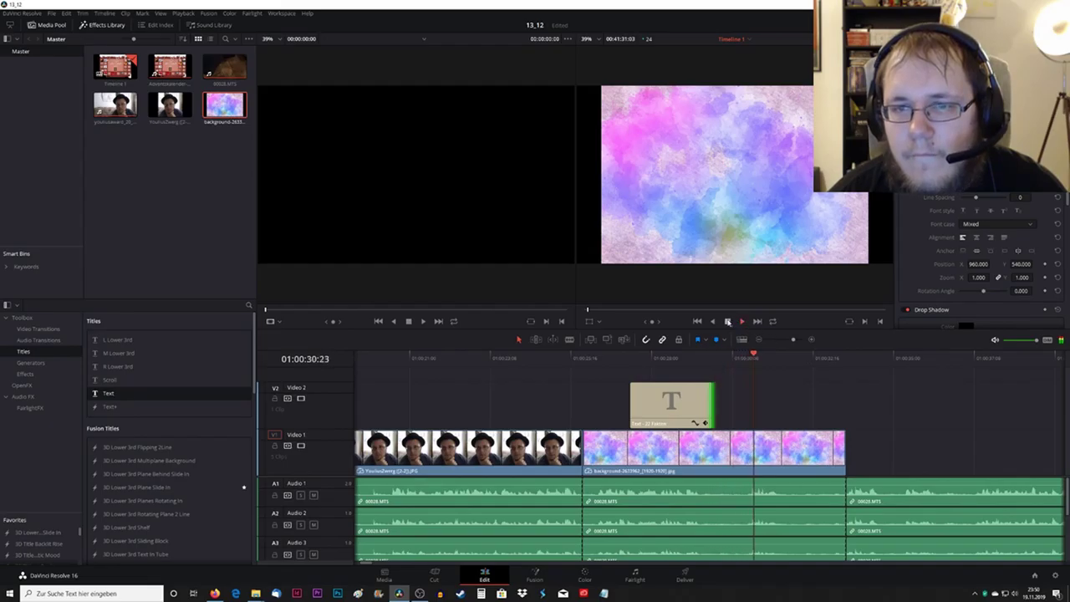
drag(709, 398, 723, 399)
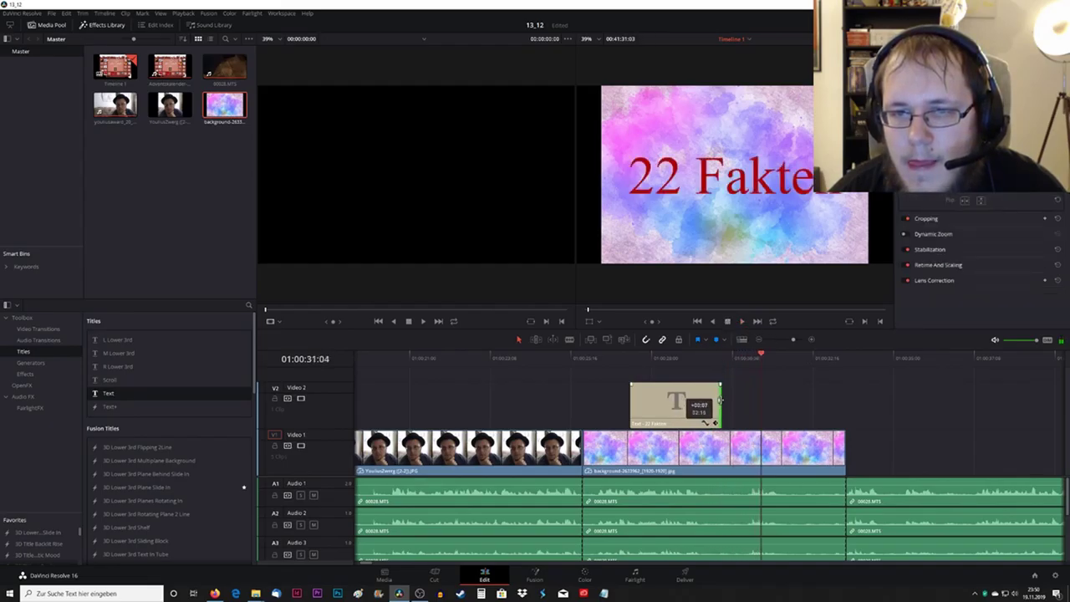
click(758, 358)
drag(758, 358, 671, 357)
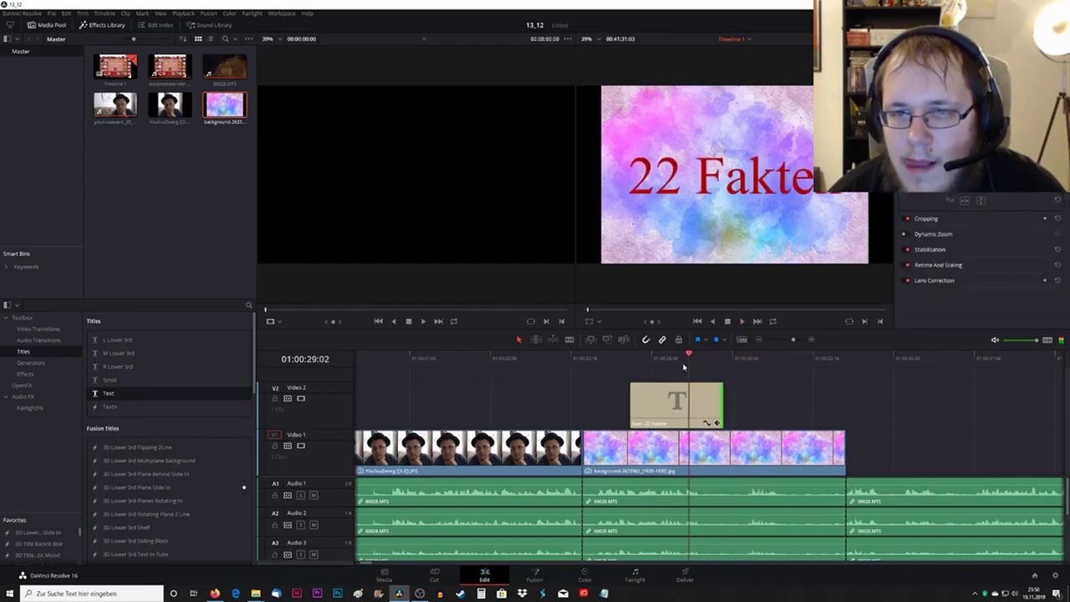
click(743, 321)
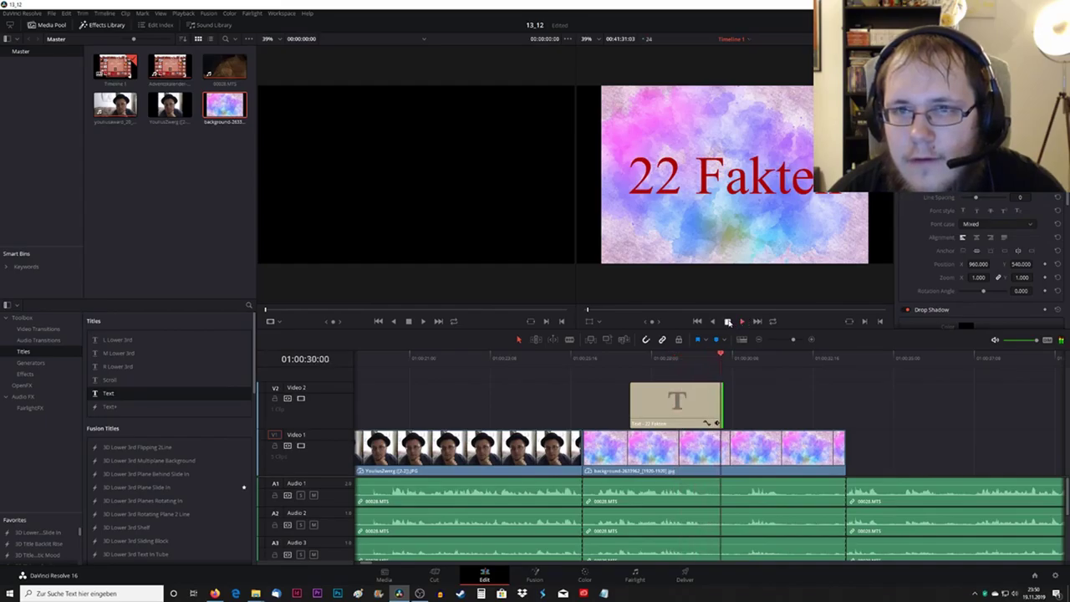
click(727, 321)
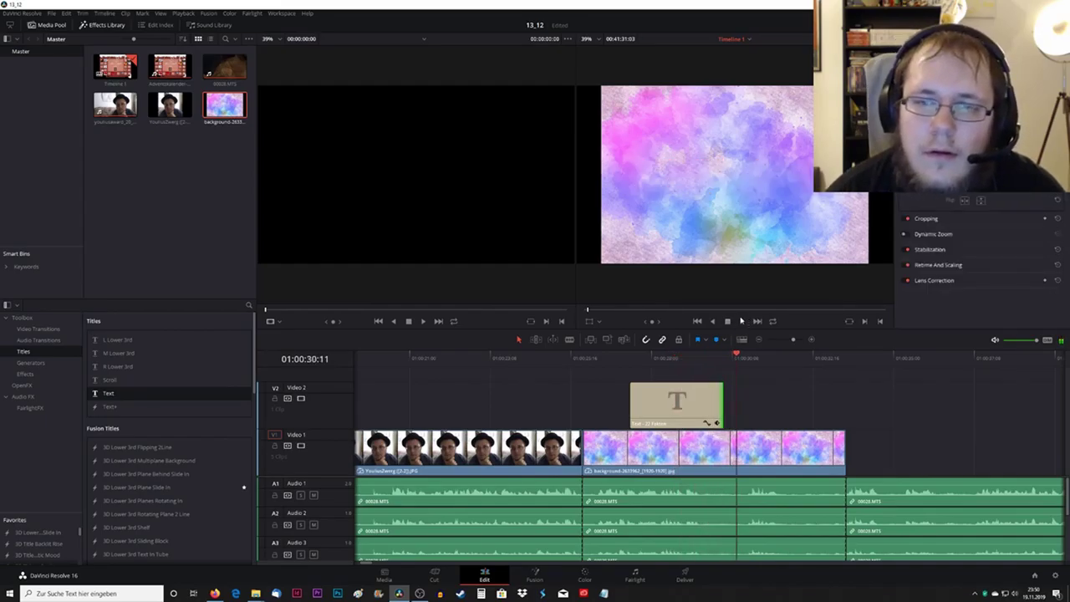
click(741, 321)
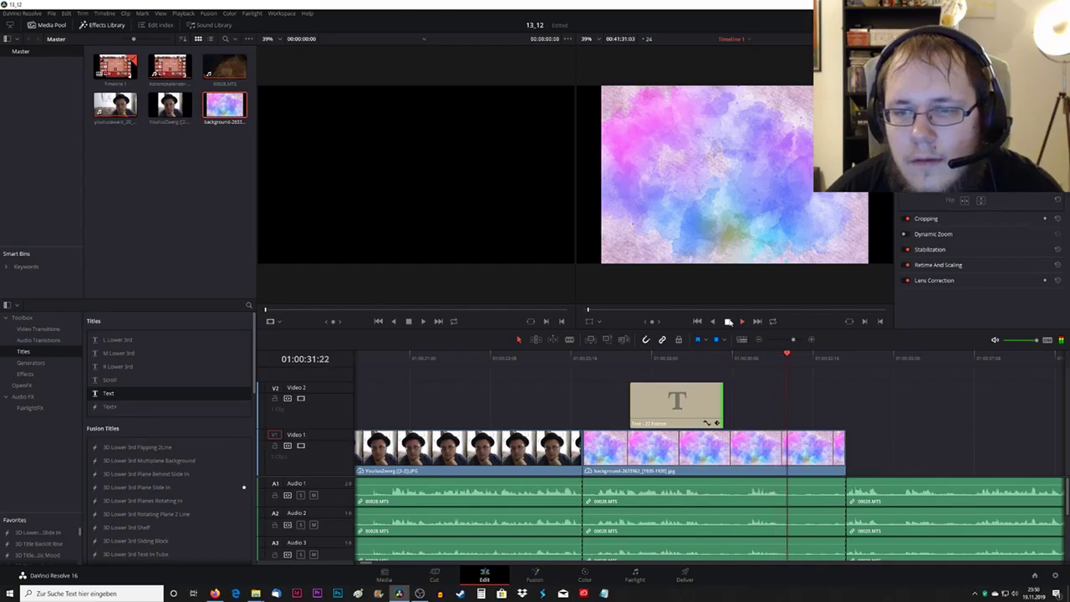
Extend the title to the background clip's end and place the Zwerg image above it
drag(802, 360, 712, 355)
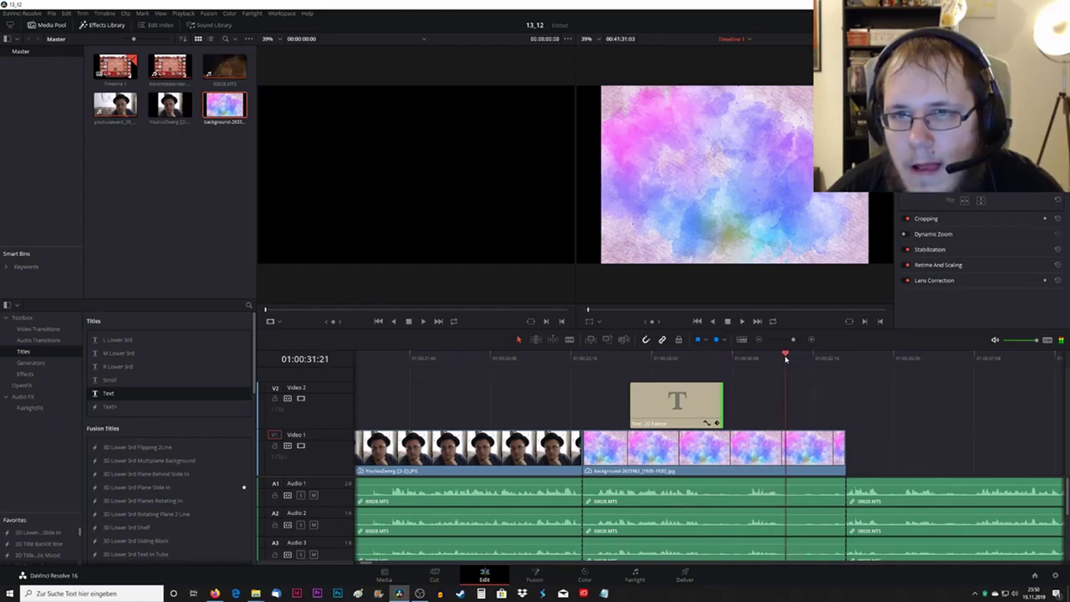
key(Up)
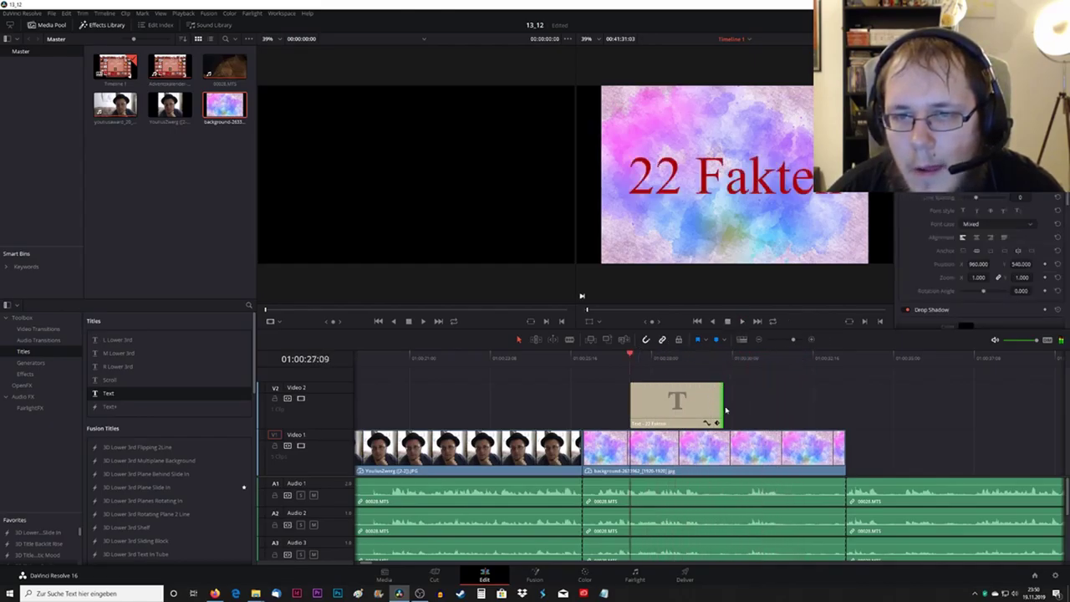
drag(720, 404, 844, 411)
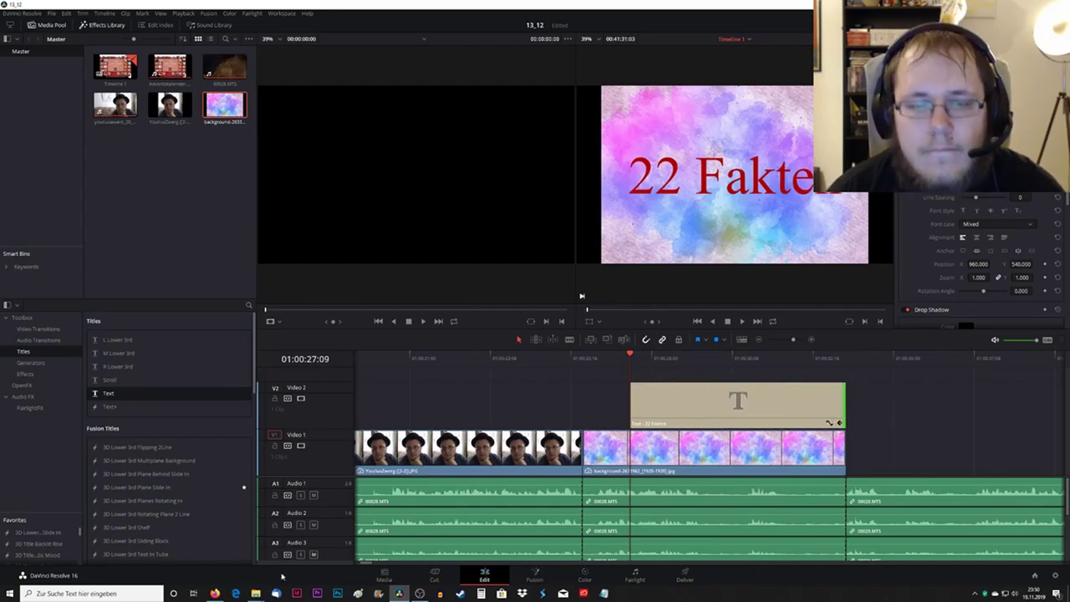
mouse_move(666, 382)
mouse_down()
mouse_move(800, 426)
mouse_move(728, 375)
mouse_move(740, 392)
mouse_up()
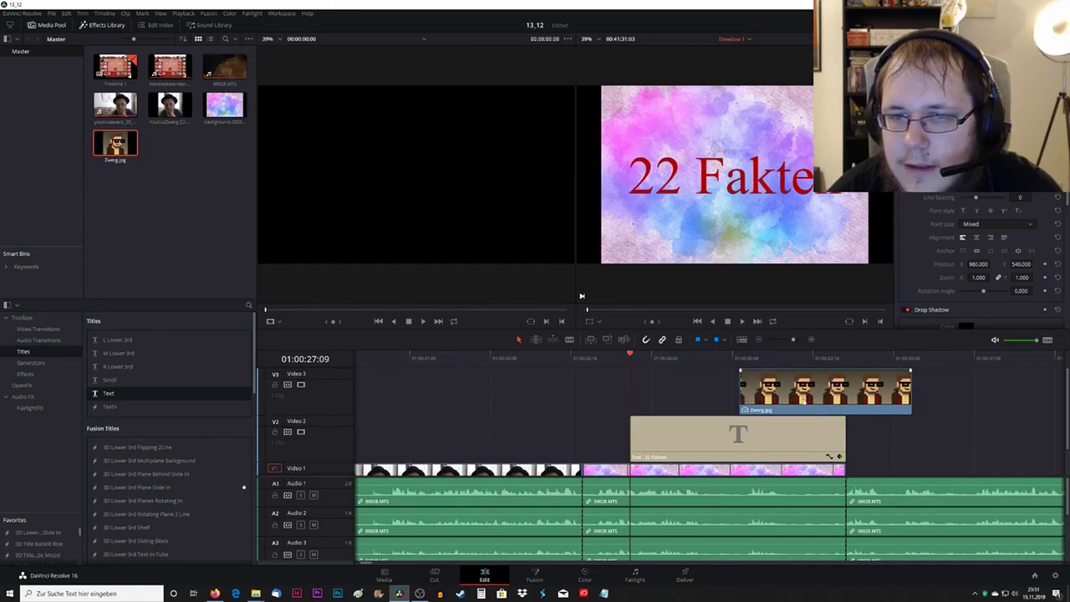
Select the Zwerg image clip and play back its section
drag(631, 359, 735, 375)
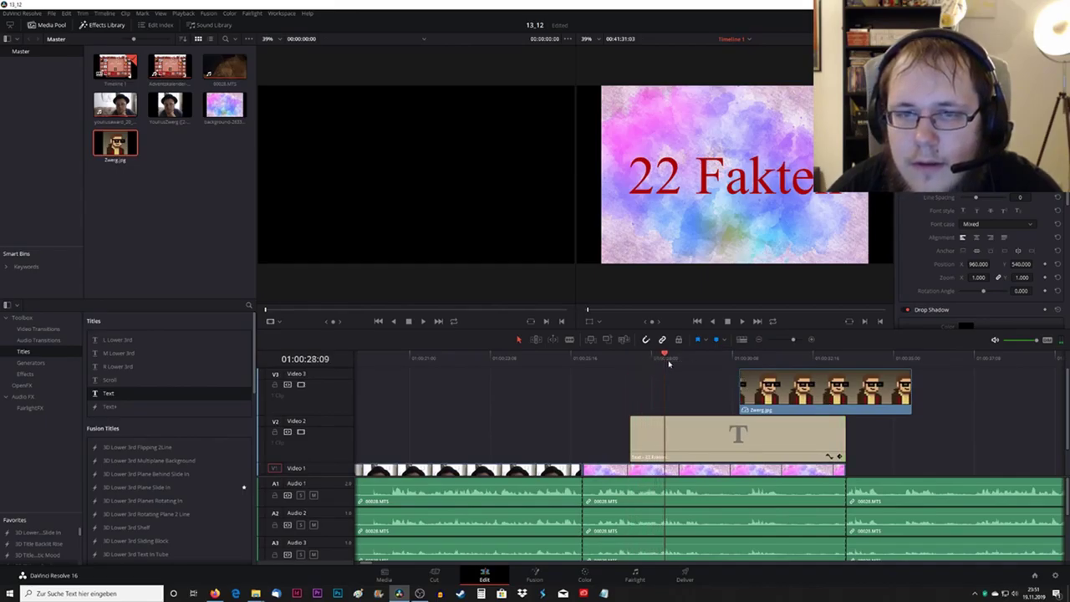
click(737, 373)
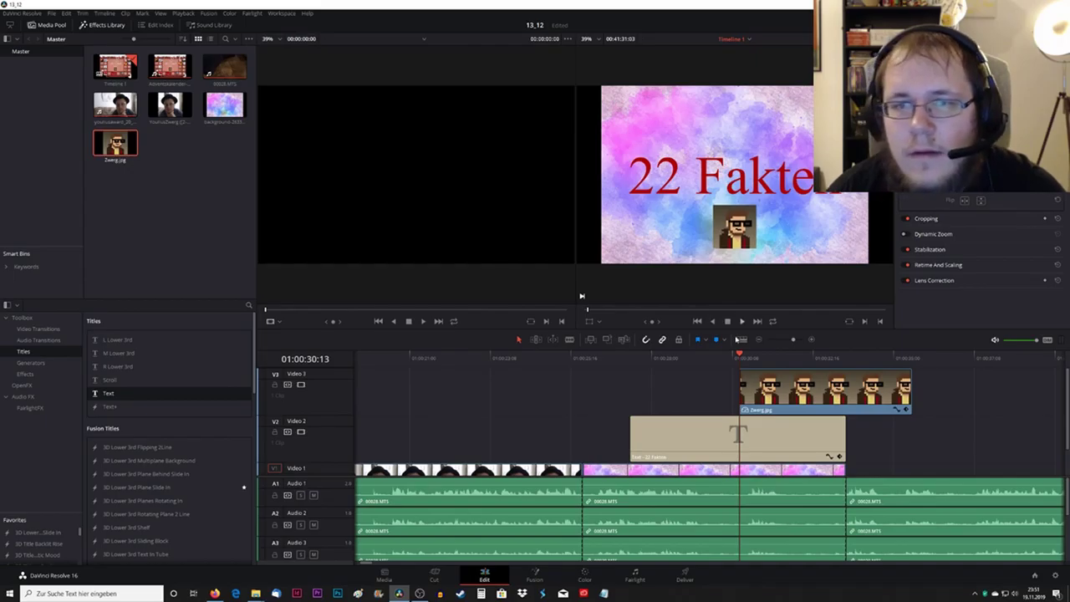
click(742, 322)
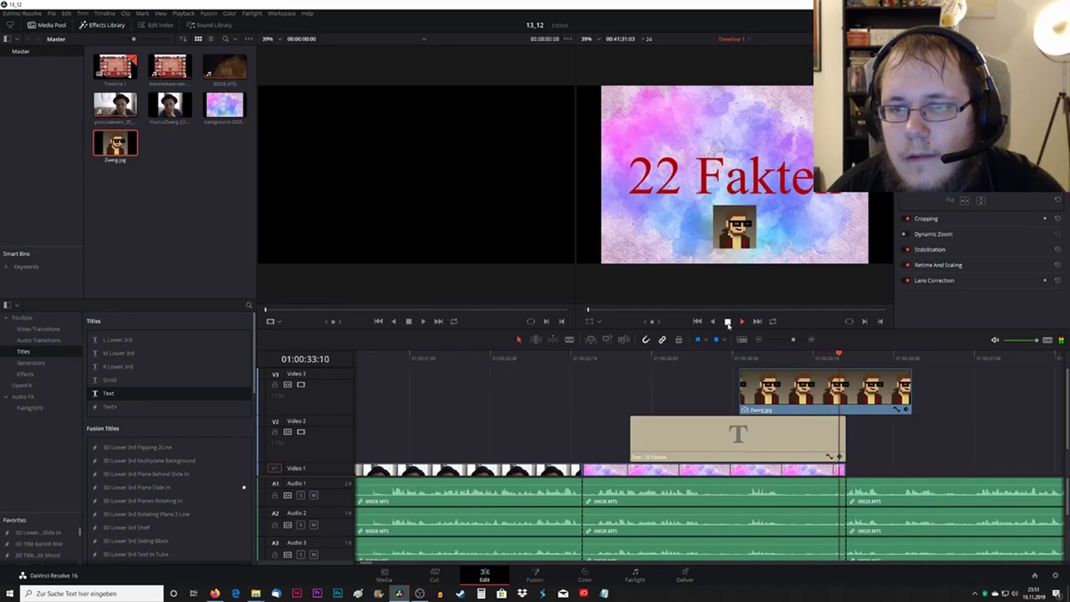
Split the Zwerg clip with the Blade tool at the background's end, 01:00:33:15
click(847, 357)
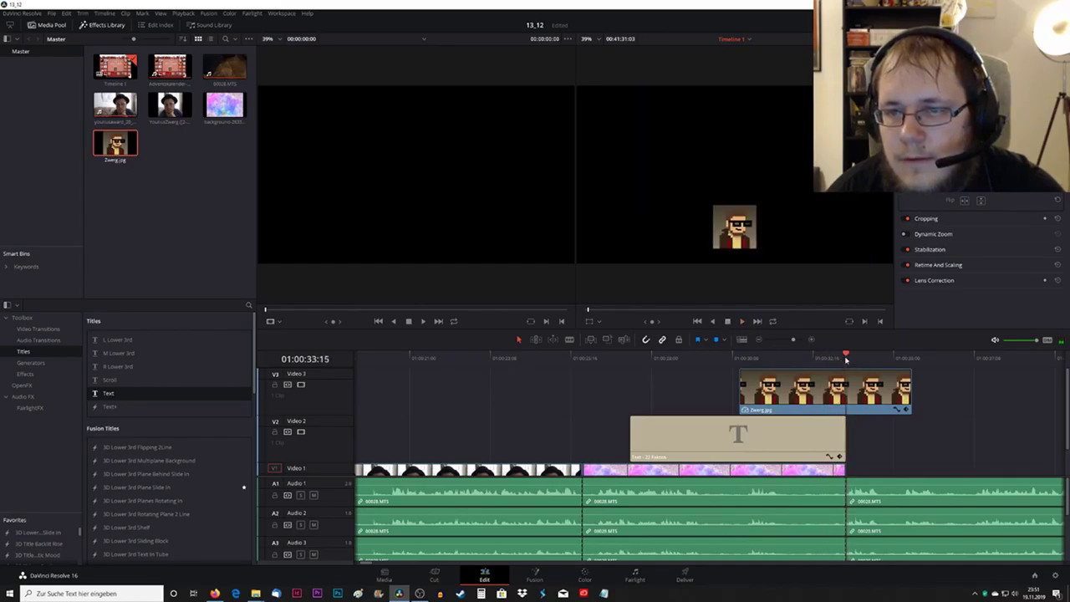
click(569, 341)
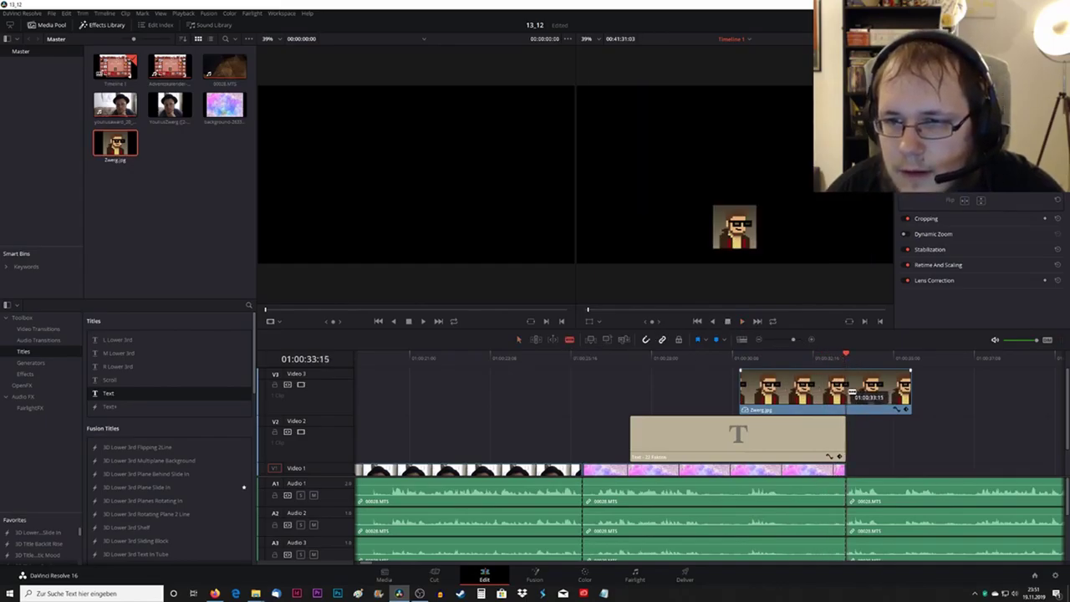
click(850, 391)
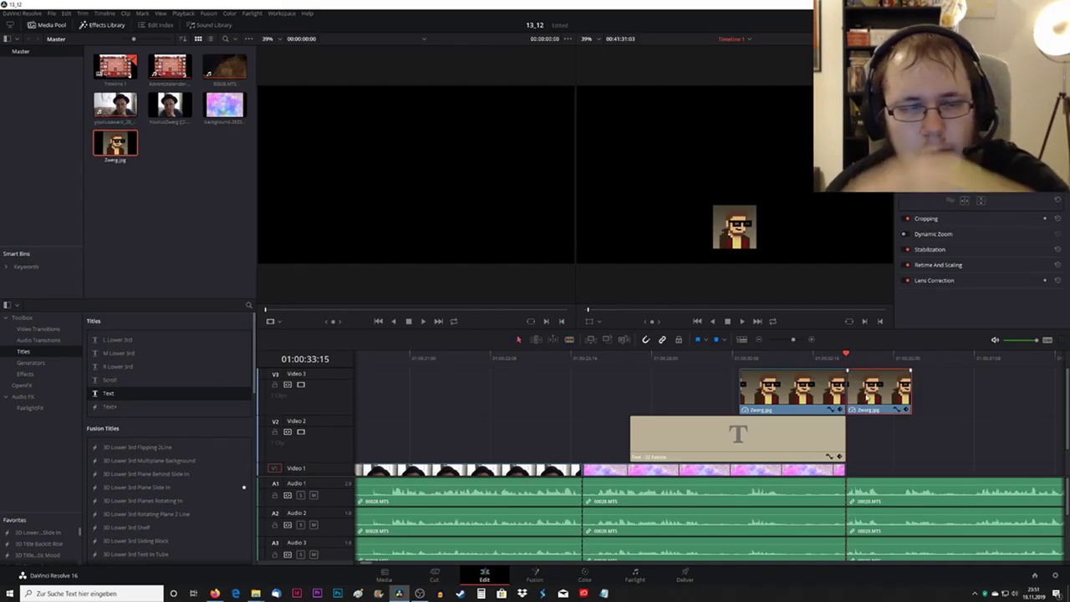
Delete the Zwerg clip piece after the cut and shift the following audio clips later
right_click(867, 398)
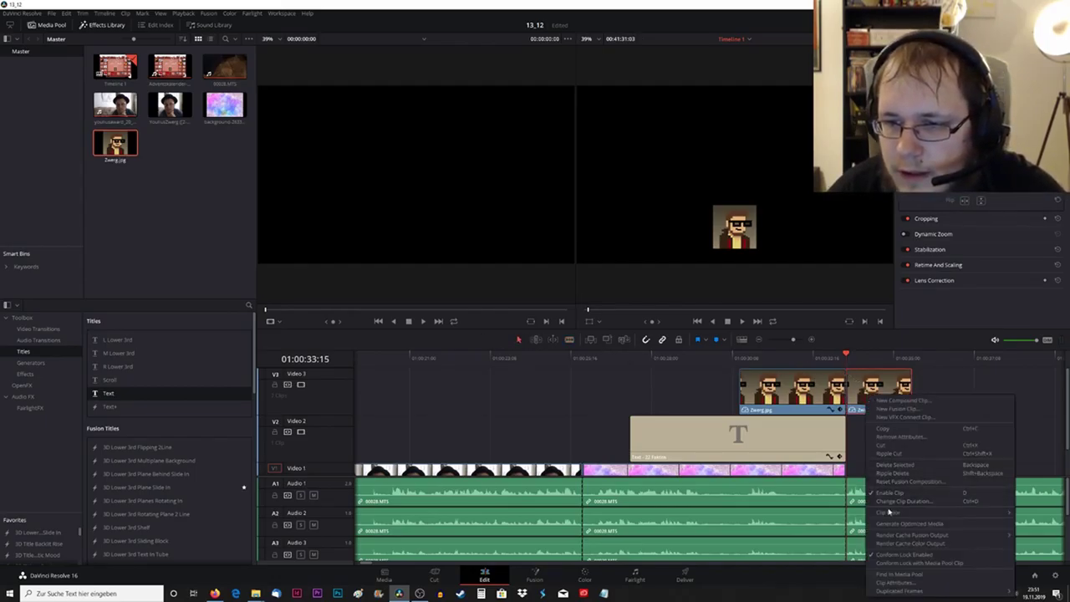
click(893, 473)
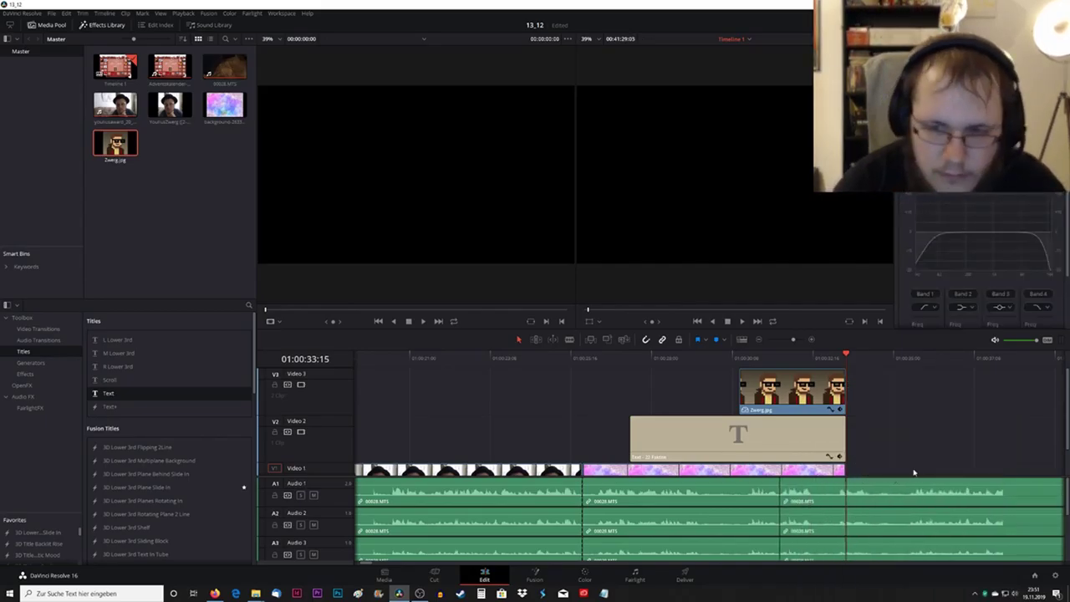
key(ctrl+z)
right_click(889, 389)
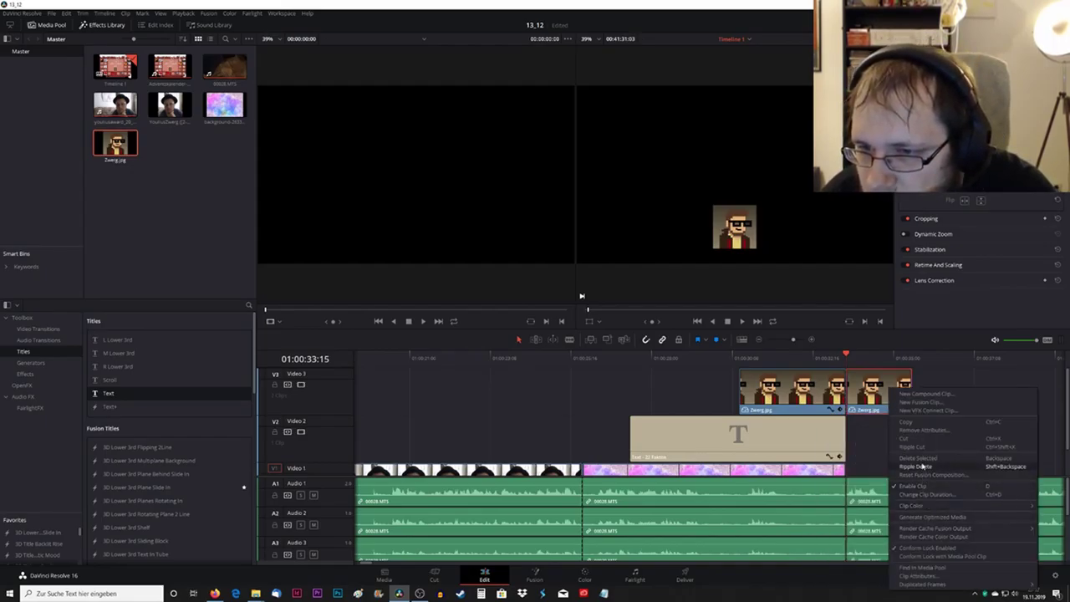
click(918, 458)
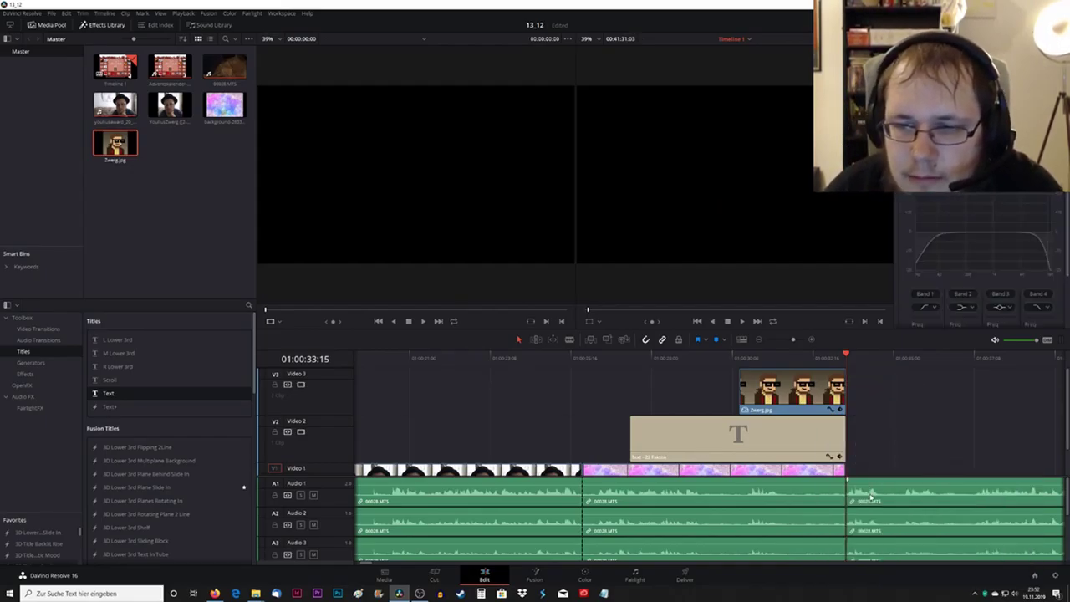
drag(870, 498, 975, 498)
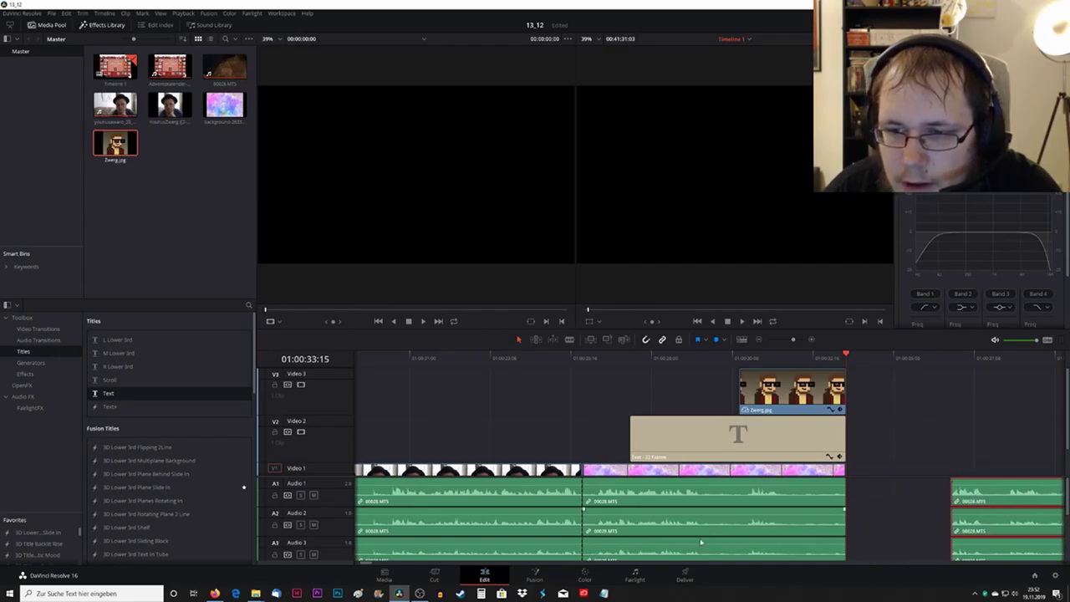
mouse_move(255, 592)
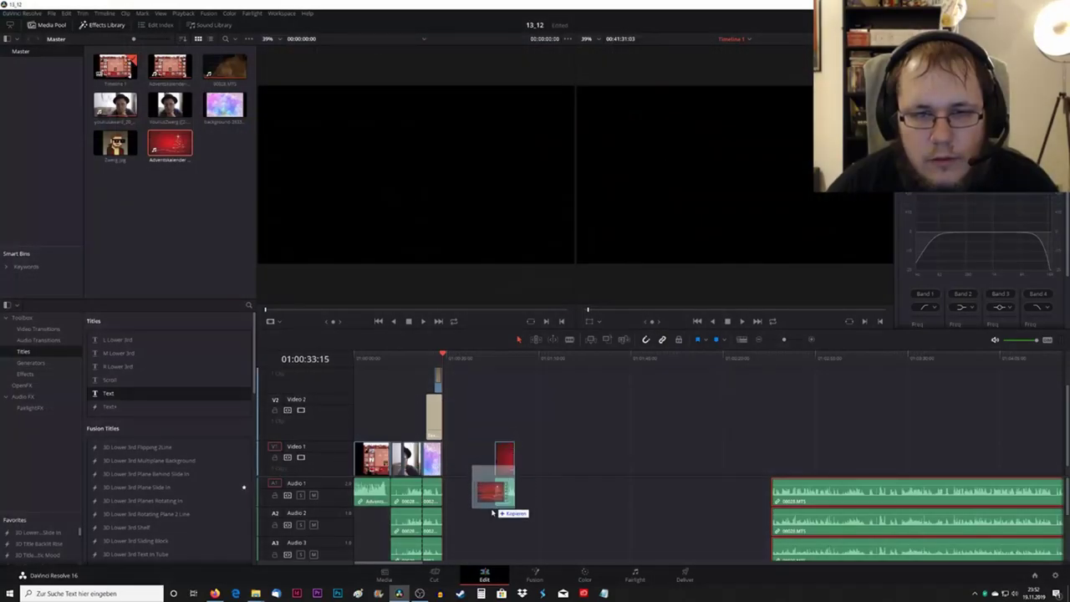
Add the red Adventskalender image after the background, move the audio behind it, and rewind to 01:00:00:00
drag(493, 512, 454, 482)
drag(858, 507, 554, 495)
scroll(489, 431, up, 2)
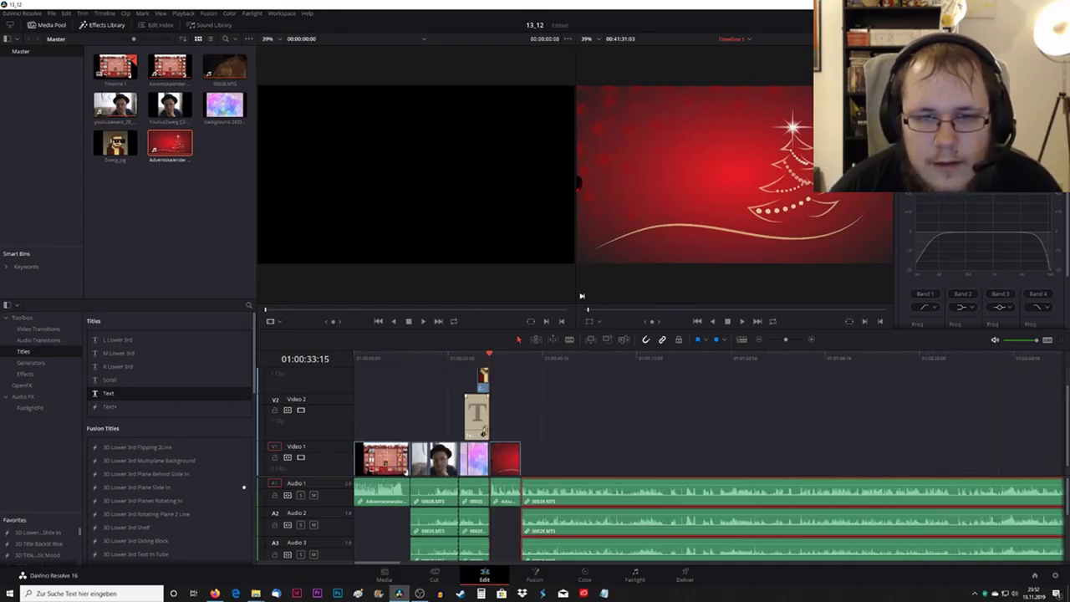
scroll(497, 420, up, 2)
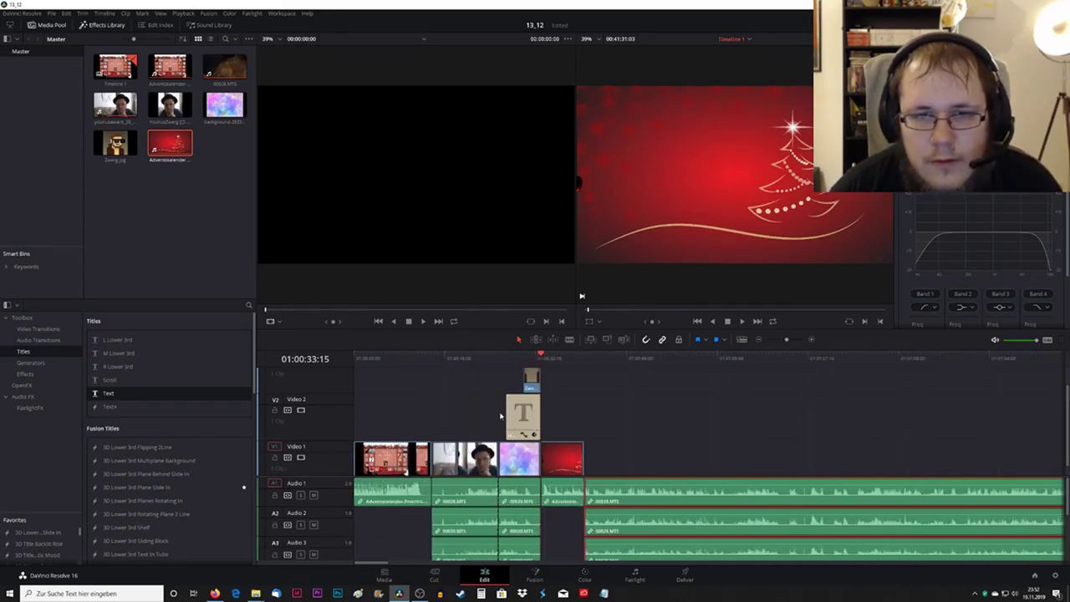
click(595, 381)
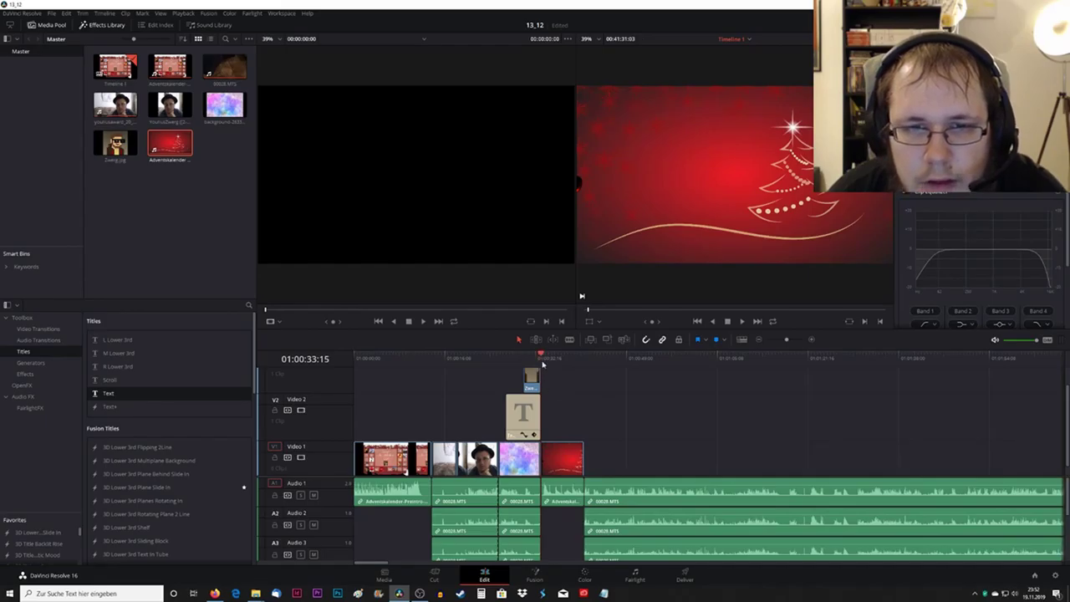
drag(541, 355, 328, 358)
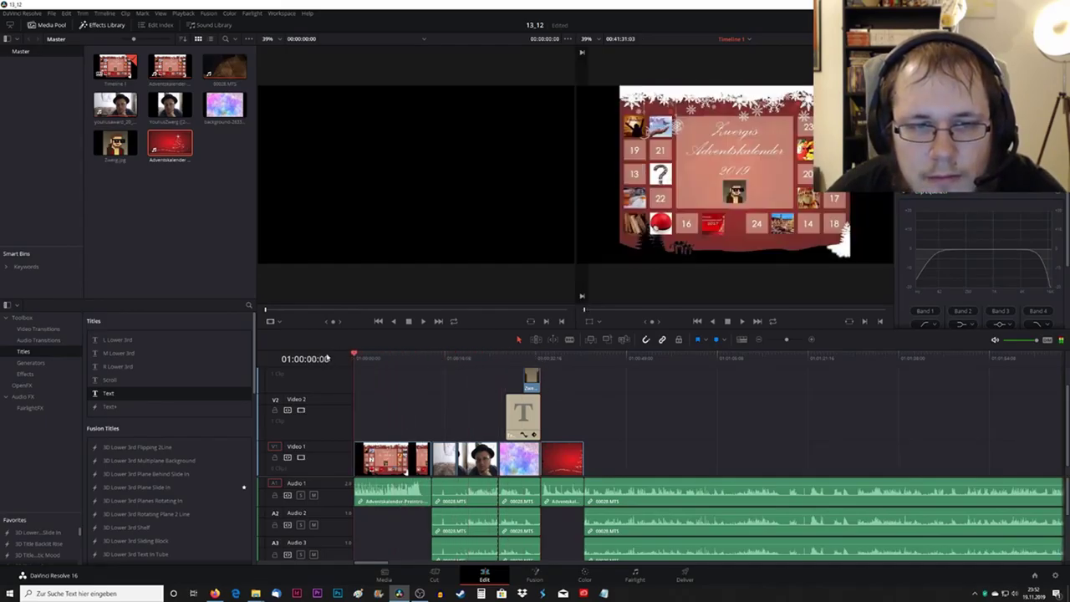
Play the episode from the start, then load Adventskalender 19.mp4 into the source viewer
click(744, 321)
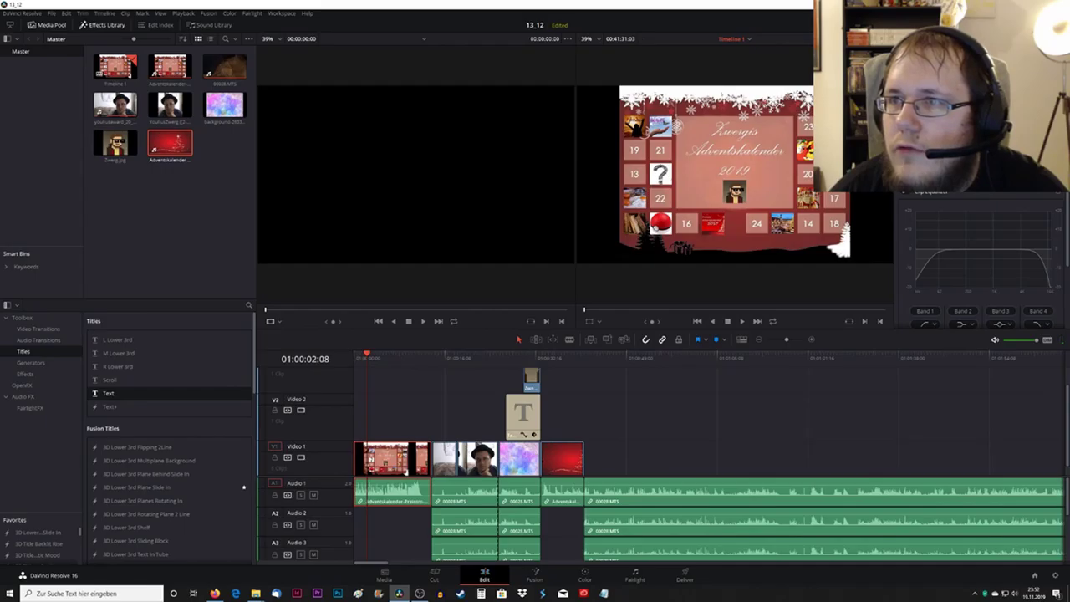
click(741, 321)
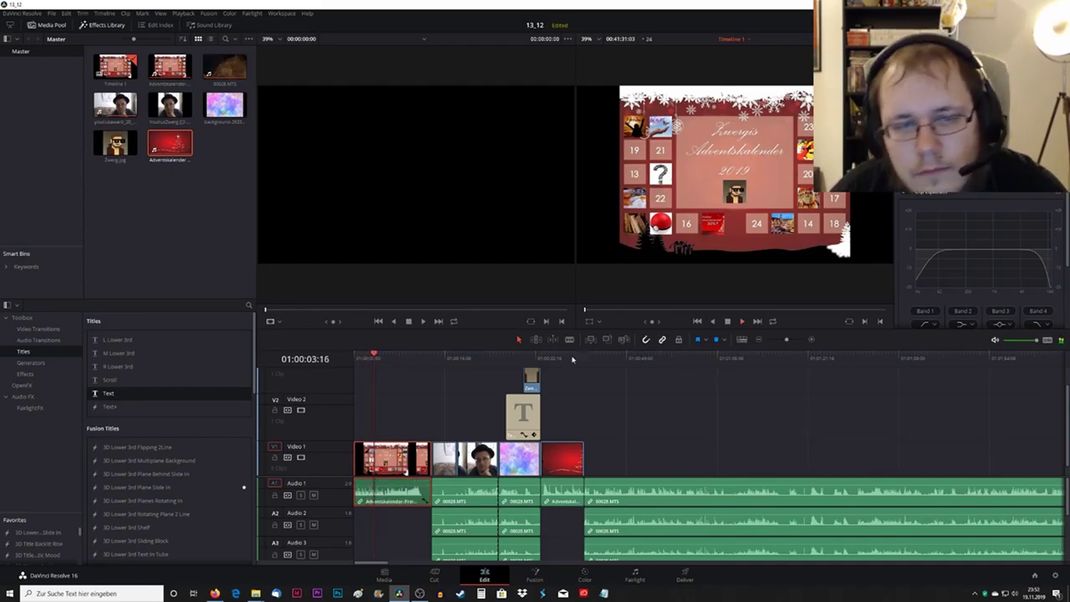
key(Home)
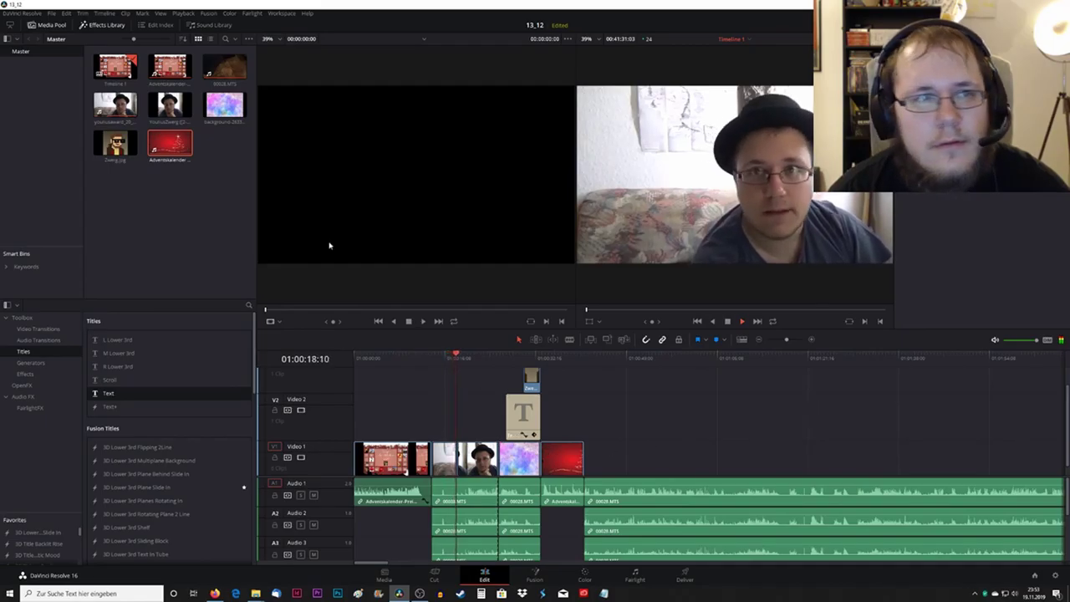
drag(177, 148, 416, 198)
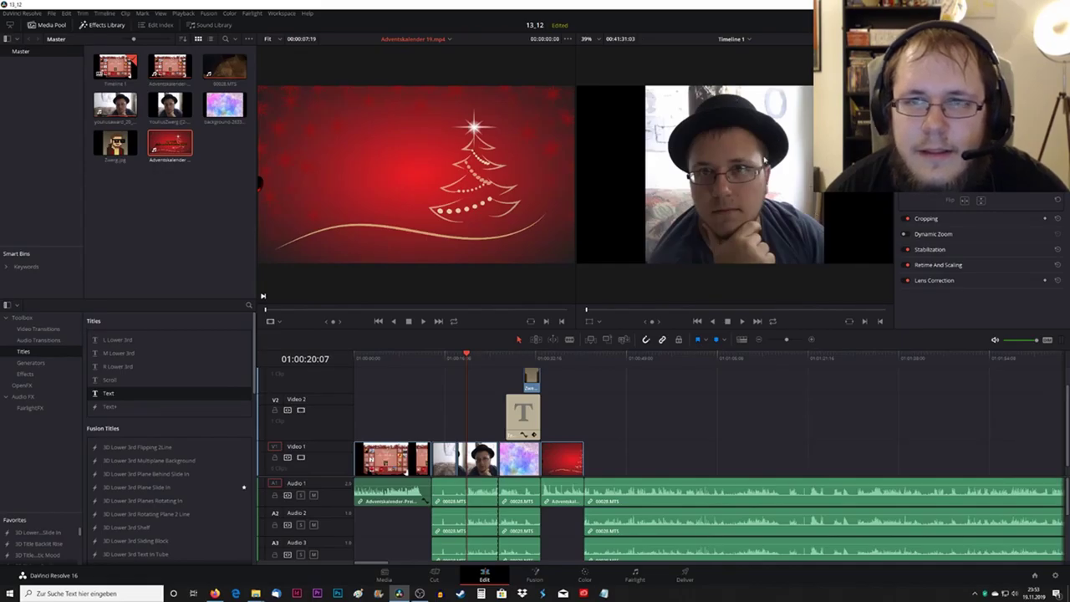
Review the intro clip and episode, then place YouTubeZwerg.JPG on Video 1 after the intro
click(422, 321)
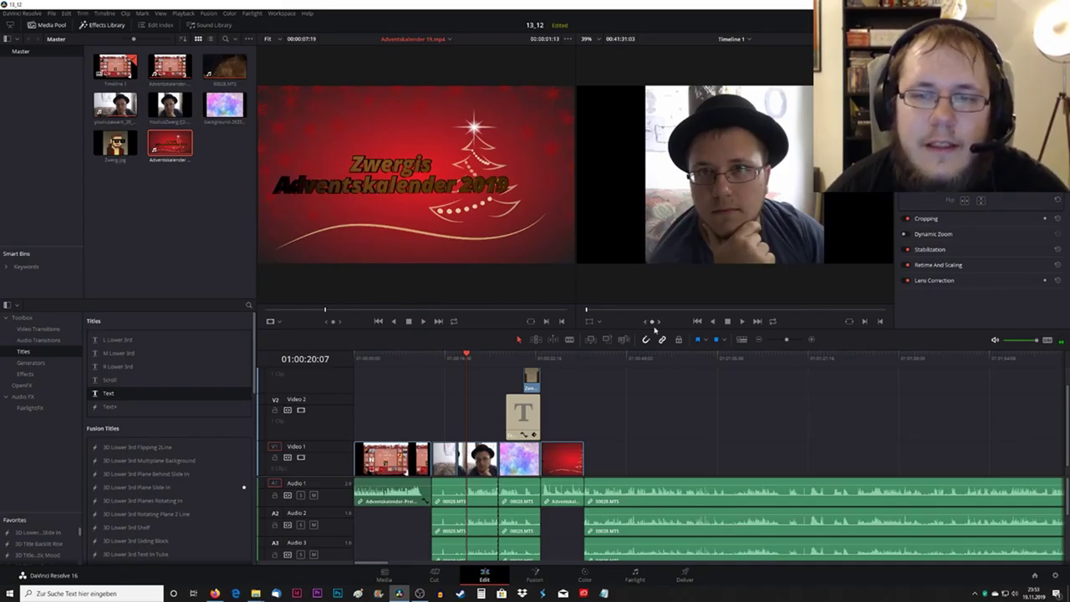
click(743, 321)
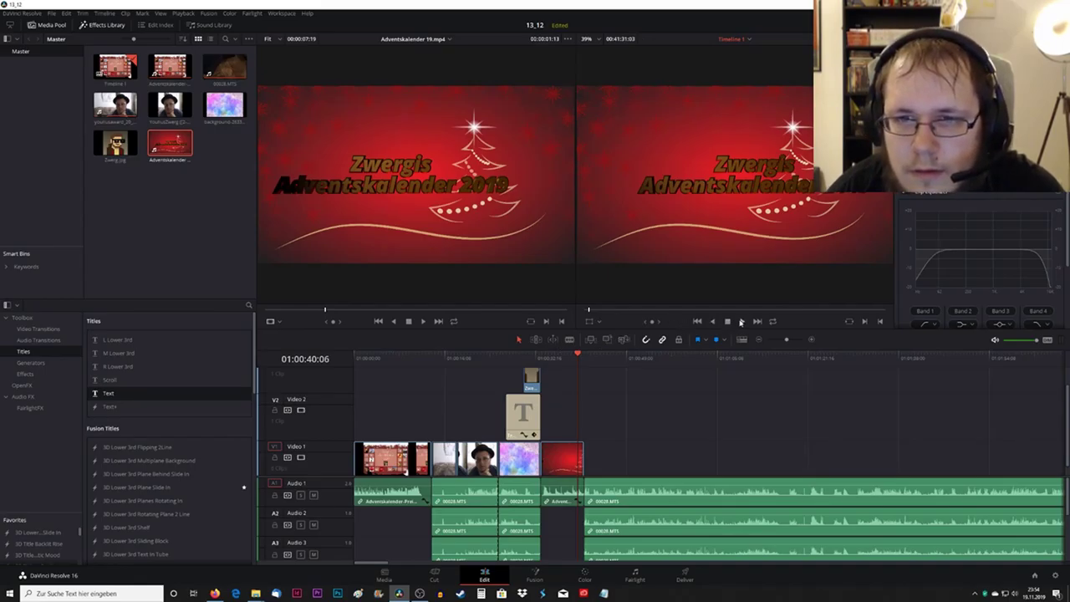
drag(585, 358, 523, 371)
key(space)
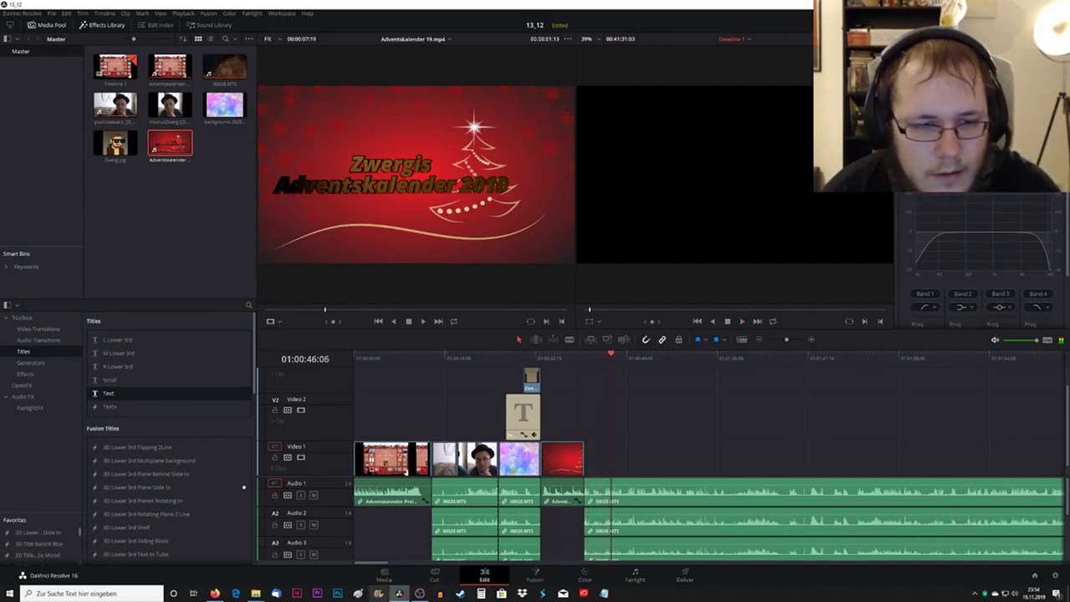
drag(604, 491, 596, 473)
click(741, 321)
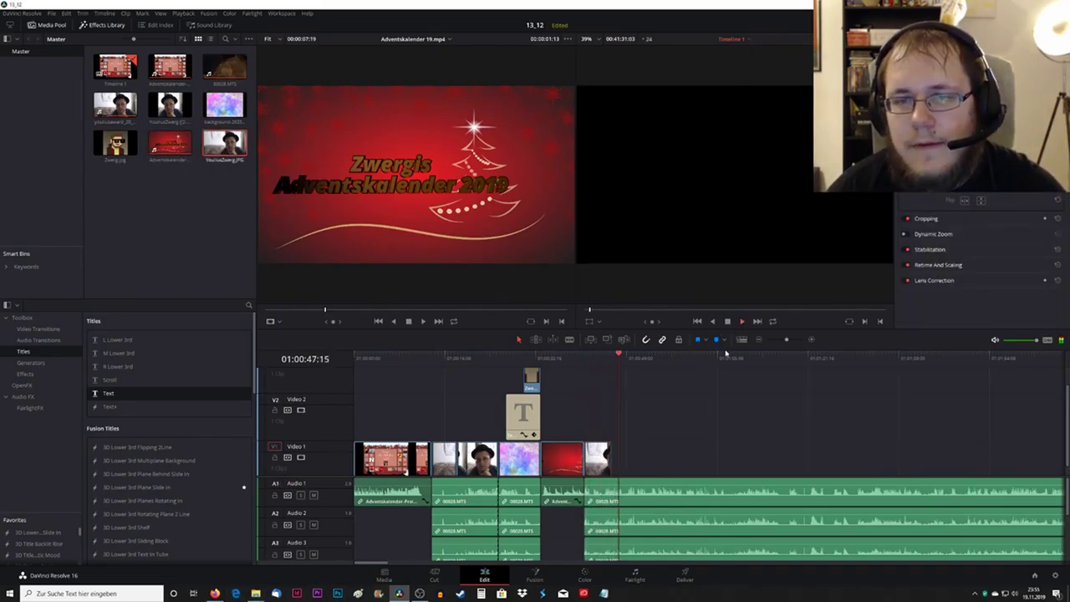
Paste the title card and its background after the YouTubeZwerg image
click(727, 321)
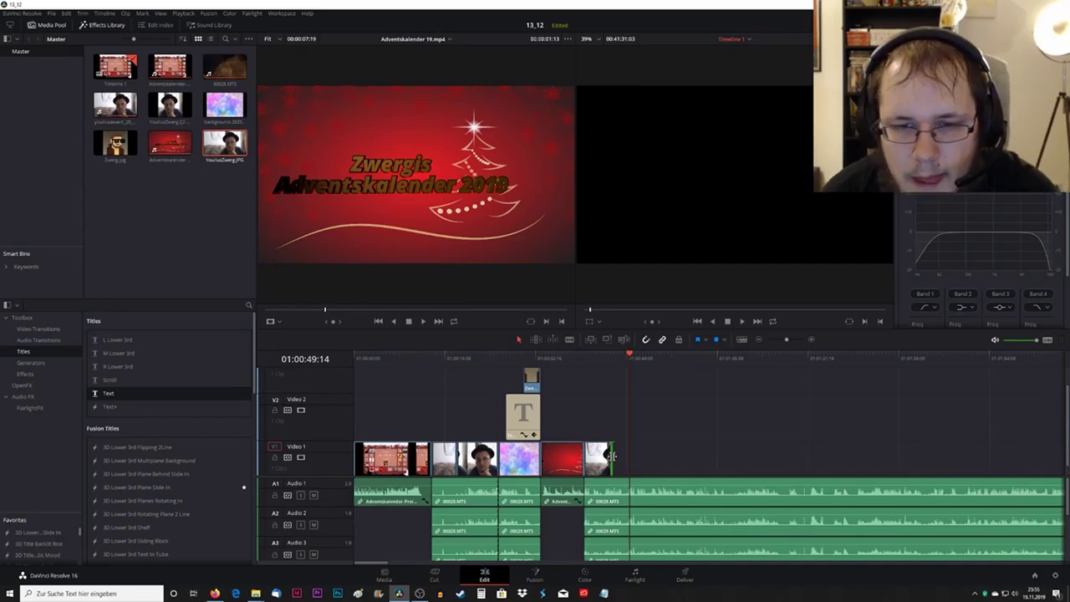
click(598, 460)
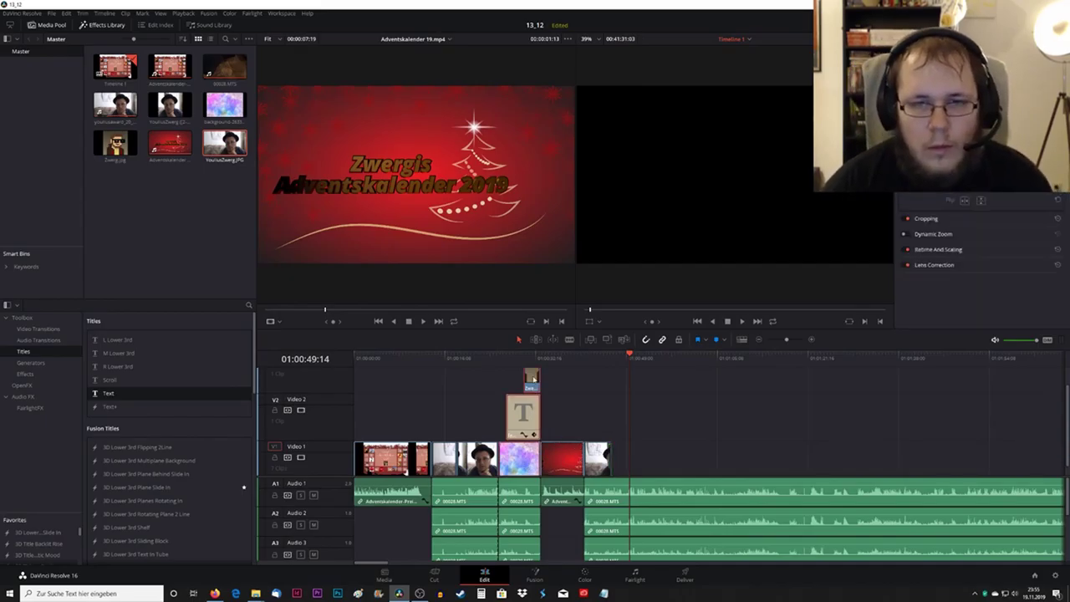
key(ctrl+v)
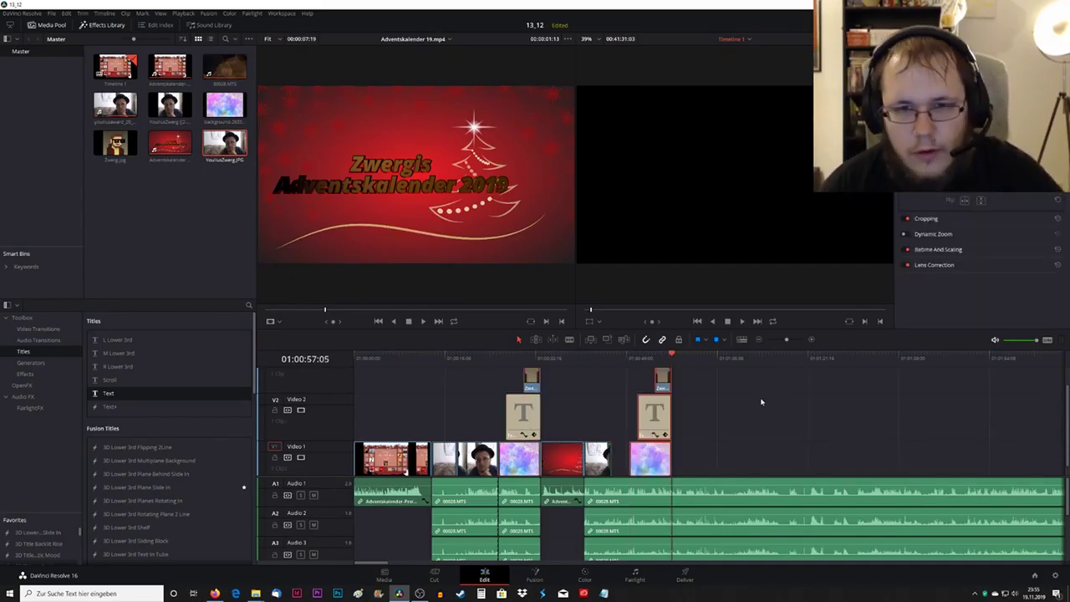
Shorten the pasted 22 Fakten title clips and drop the green Bündnis 90 image onto Video 2
key(Up)
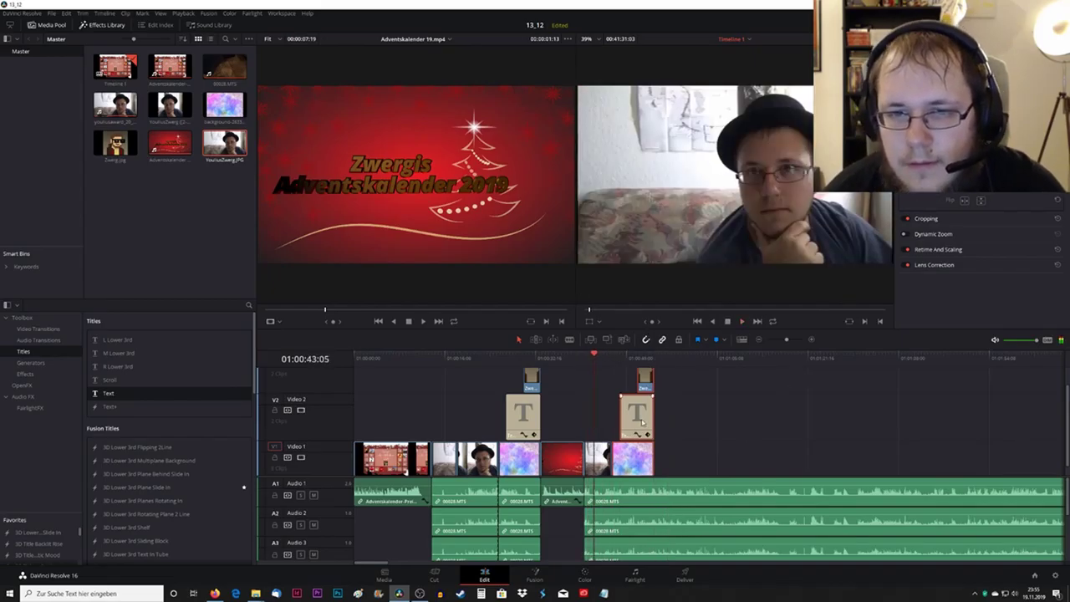
key(l)
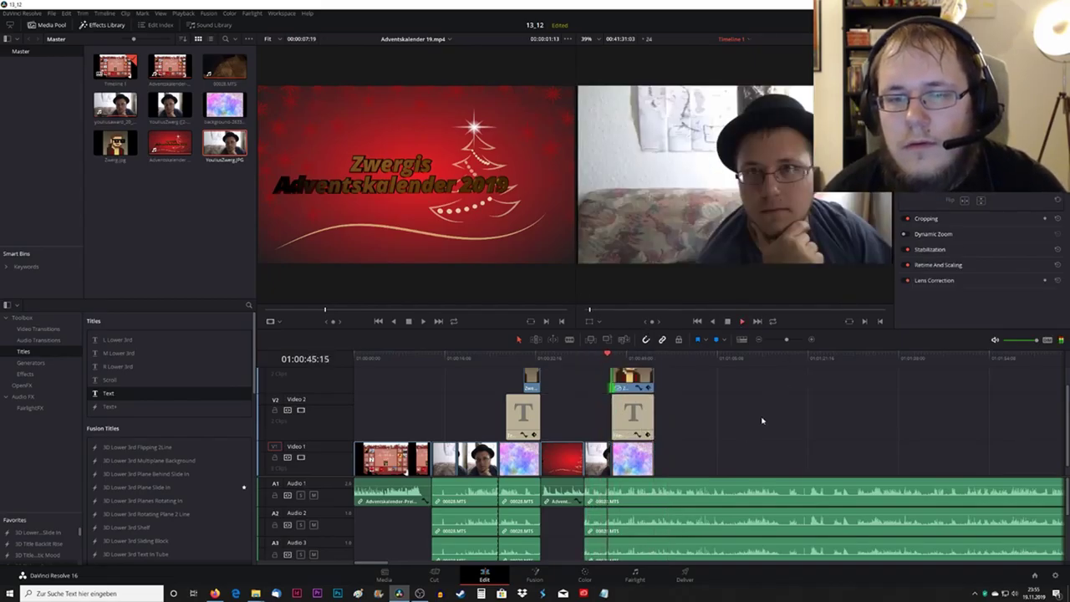
drag(651, 458, 635, 458)
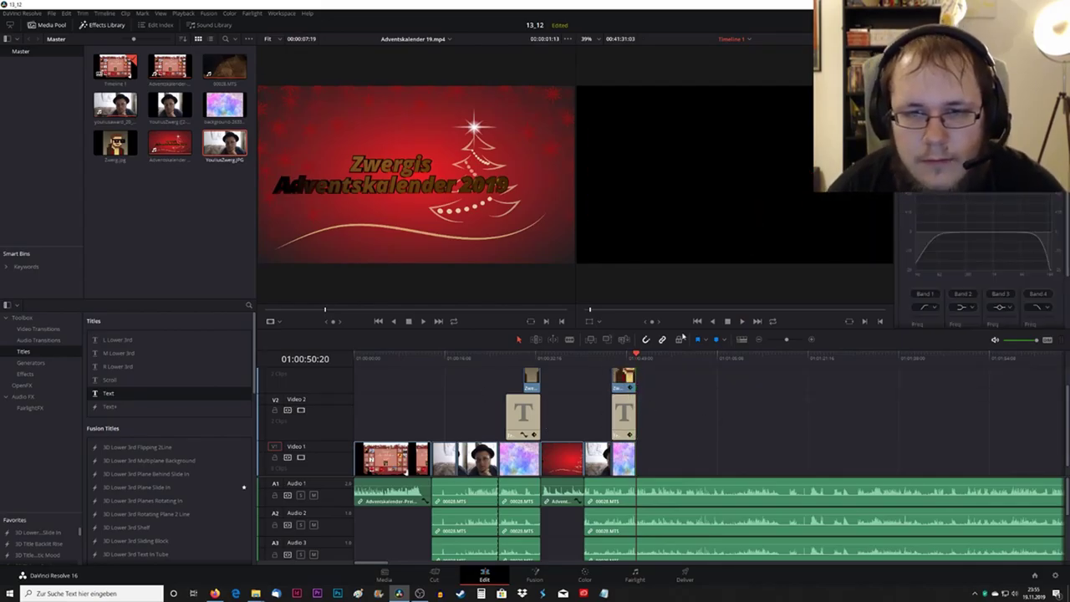
click(610, 357)
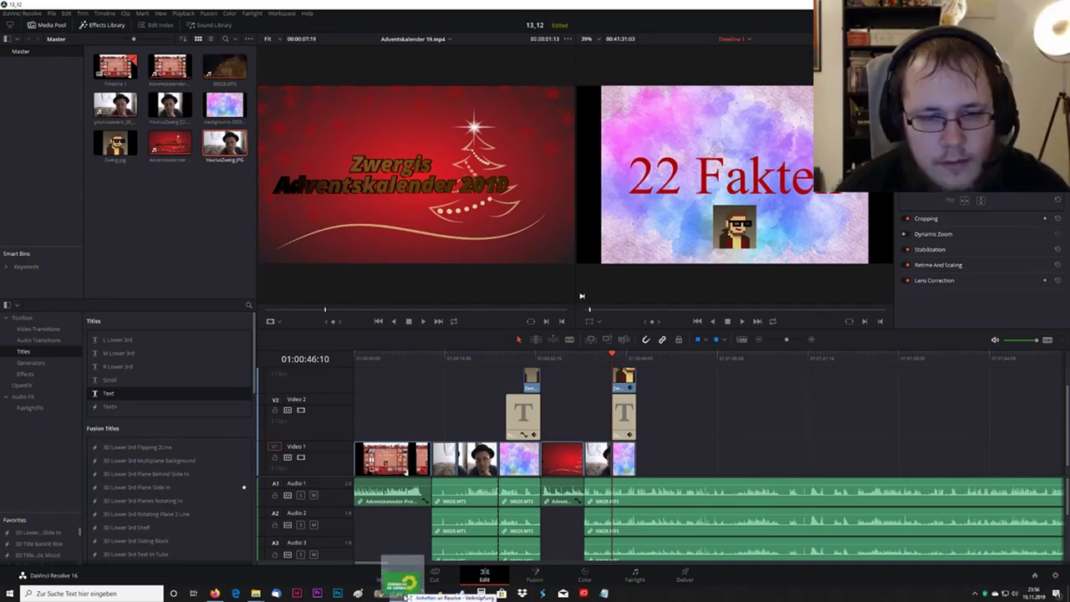
drag(406, 580, 585, 410)
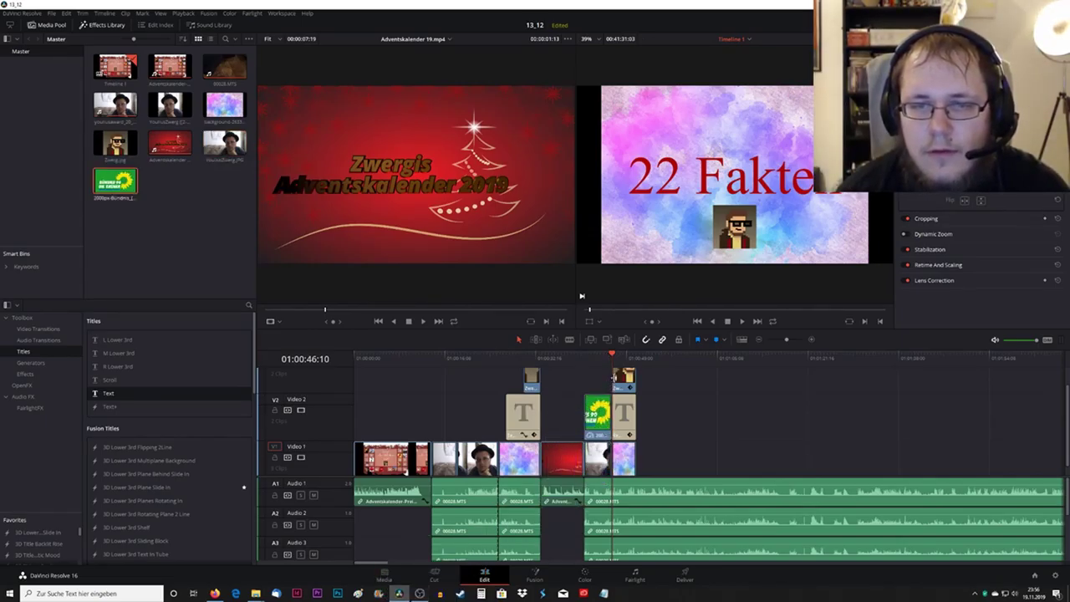
Slide the green Bündnis 90 image above the red clip, review it, then delete it from Video 2
key(j)
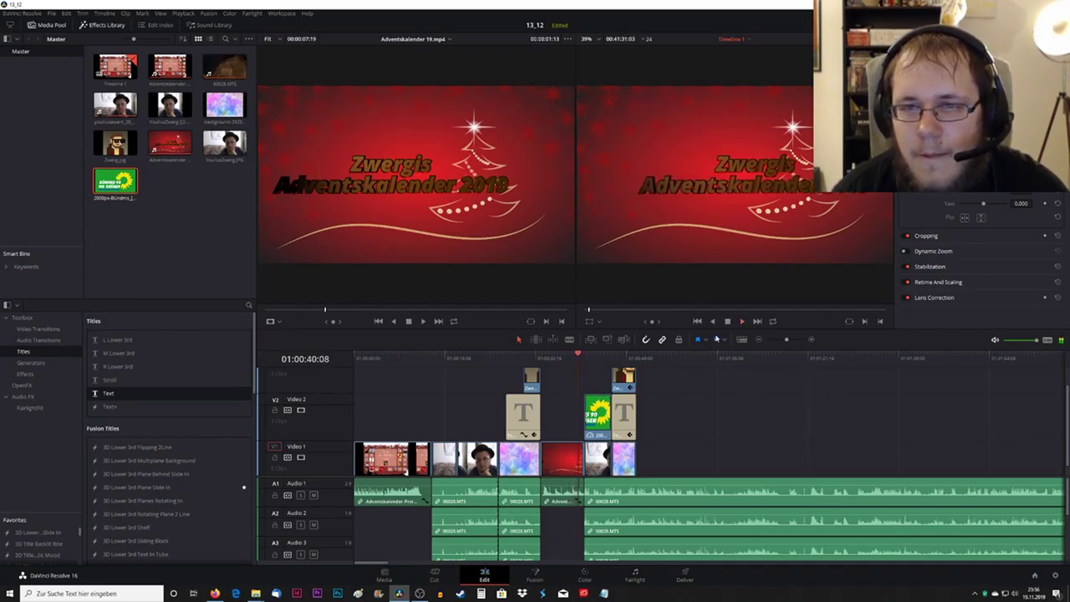
click(729, 329)
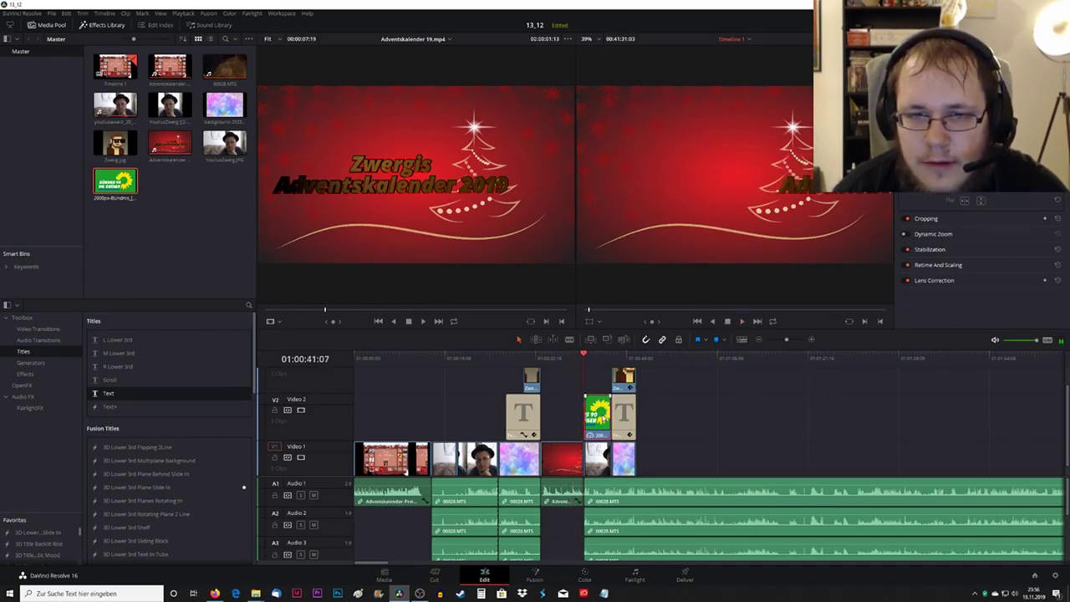
drag(603, 416, 574, 418)
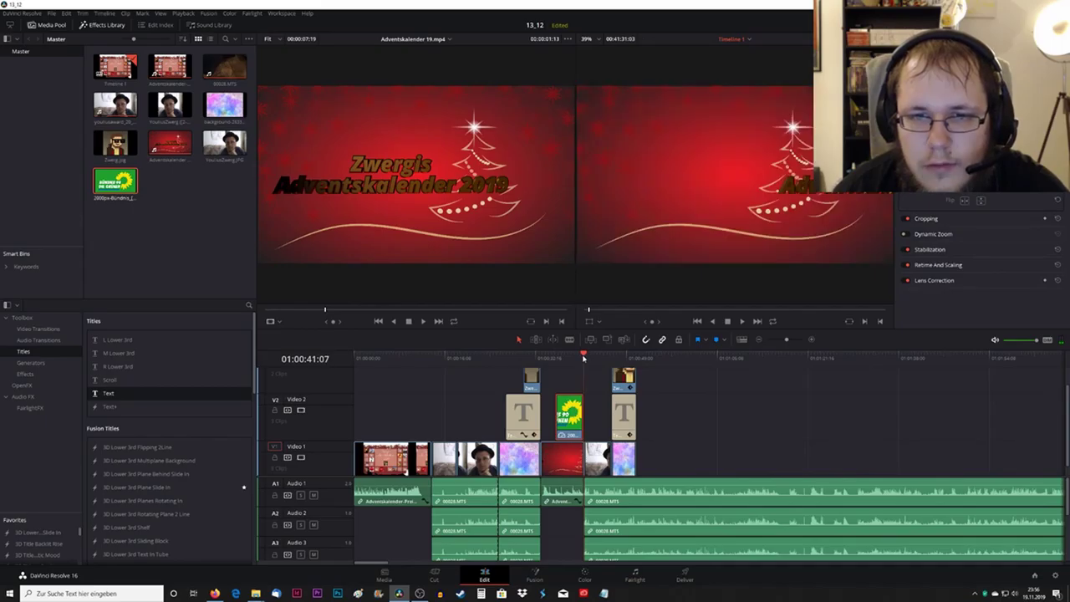
drag(584, 358, 546, 361)
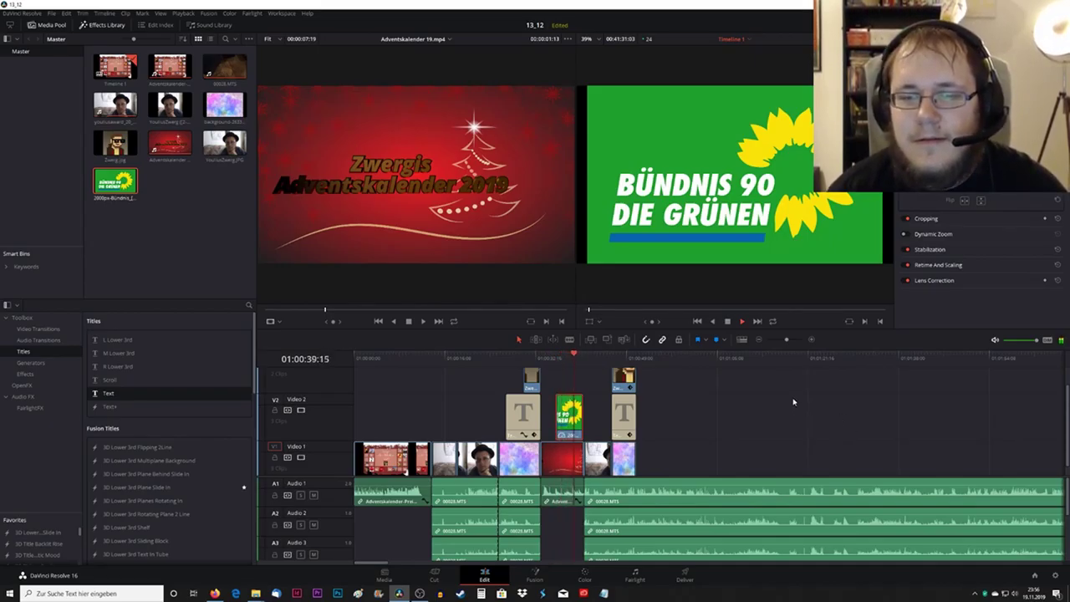
click(727, 321)
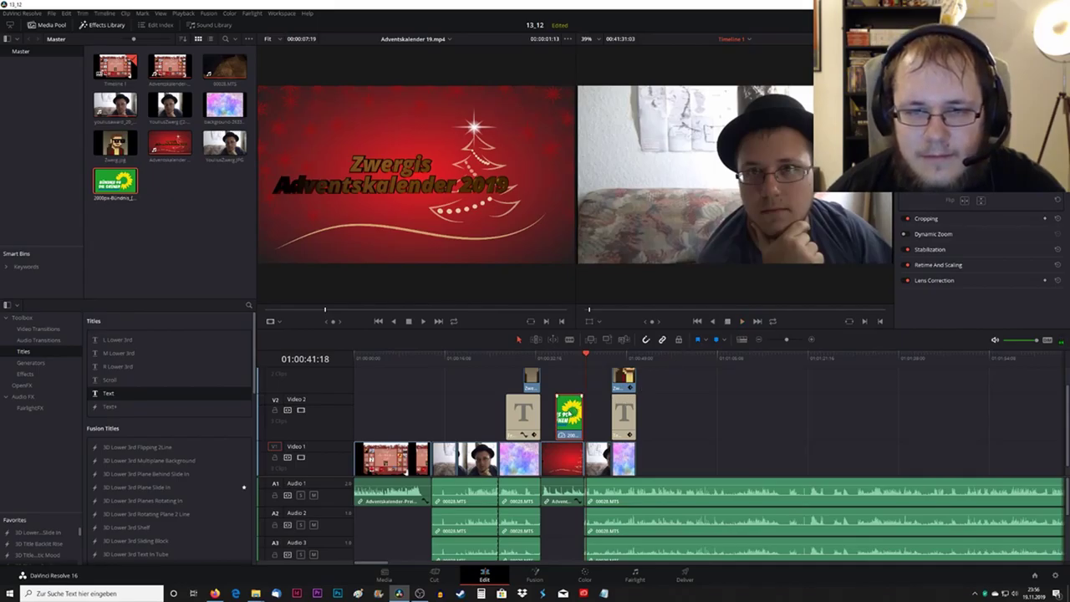
right_click(569, 409)
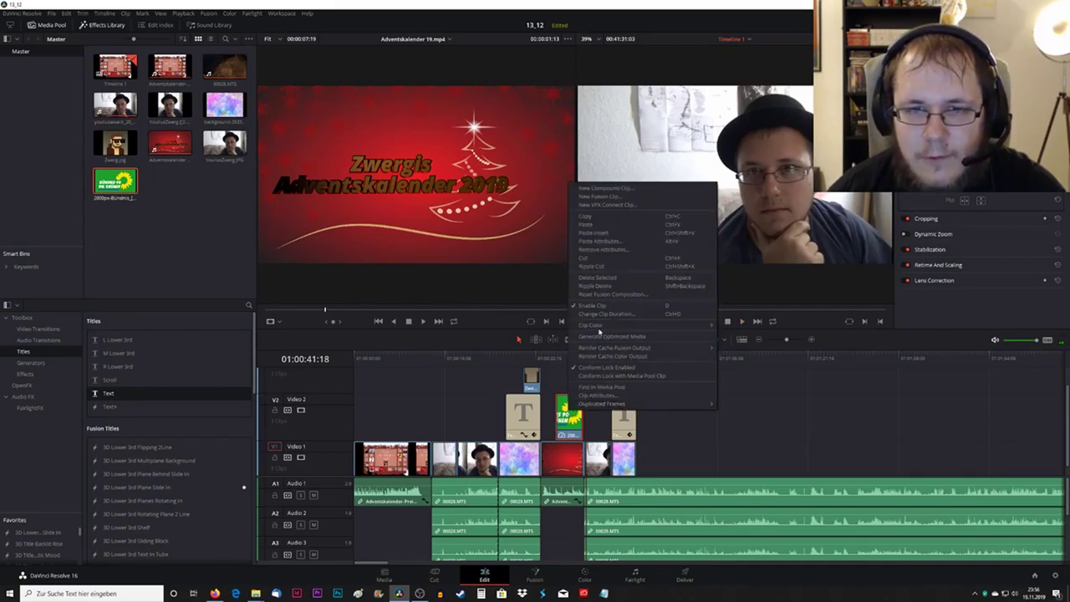
click(600, 278)
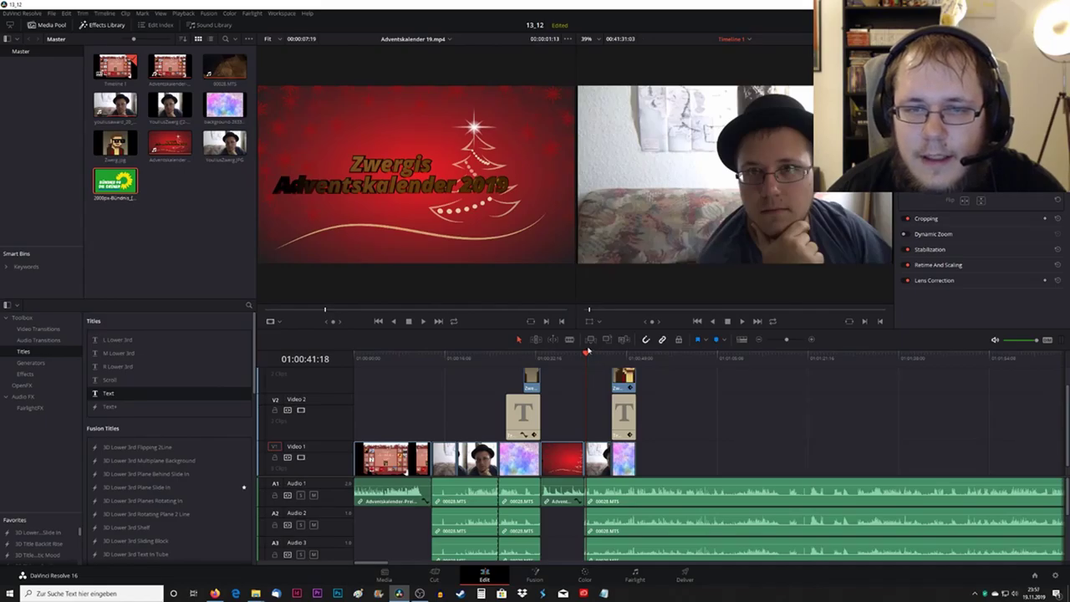
drag(585, 356, 635, 358)
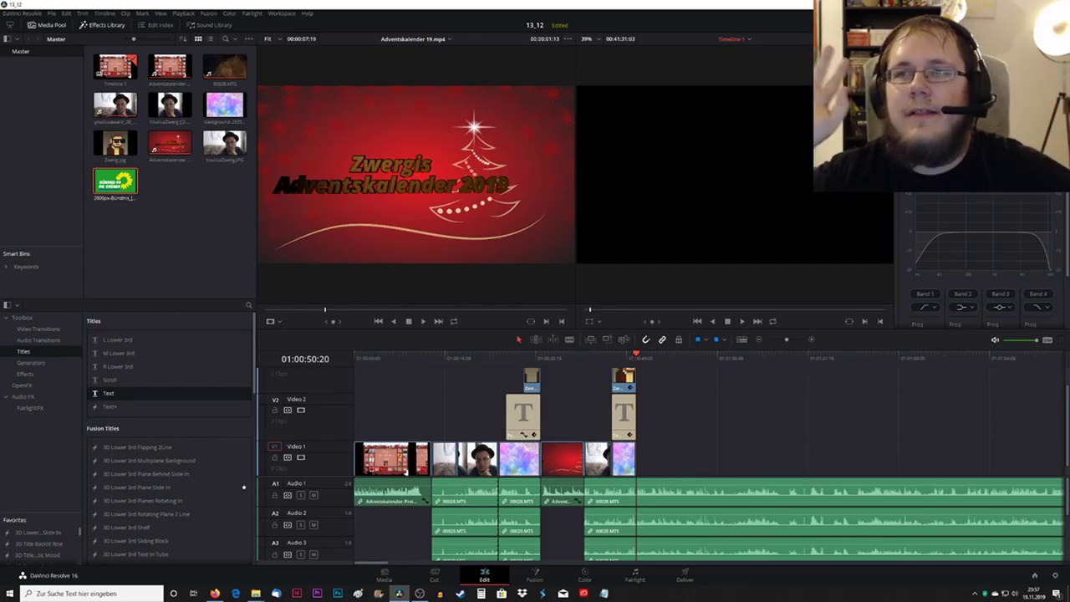
Move from the Color page to the Edit page, then to the empty Fusion page
click(585, 576)
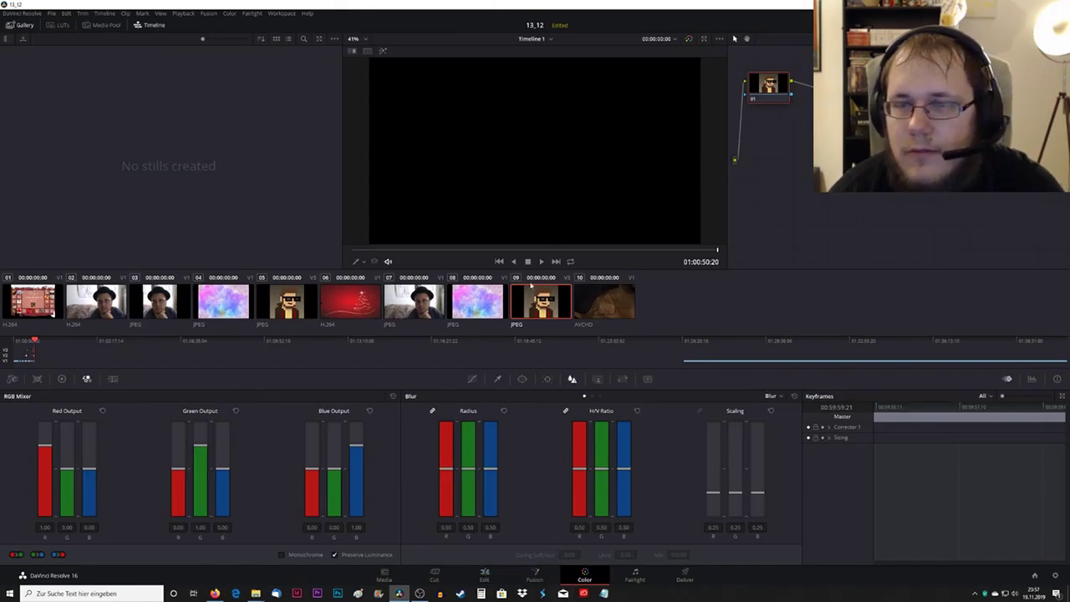
click(482, 575)
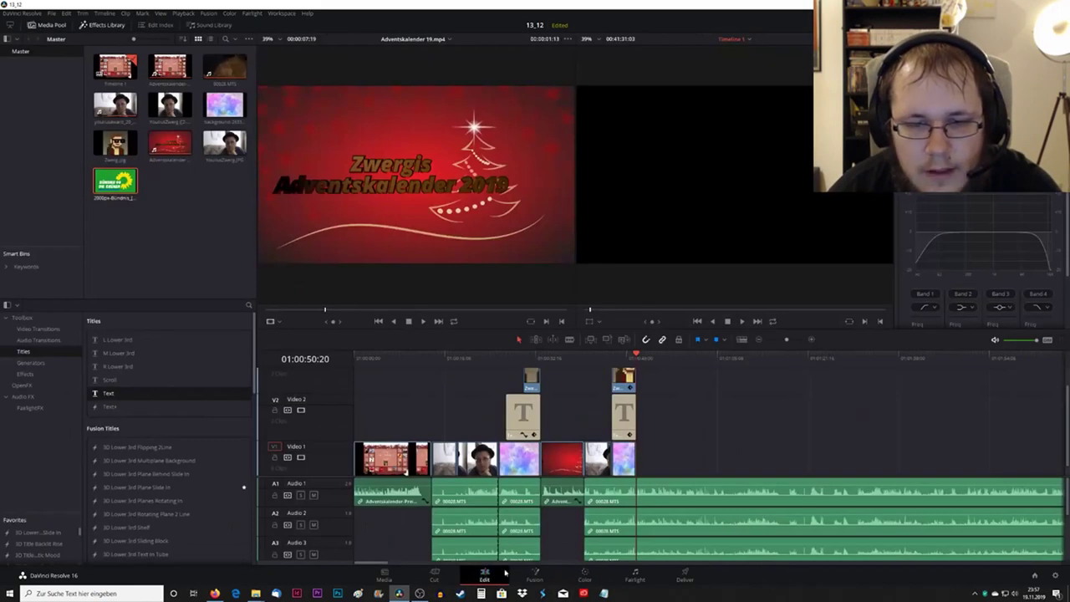
click(535, 575)
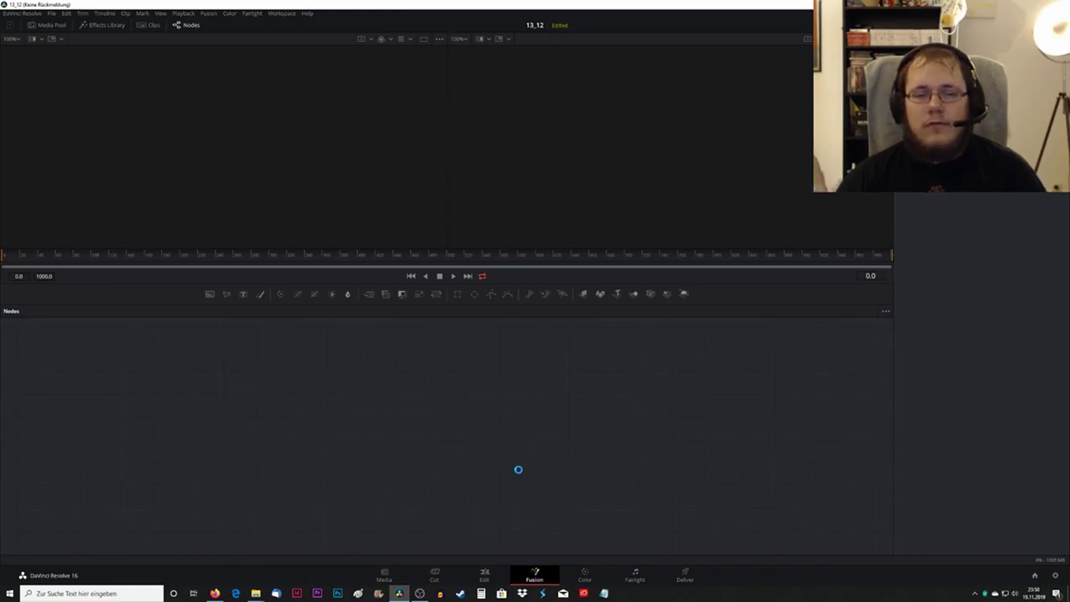
Return to the Edit page and scrub back over the closing YouTube subscribe outro
click(316, 593)
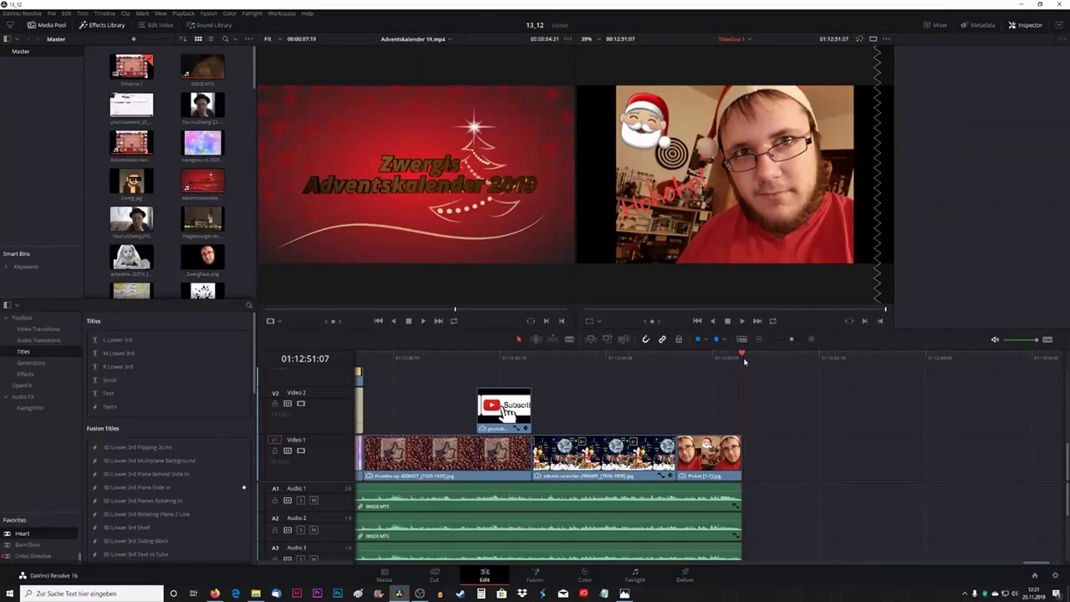
drag(744, 361, 472, 357)
scroll(511, 383, down, 2)
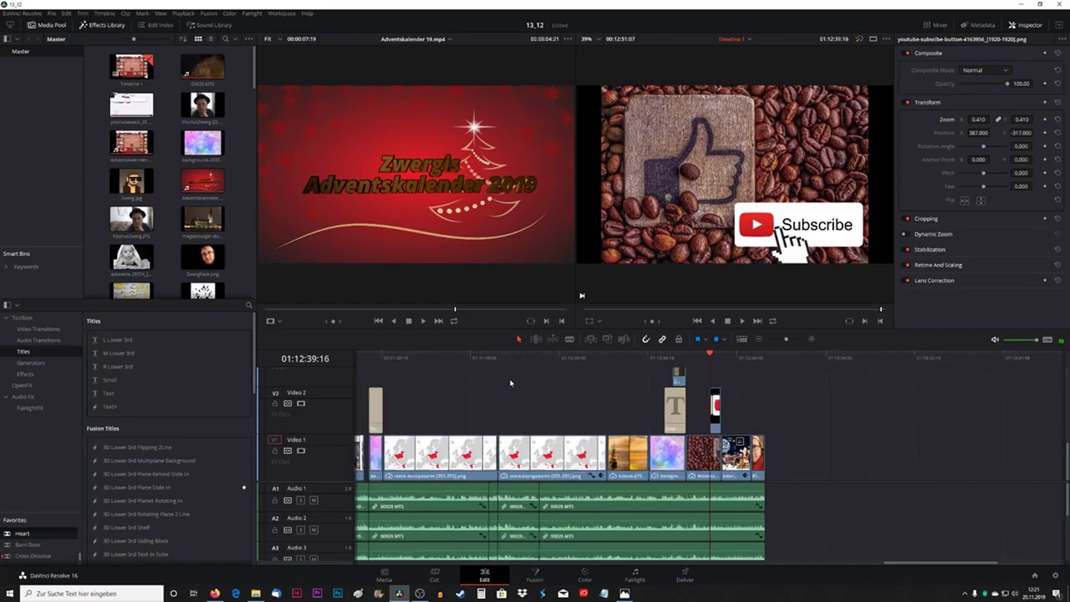
scroll(514, 383, down, 2)
scroll(519, 385, down, 2)
scroll(521, 386, down, 2)
scroll(519, 386, down, 2)
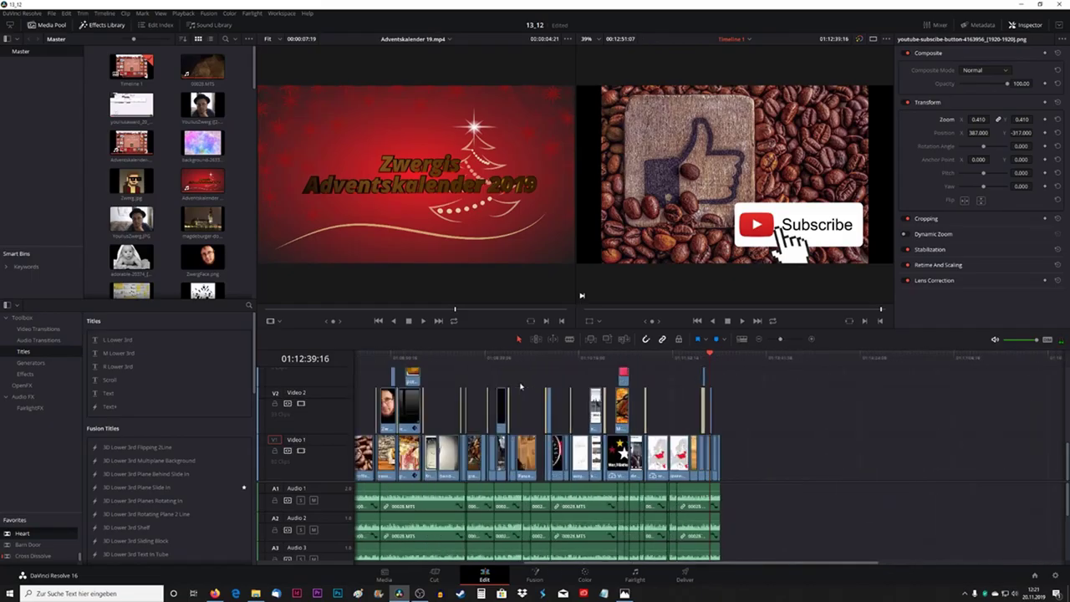
scroll(520, 386, down, 2)
scroll(524, 554, up, 1)
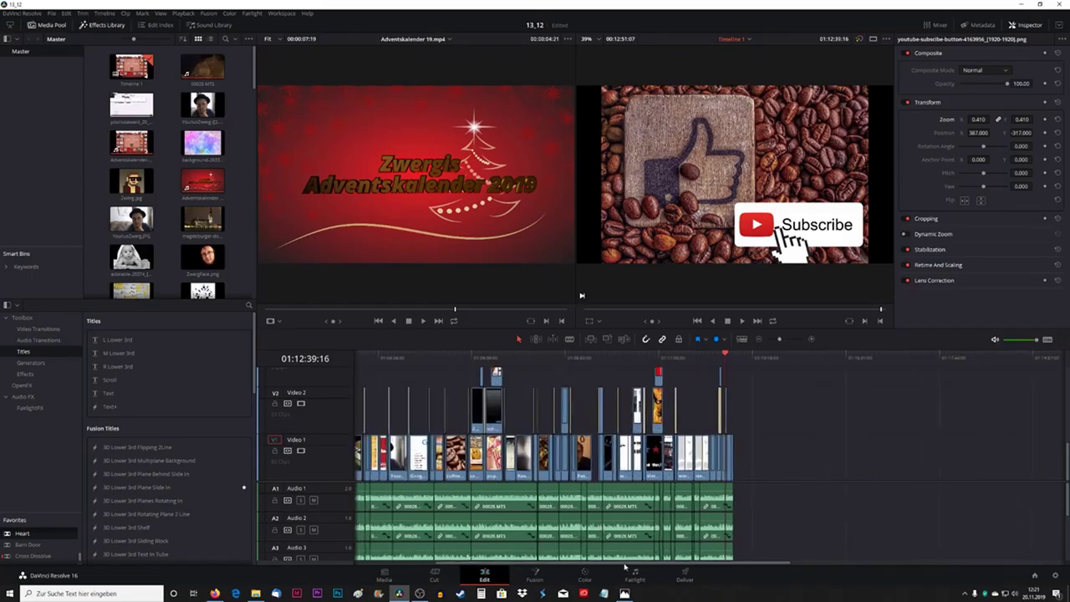
scroll(524, 554, up, 2)
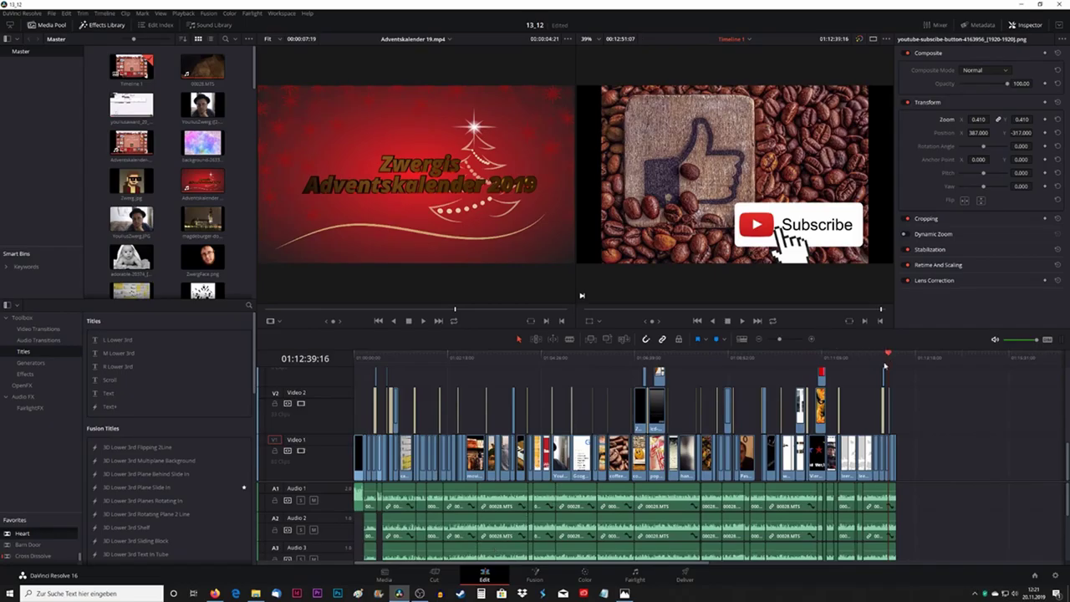
drag(885, 365, 461, 375)
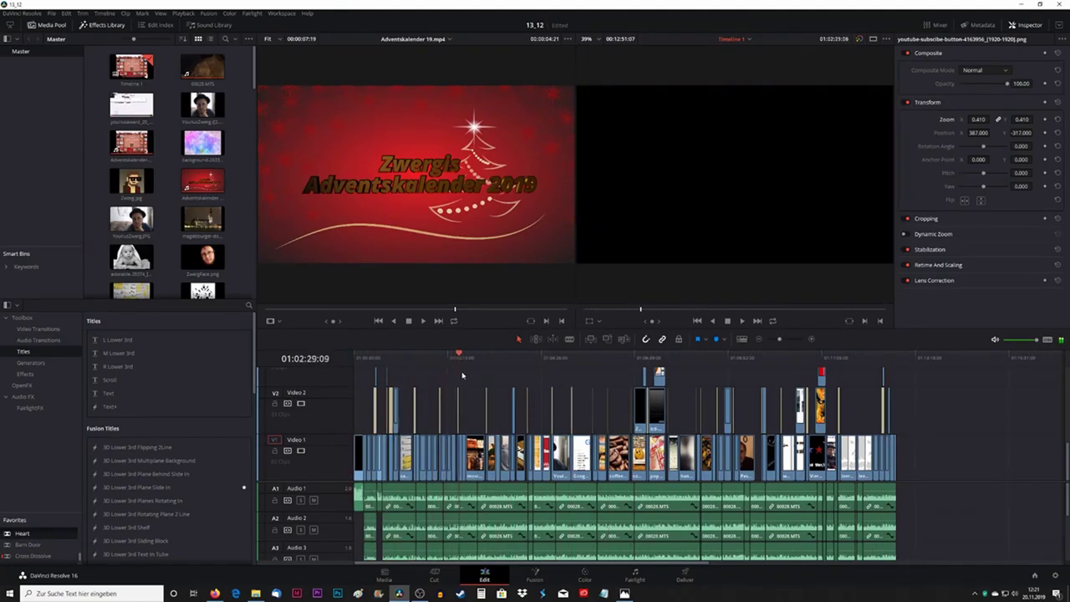
mouse_move(462, 375)
mouse_down()
mouse_move(654, 373)
mouse_move(907, 420)
mouse_up()
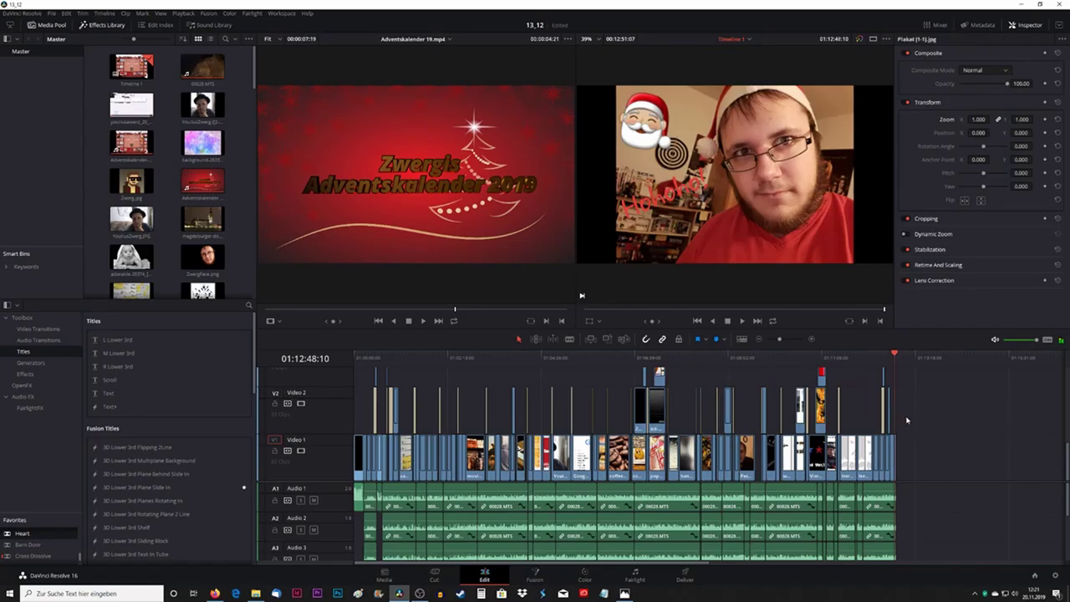
scroll(972, 385, right, 5)
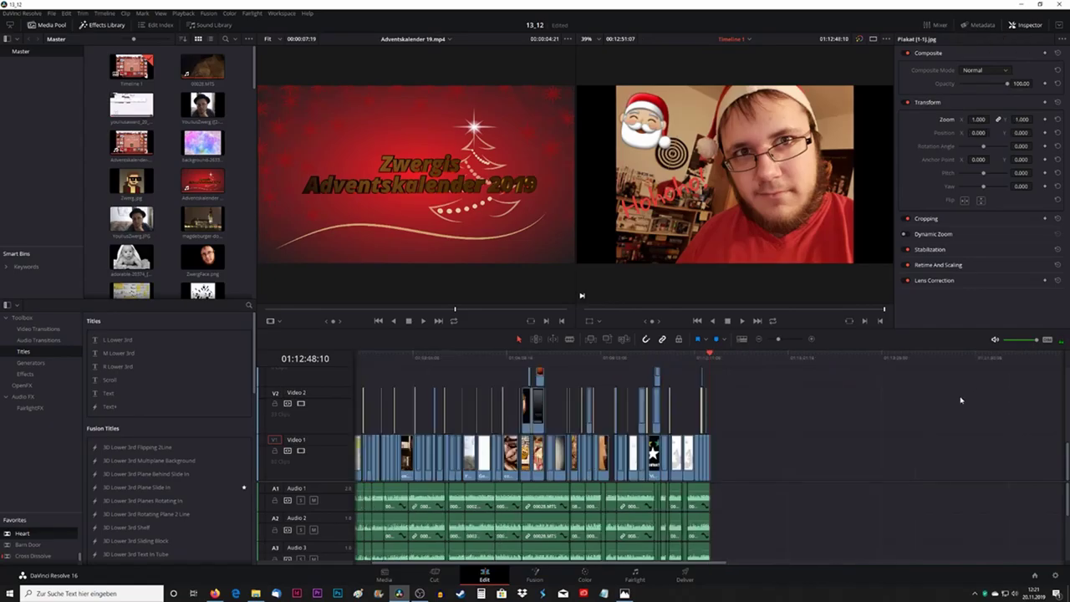
scroll(535, 422, up, 5)
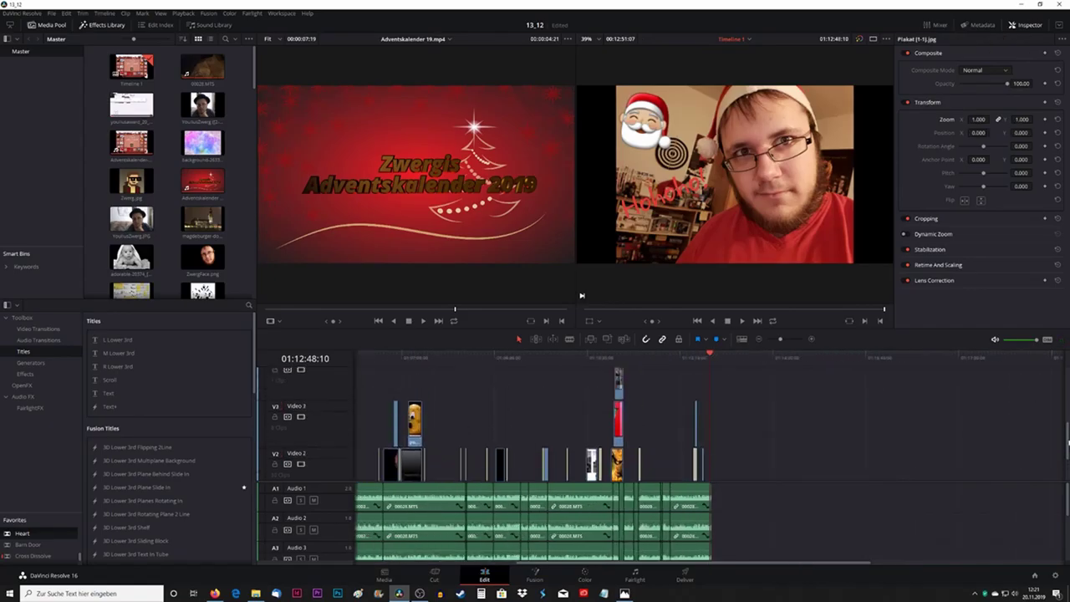
scroll(1044, 460, down, 5)
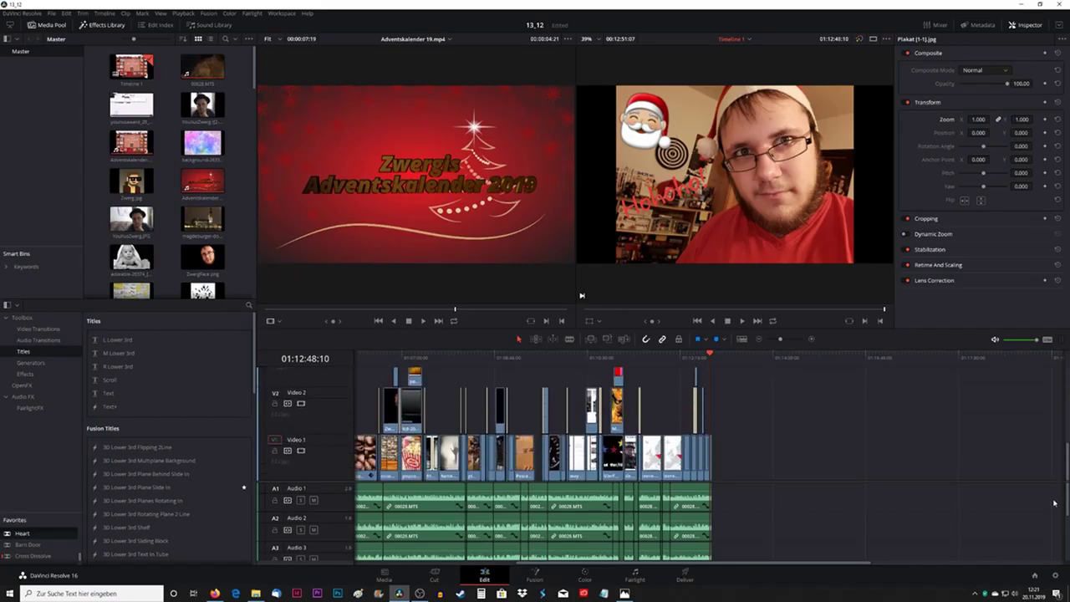
scroll(859, 567, left, 8)
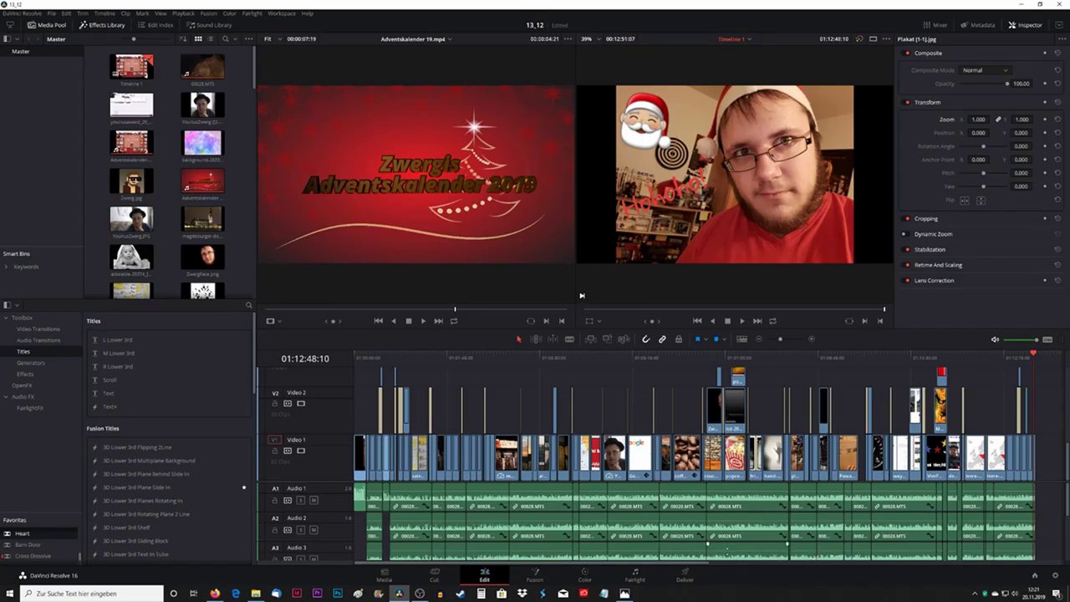
scroll(717, 560, down, 3)
scroll(712, 556, up, 5)
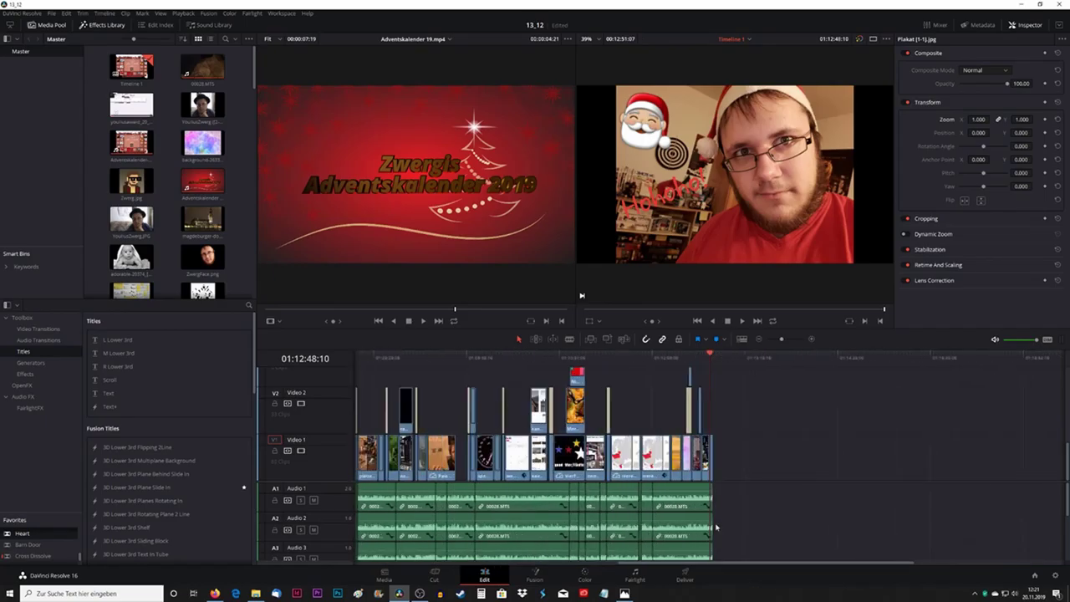
scroll(734, 519, up, 2)
scroll(734, 519, up, 2)
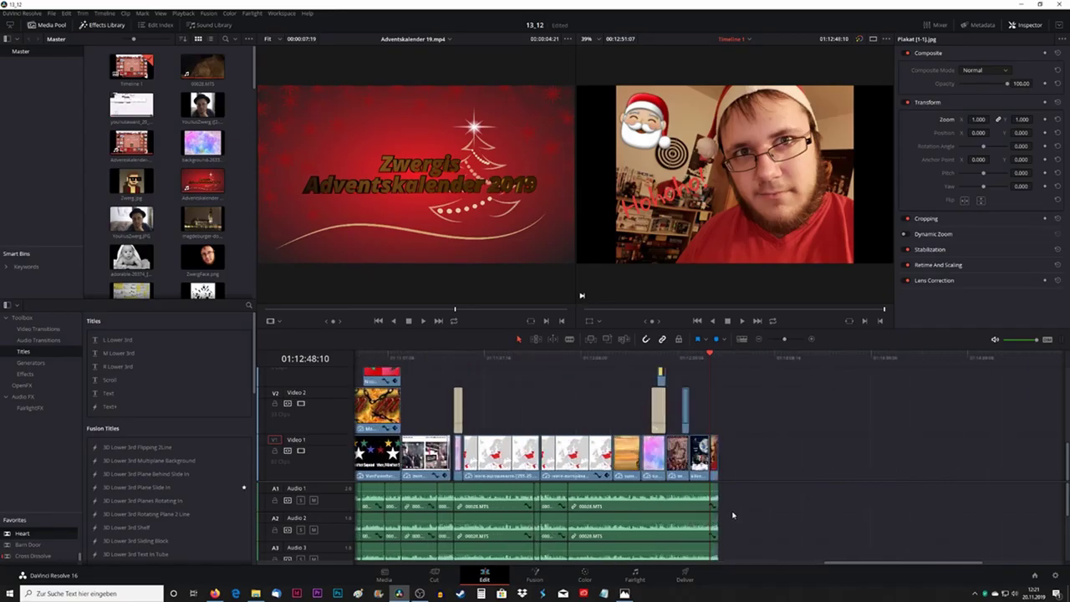
Add the Glöckchen aktivieren clip to the end of Video 1 and scrub back to check the ending
click(256, 594)
drag(272, 359, 762, 485)
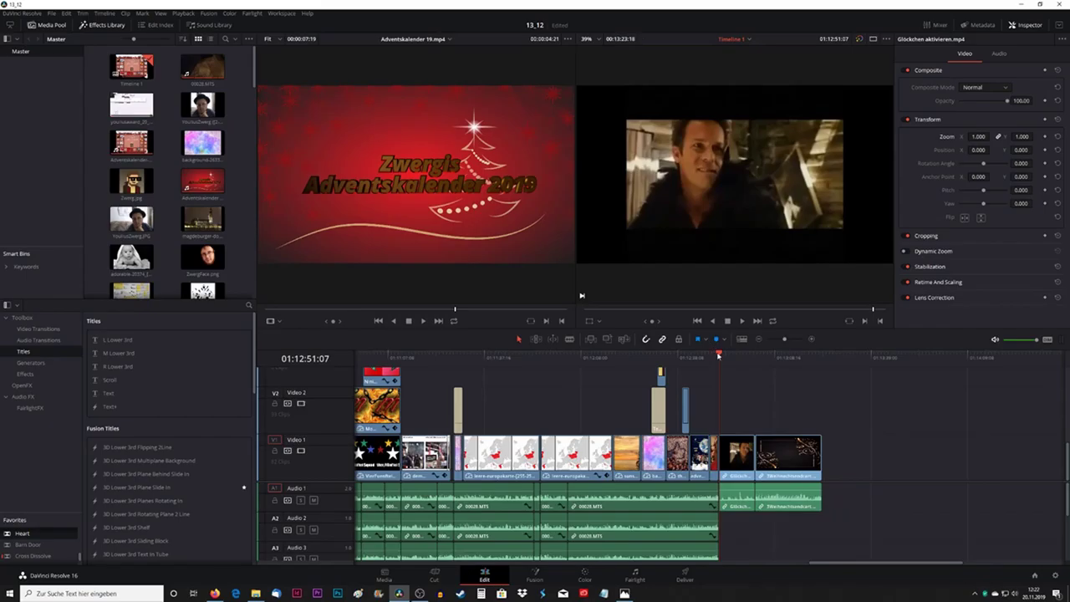
drag(719, 357, 700, 357)
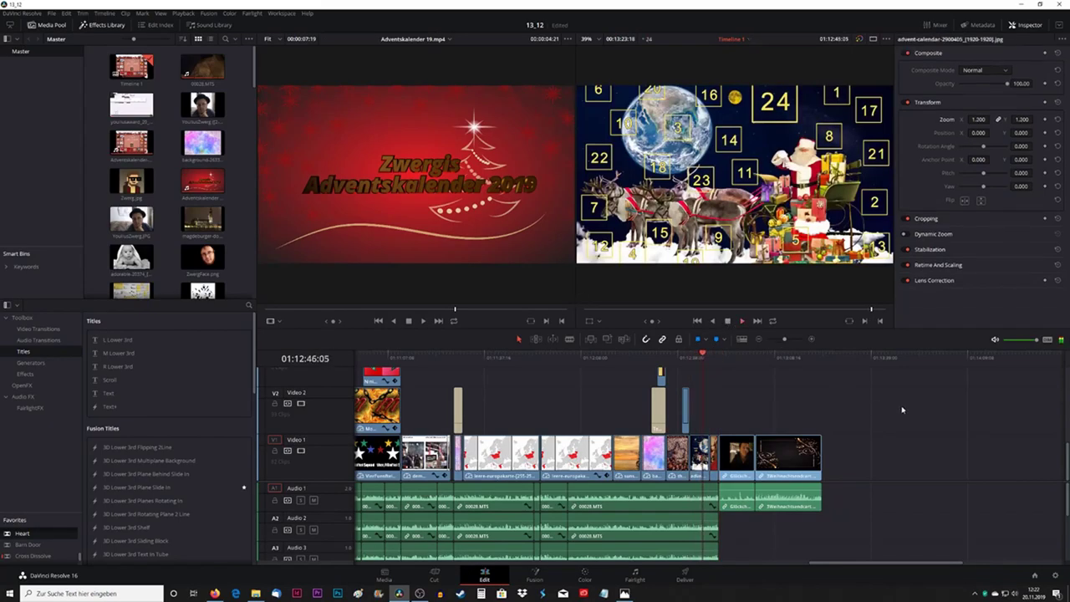
drag(707, 354, 684, 356)
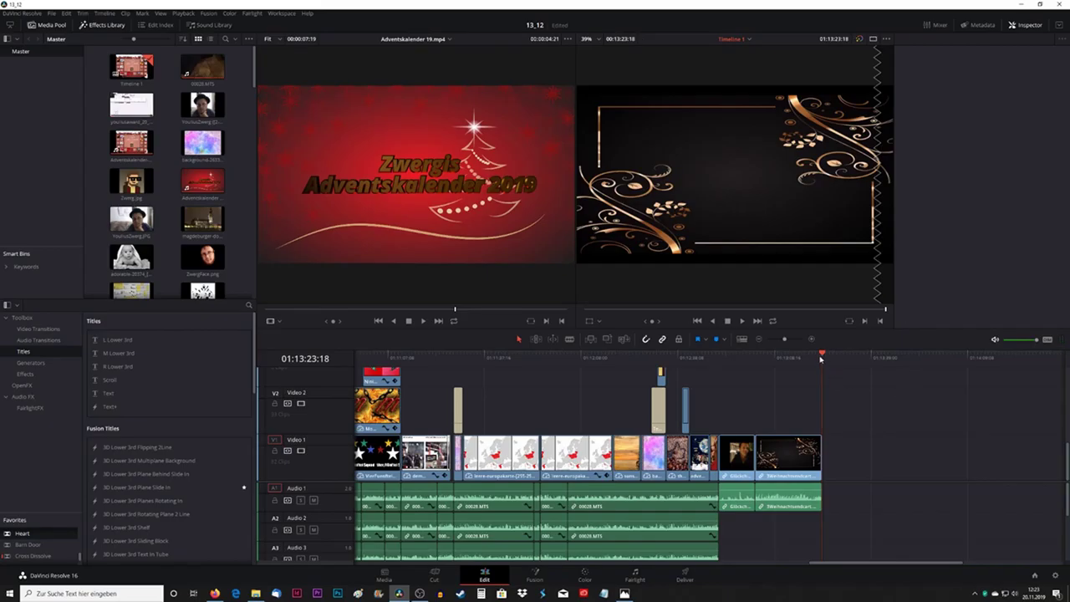
Scrub to the thumbs-up clip near the end and play it back to check it
drag(822, 358, 666, 358)
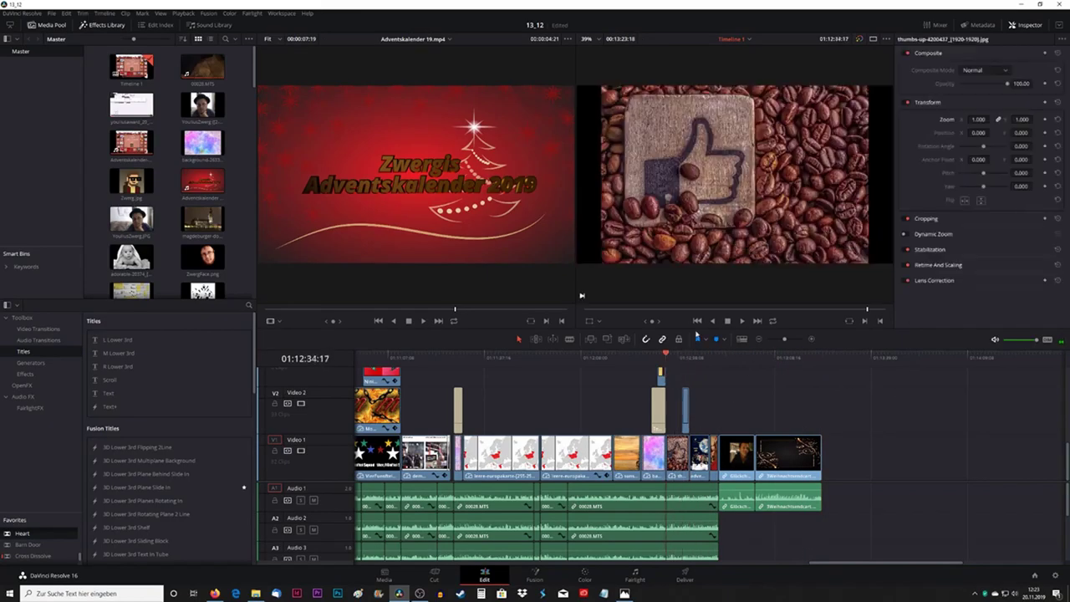
click(741, 321)
click(729, 320)
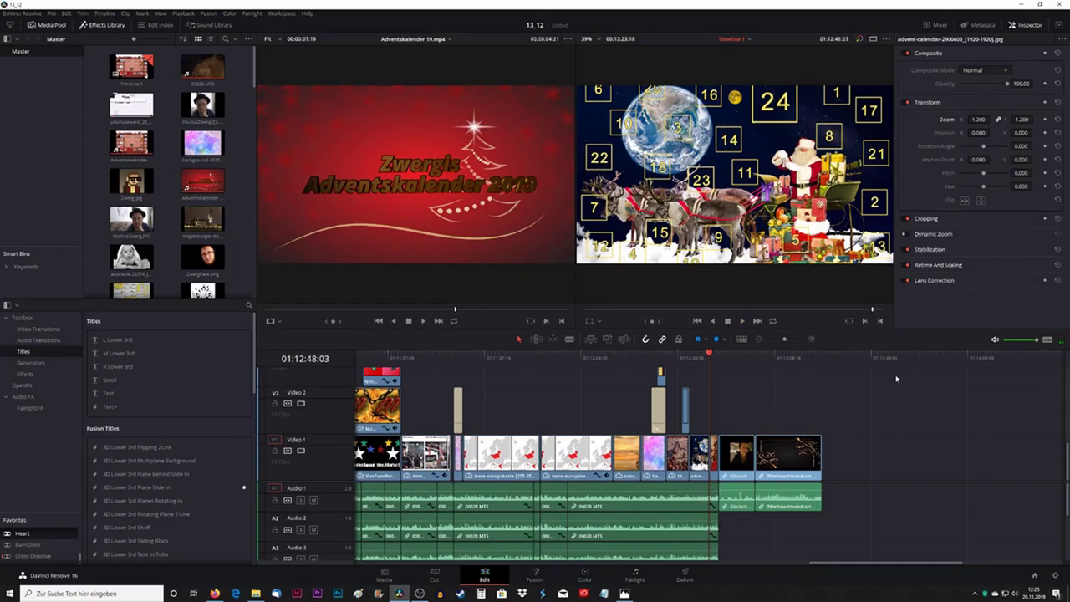
Scroll along the finished timeline, then switch to the Deliver page
mouse_move(926, 566)
mouse_down()
mouse_move(582, 581)
mouse_move(470, 573)
mouse_move(860, 551)
mouse_up()
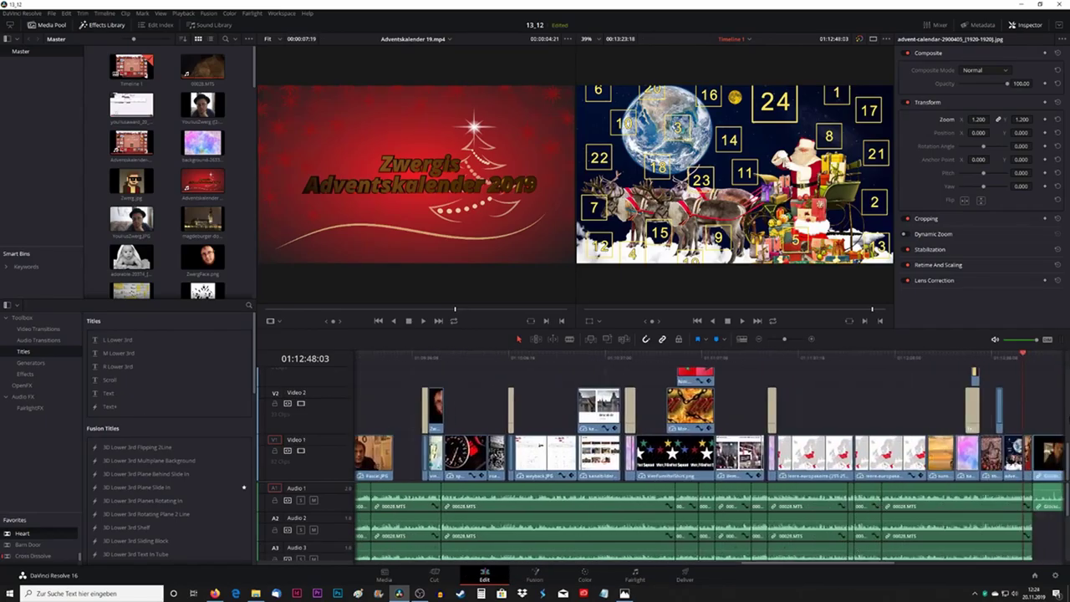
mouse_move(1067, 450)
mouse_down()
mouse_move(1056, 352)
mouse_move(1066, 451)
mouse_up()
drag(853, 567, 818, 571)
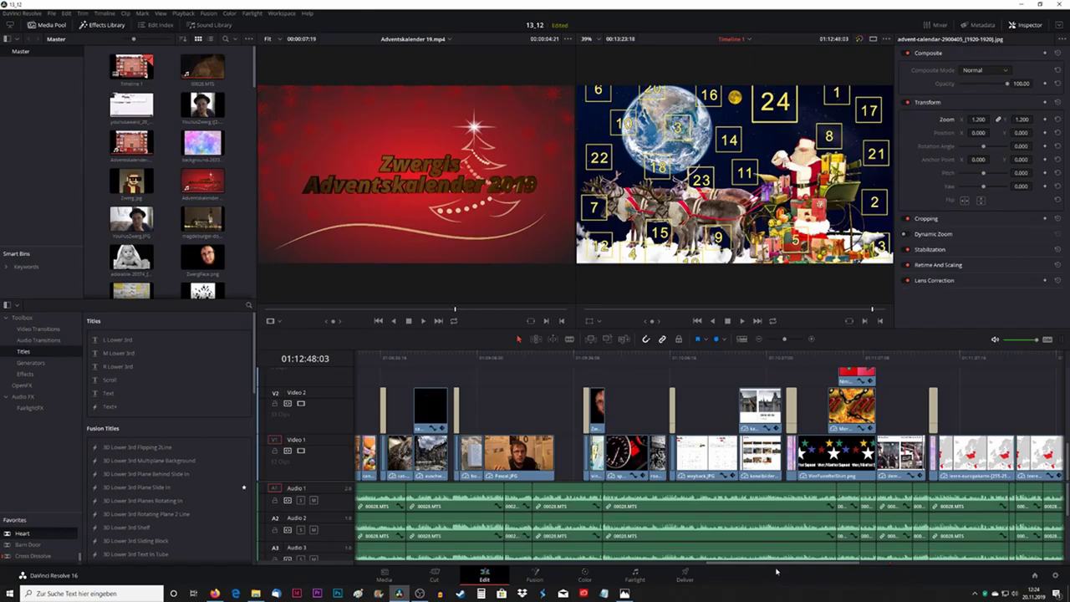
drag(785, 566, 879, 574)
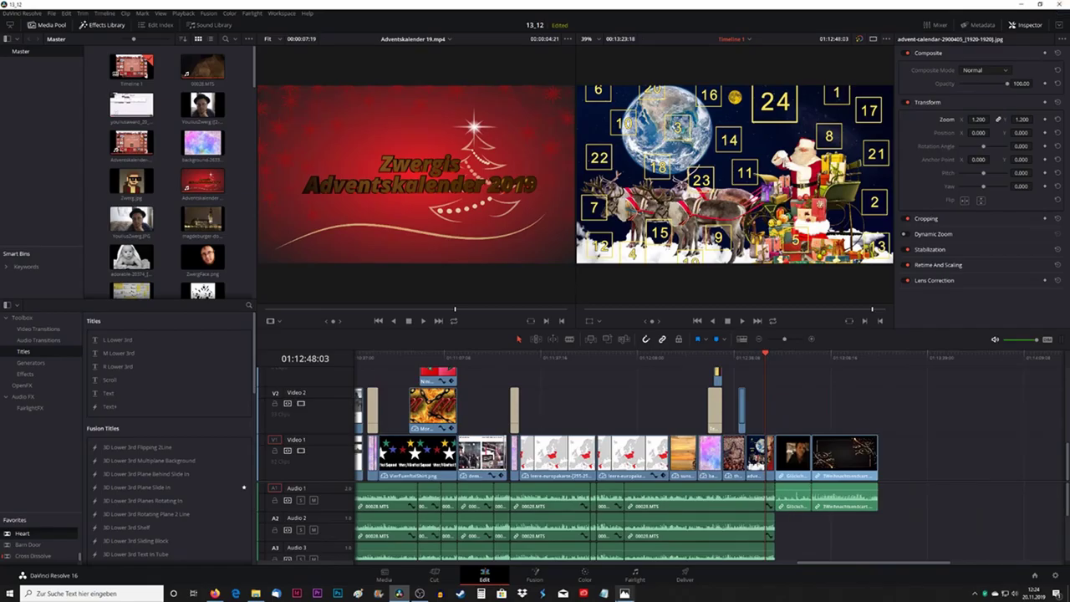
click(682, 580)
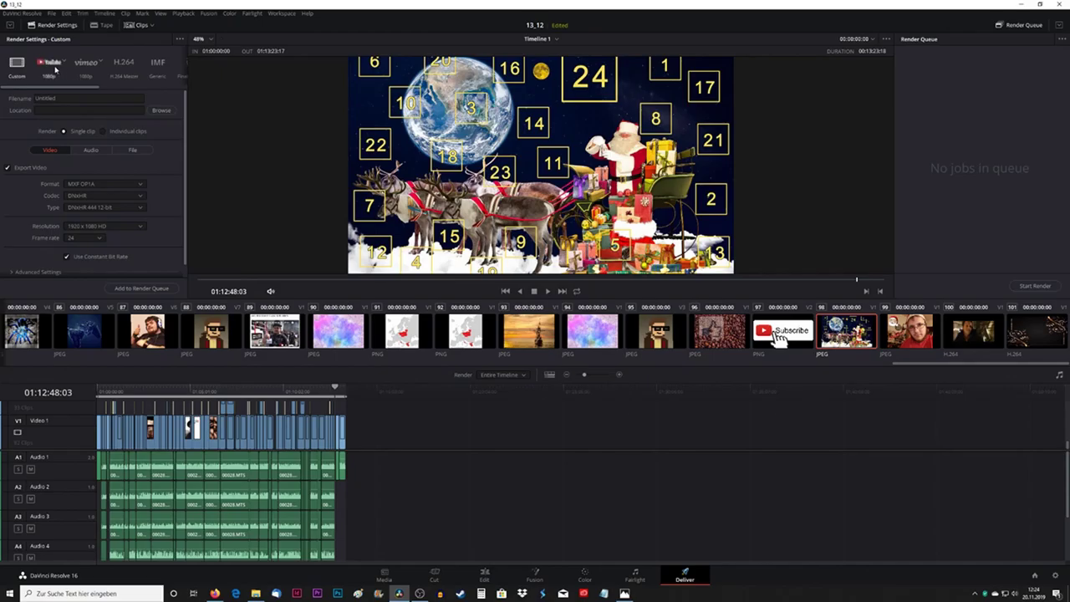
Apply the YouTube 1080p render preset with MP4 as the output format
click(57, 71)
click(139, 146)
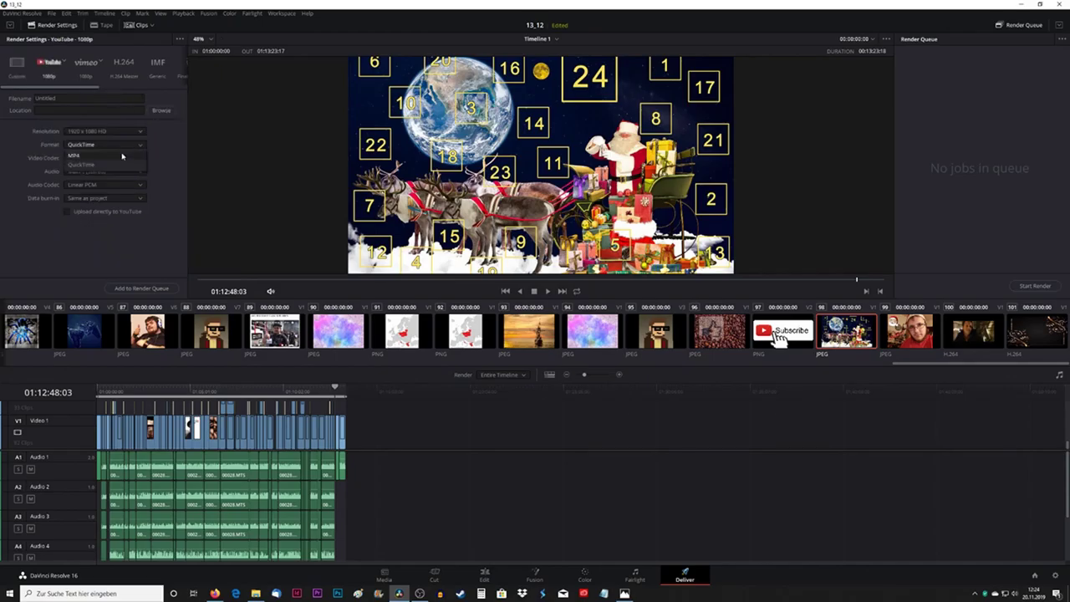
click(117, 157)
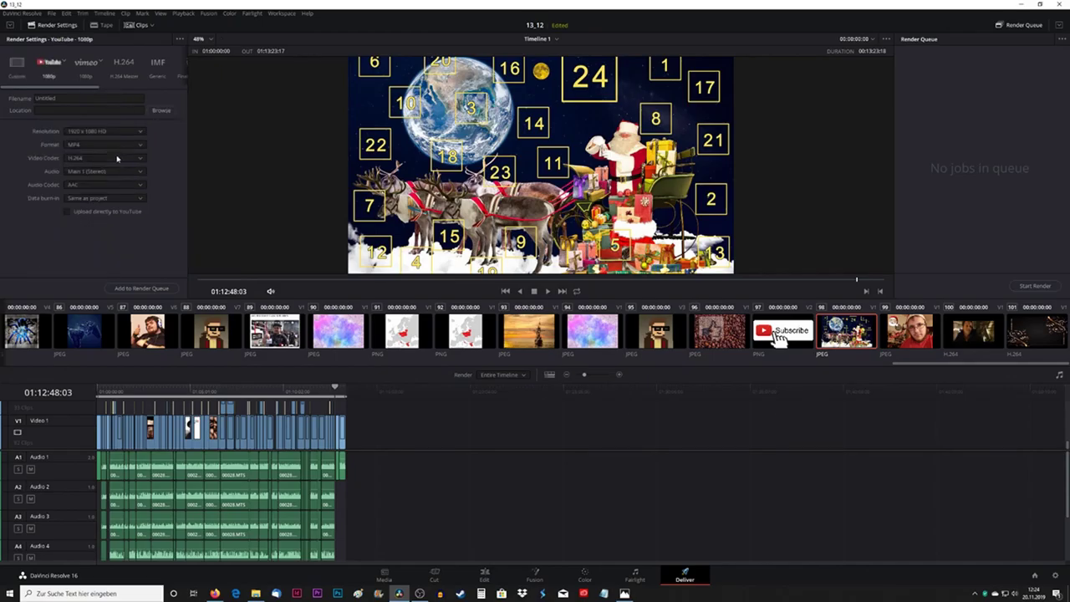
Name the output 13_12 in the YouTube Videos folder and add it to the render queue
click(151, 112)
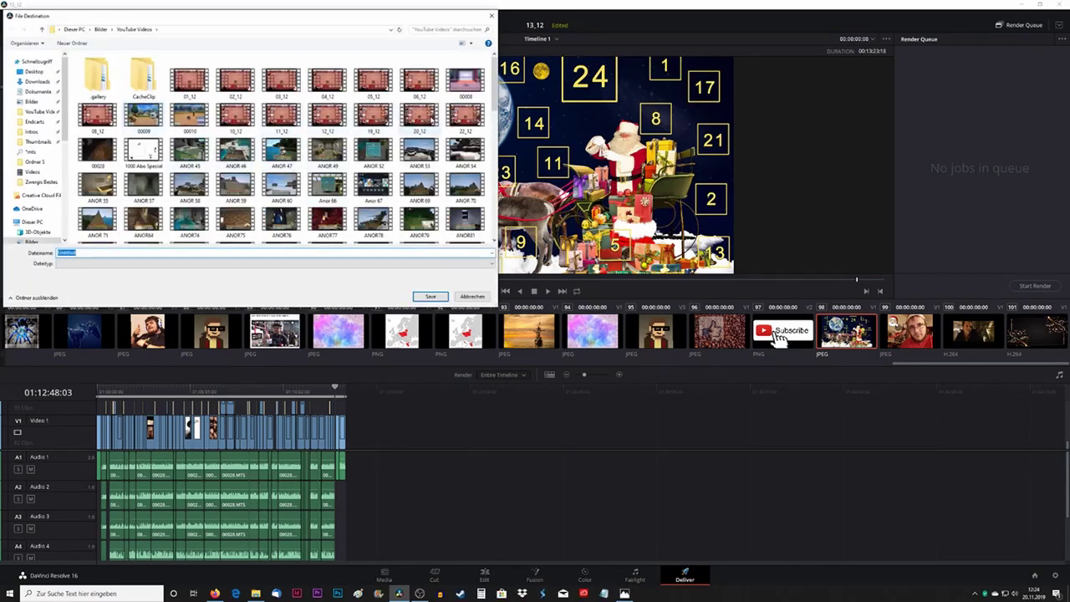
click(322, 124)
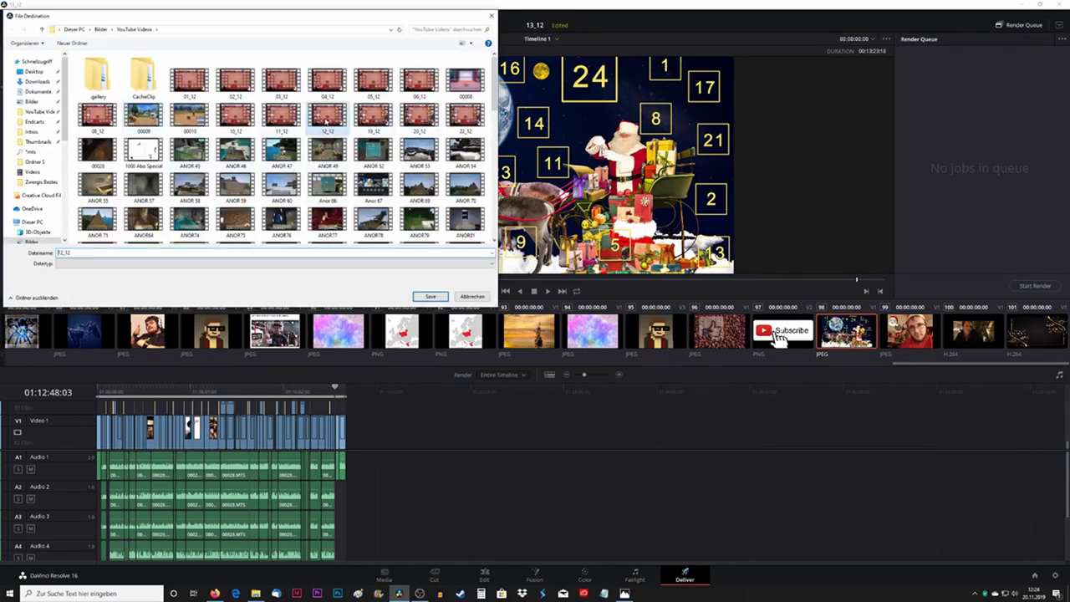
double_click(63, 253)
text(13_12)
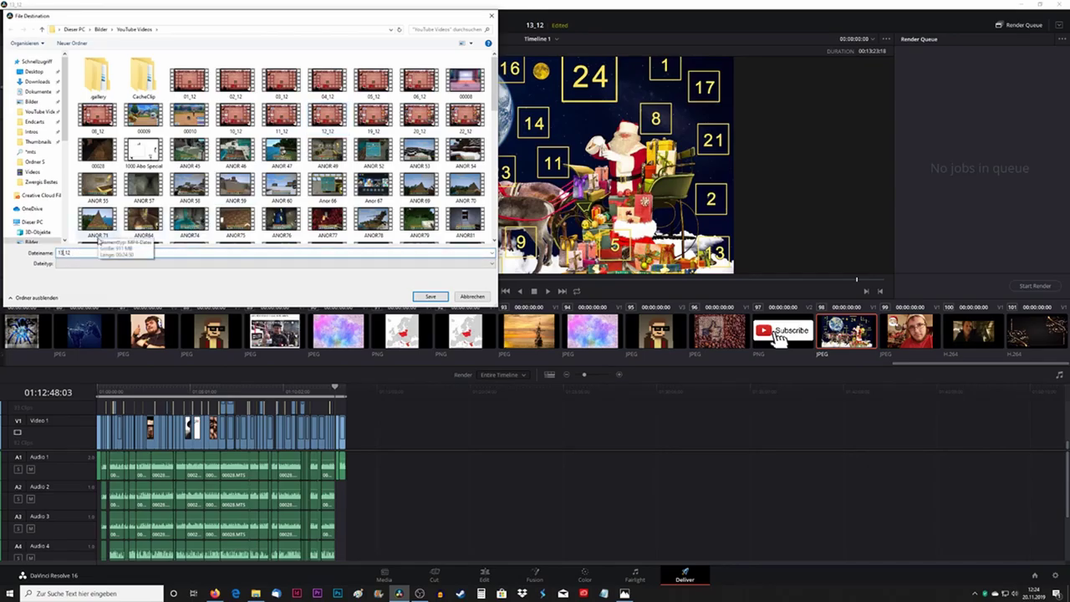
click(431, 297)
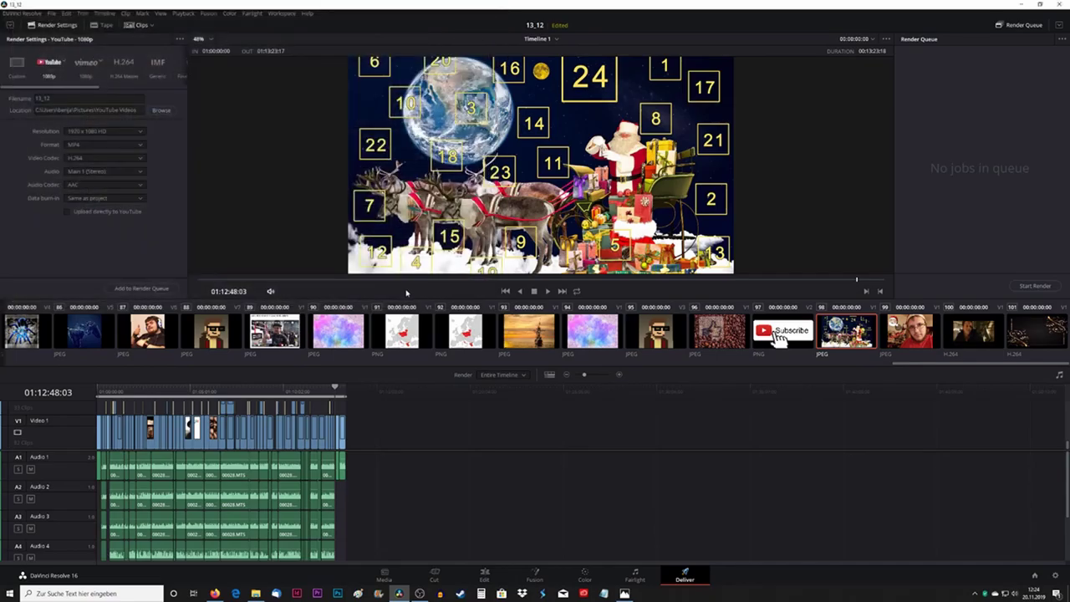
click(141, 288)
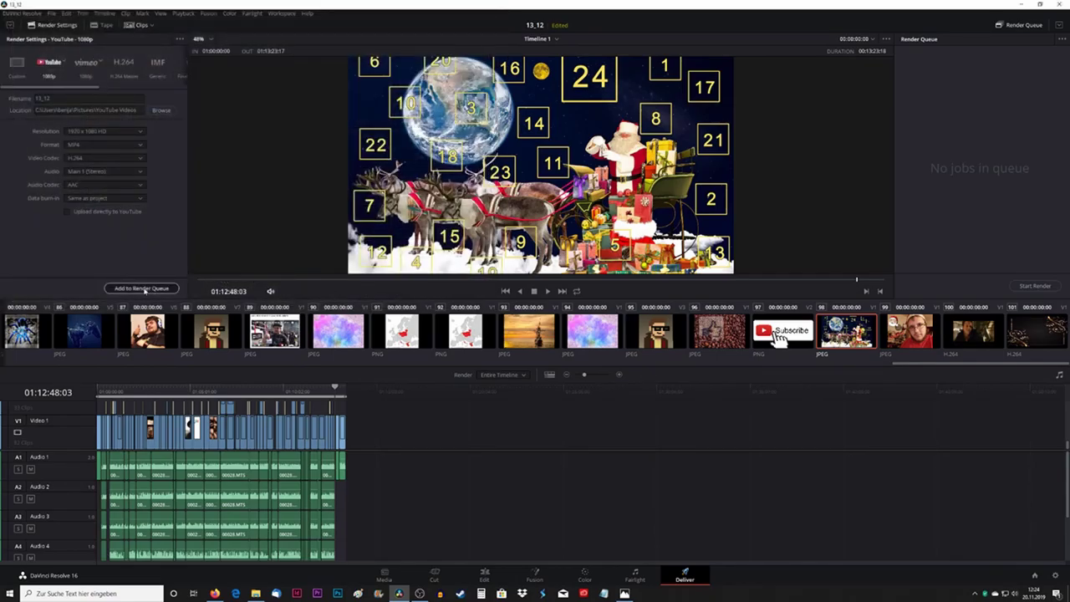
Start rendering queued Job 1, the 13_12 export of Timeline 1
click(1032, 286)
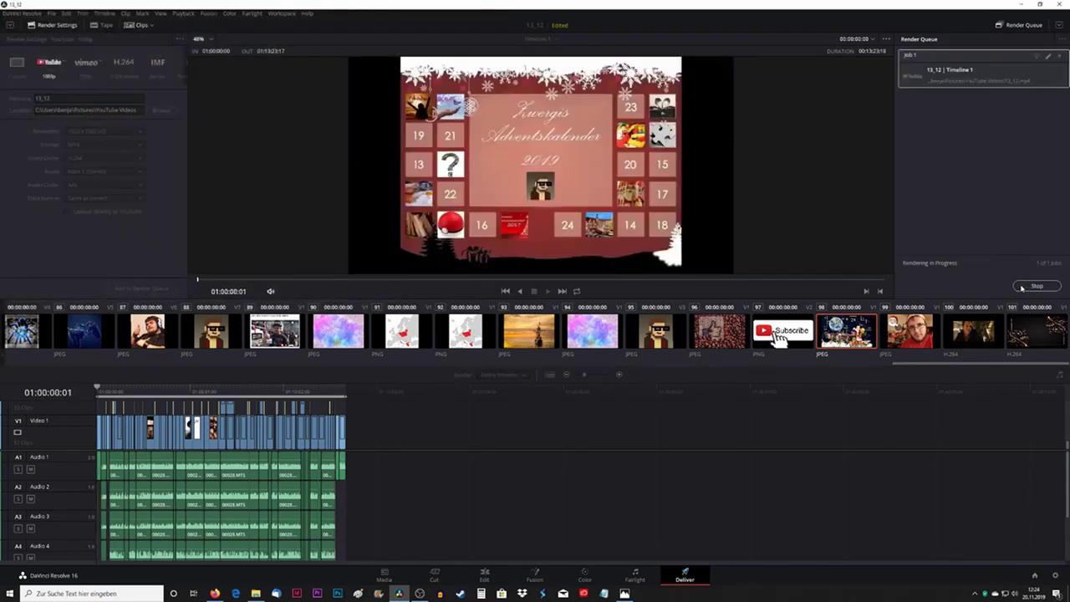